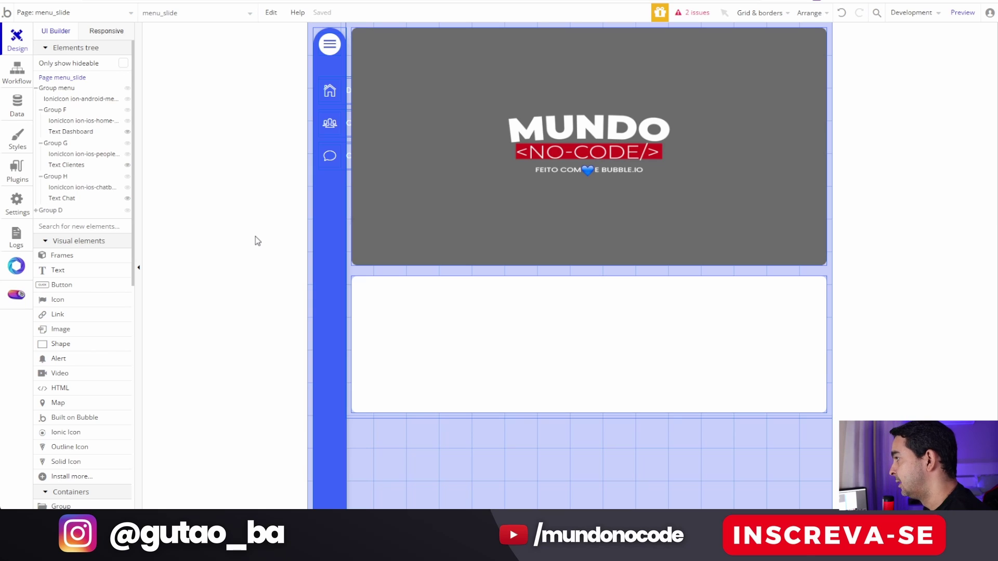
View the layout settings of the menu_slide page and close its property editor.
double_click(251, 202)
left_click_drag(644, 191, 621, 209)
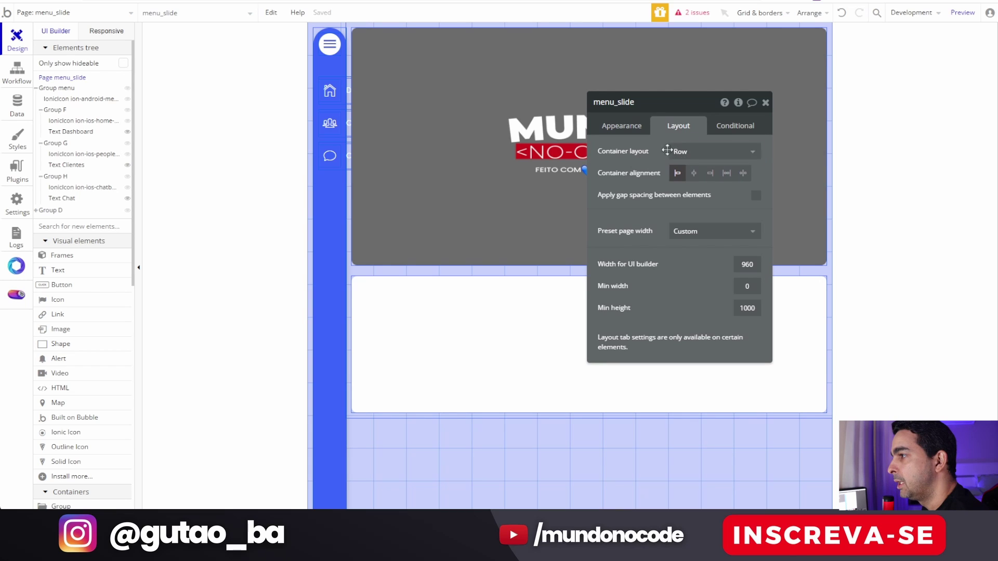
left_click(765, 103)
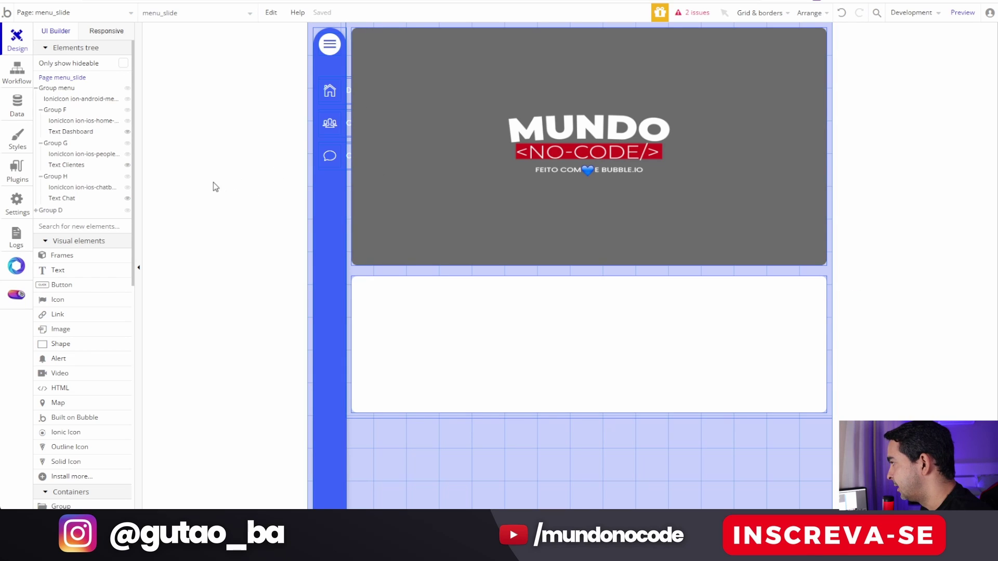
Review the installed Mouse & Keyboard Interactions plugin, and search the plugin library for "mouse".
left_click(17, 171)
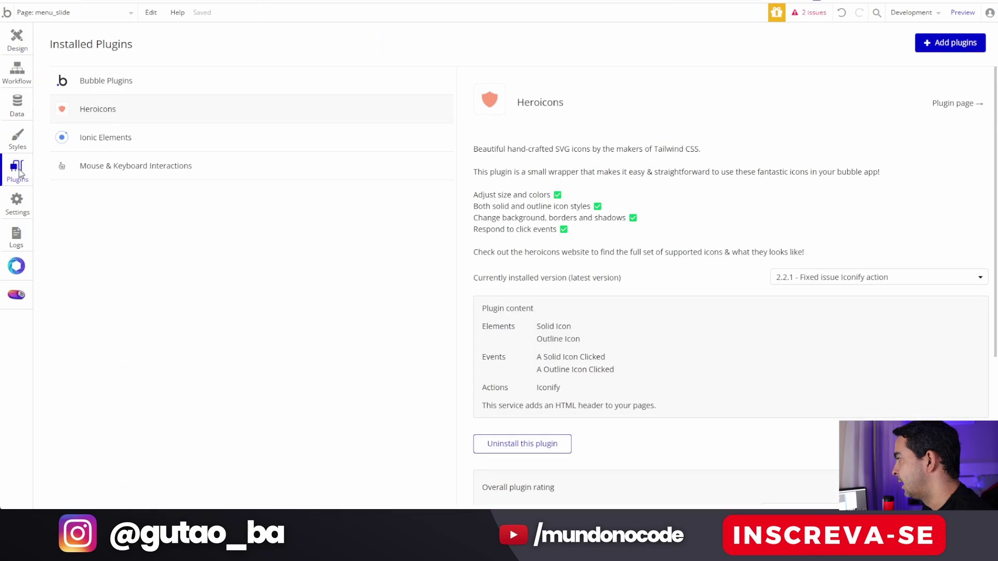
left_click(104, 170)
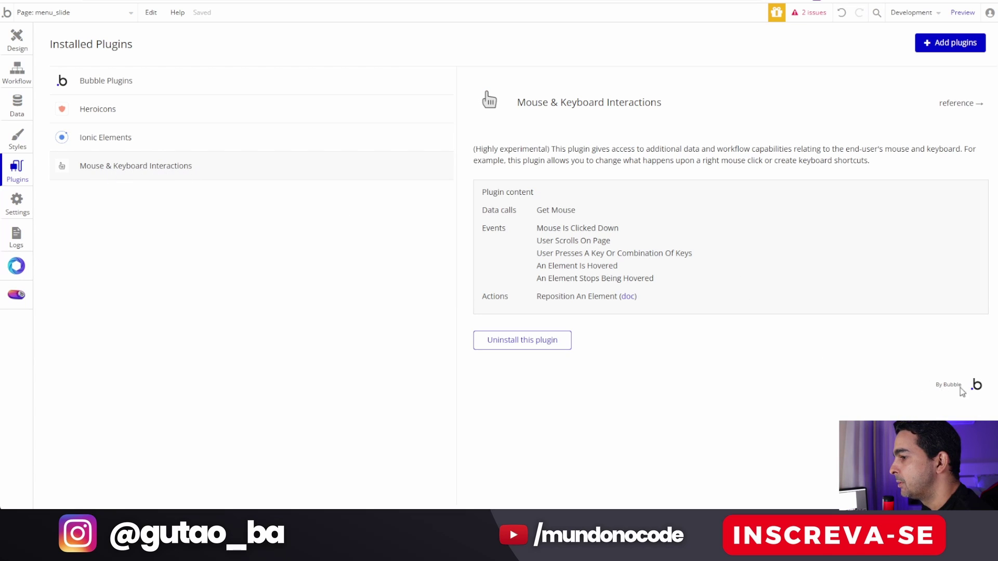
left_click(955, 44)
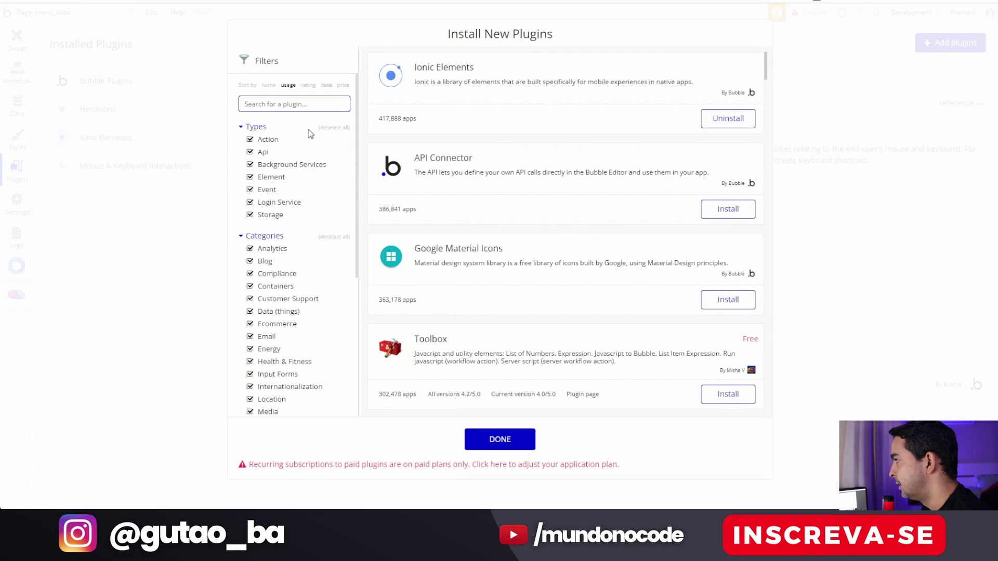
type("mouse")
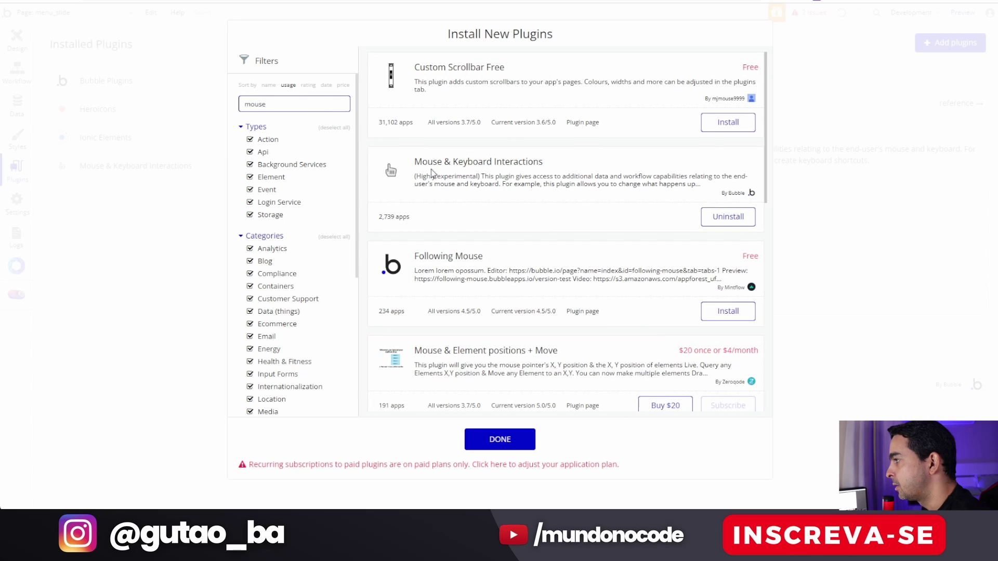
left_click(835, 127)
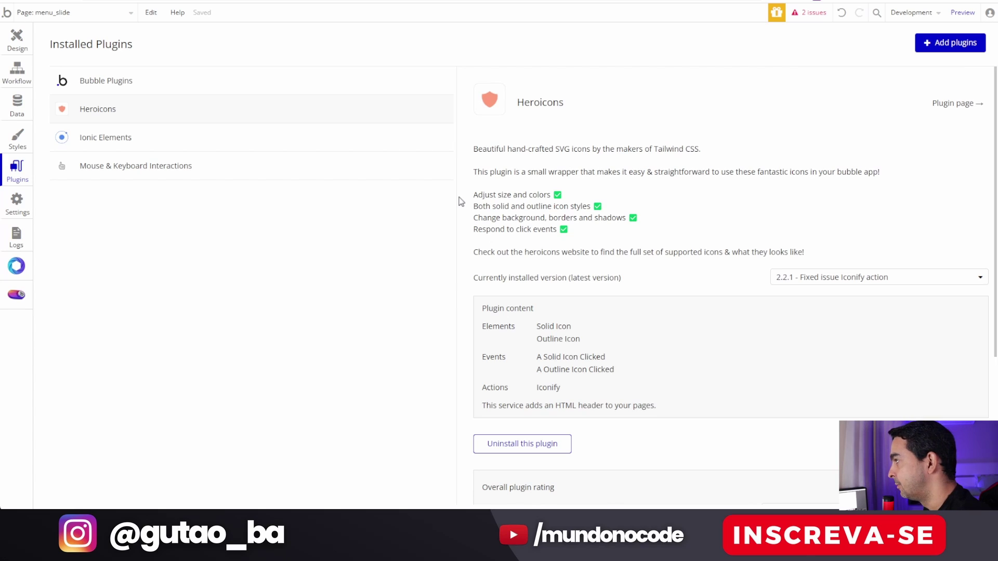
Return to the page design and inspect the menu_slide page's container layout settings.
left_click(20, 46)
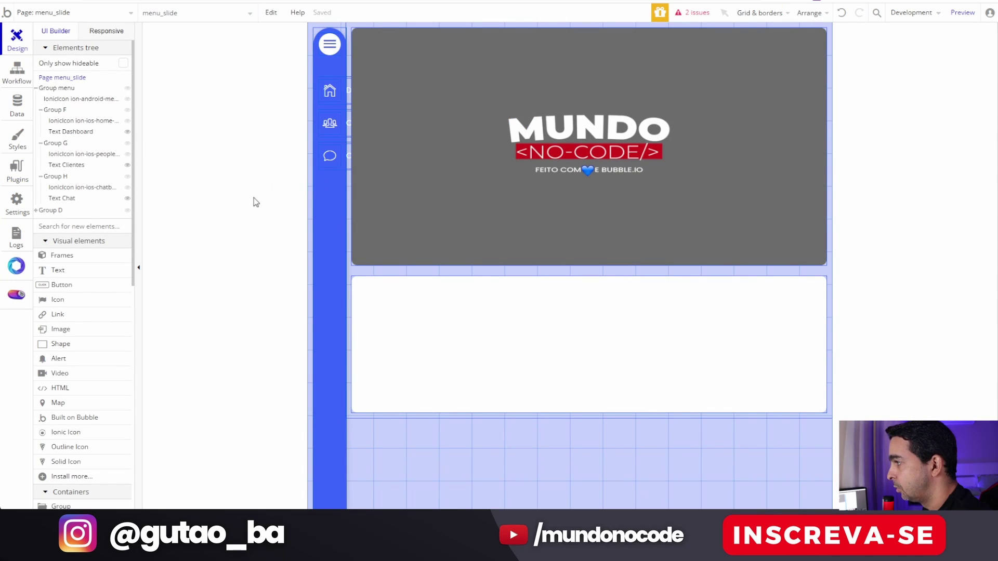
double_click(265, 168)
left_click_drag(646, 195, 819, 145)
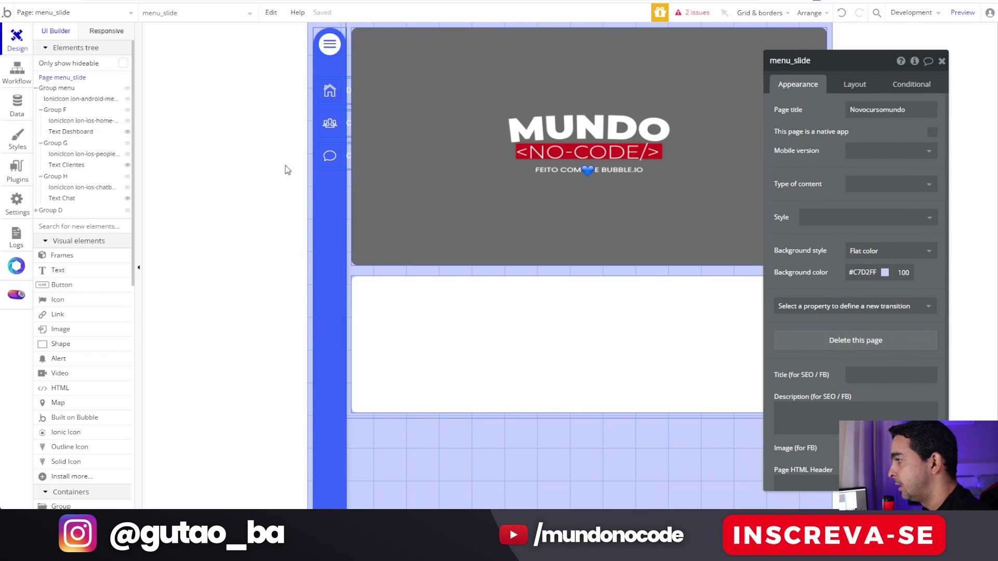
left_click(857, 86)
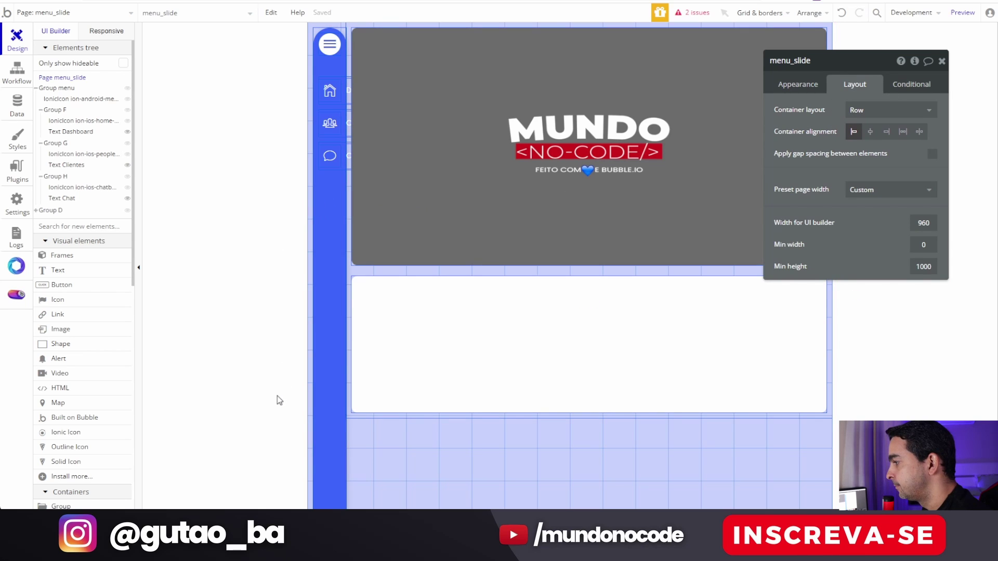
Inspect the layout settings of the blue Group menu container and of the menu icon inside it.
left_click(335, 400)
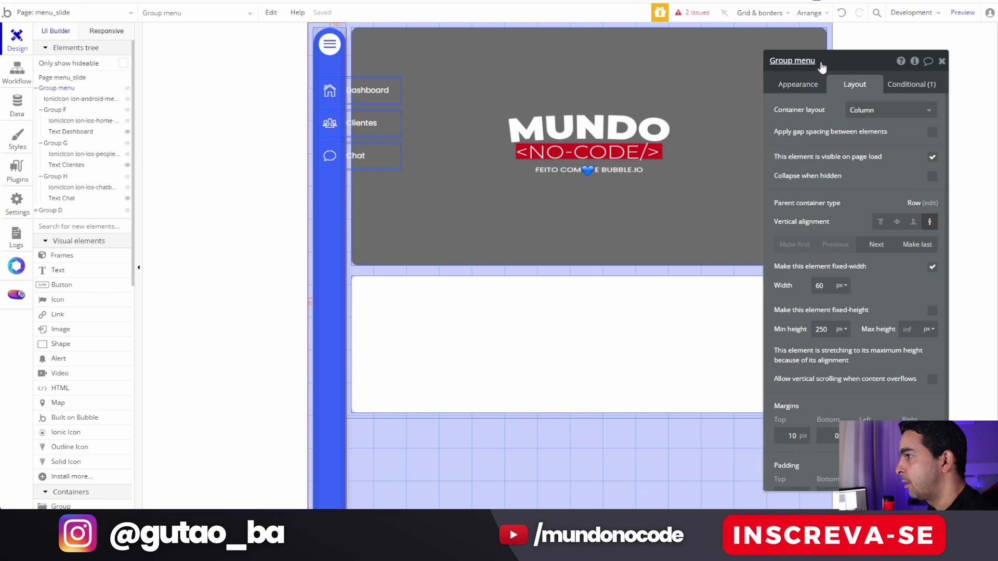
left_click_drag(815, 68, 754, 49)
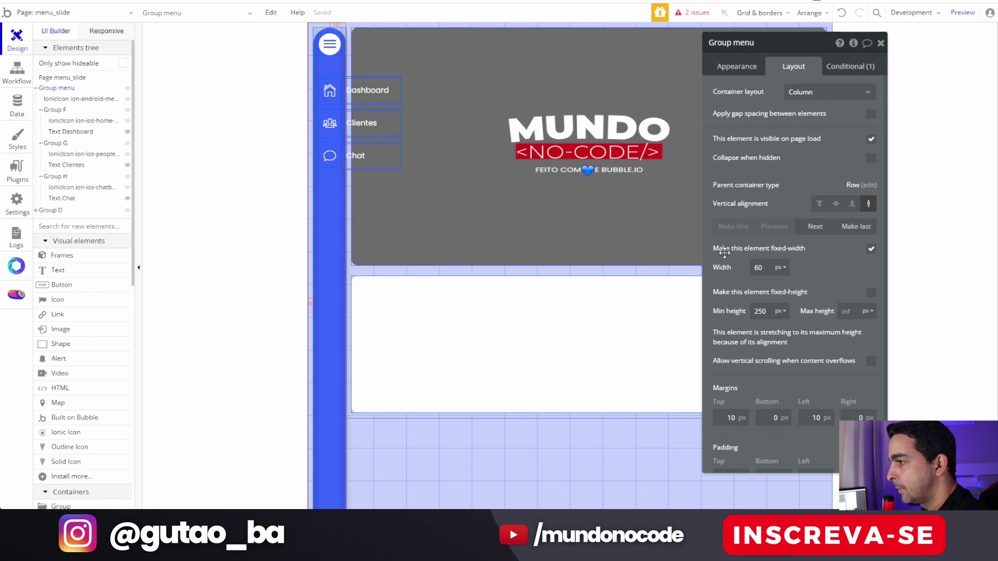
mouse_move(813, 253)
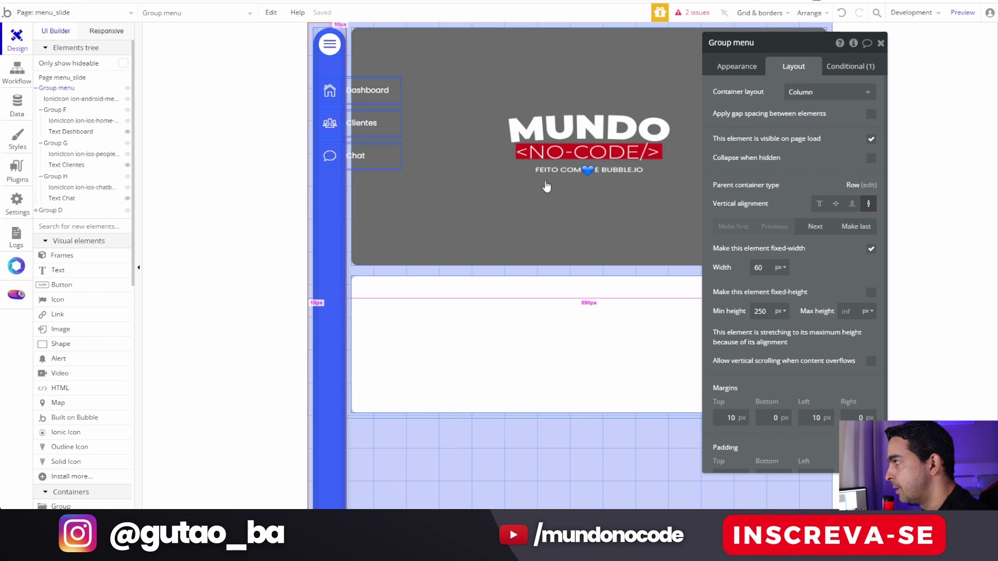
left_click(331, 47)
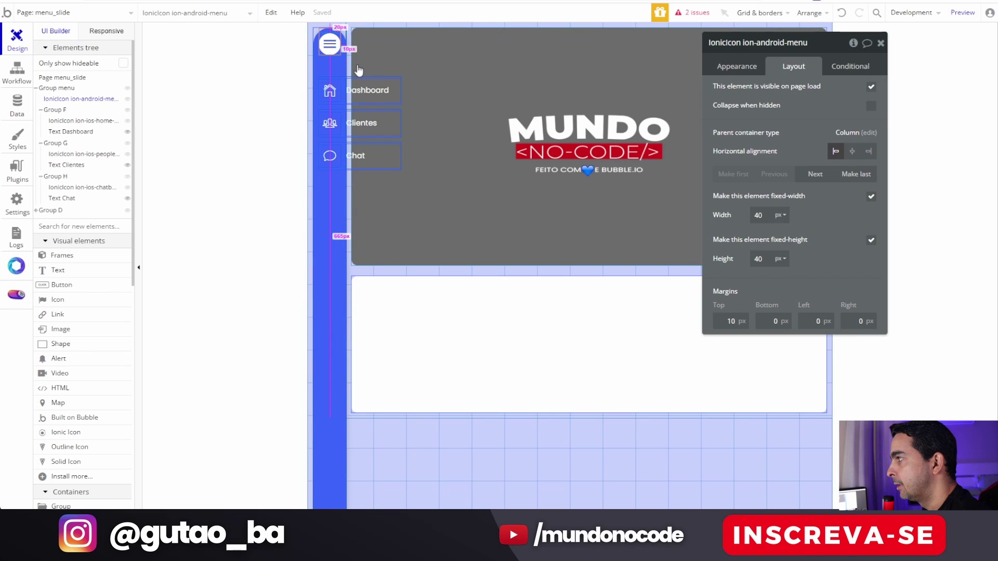
left_click(247, 81)
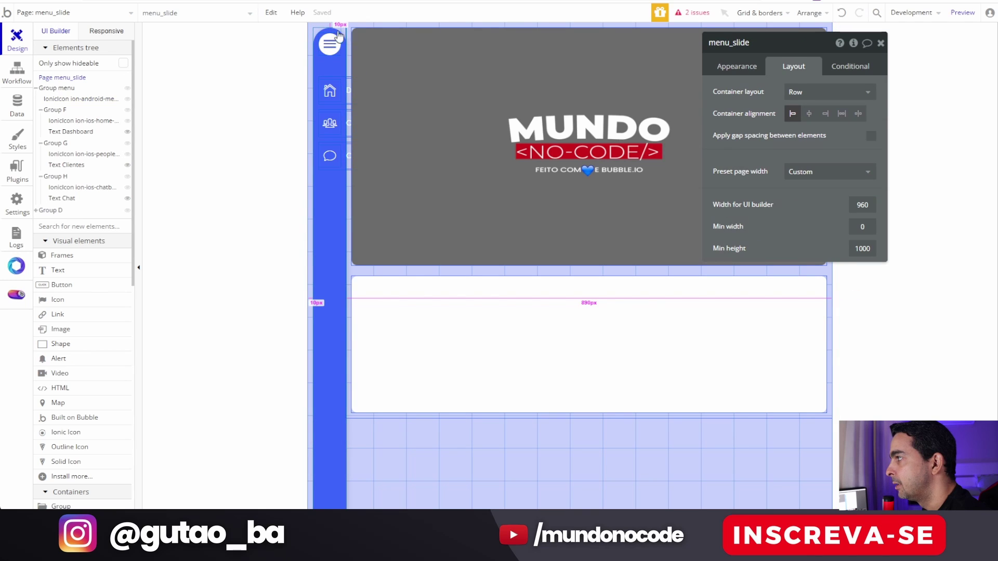
Try a top margin of 0 px on Group menu, and restore it to 10 px.
left_click(342, 58)
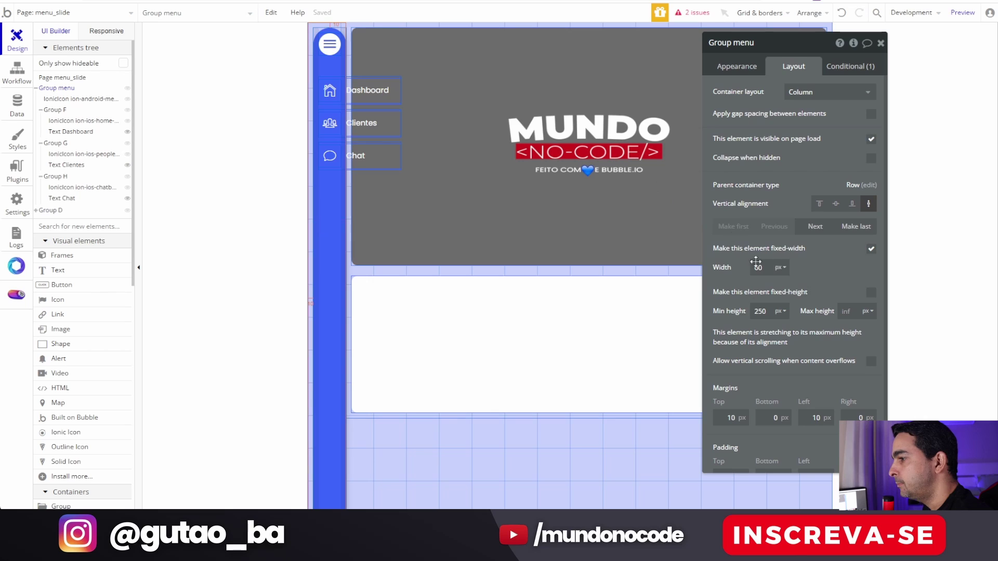
scroll(759, 320, "down", 1)
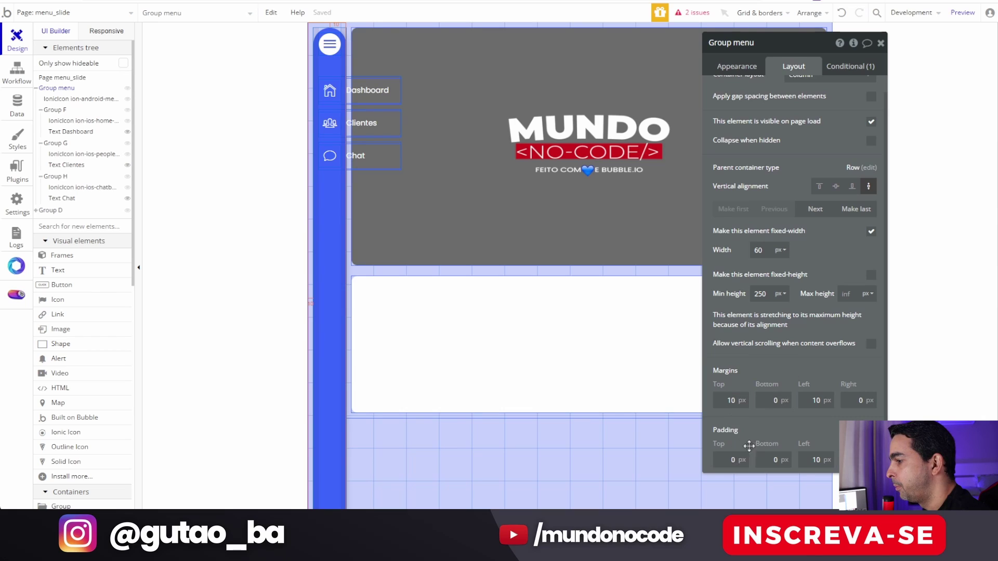
left_click(726, 394)
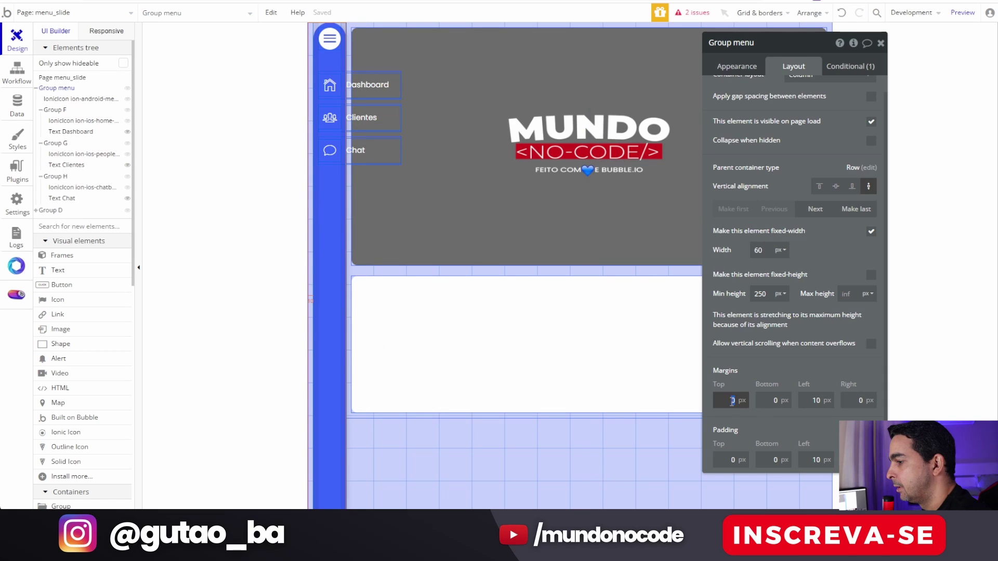
left_click(733, 458)
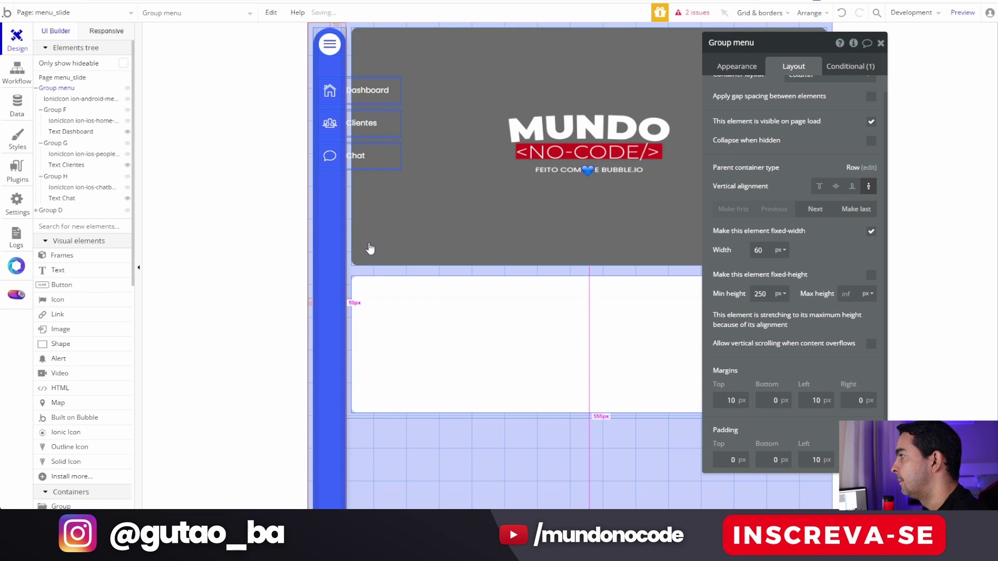
left_click(254, 146)
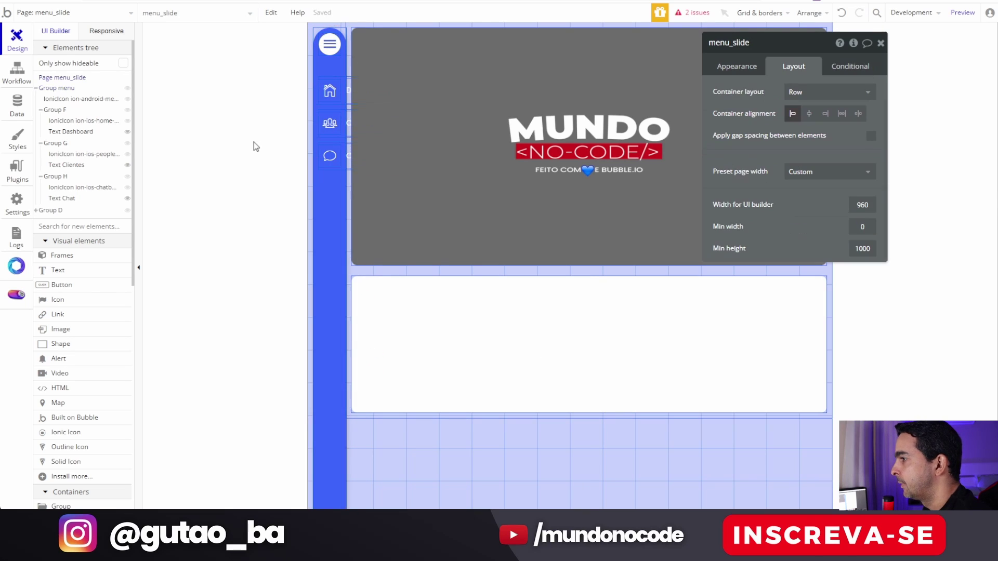
Inspect the menu icon's appearance settings and find the Ionic Icon element among the visual elements.
left_click(334, 46)
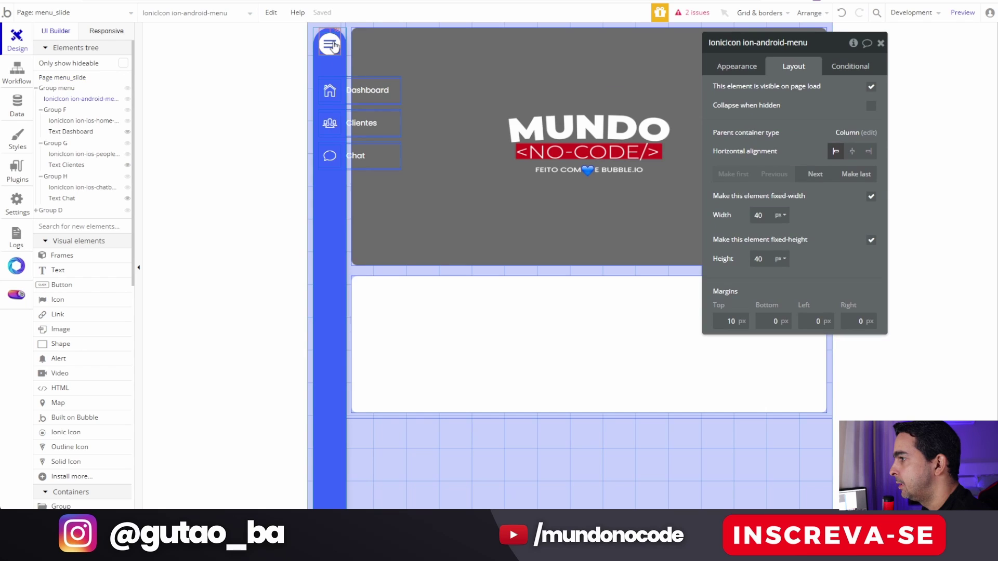
left_click(750, 66)
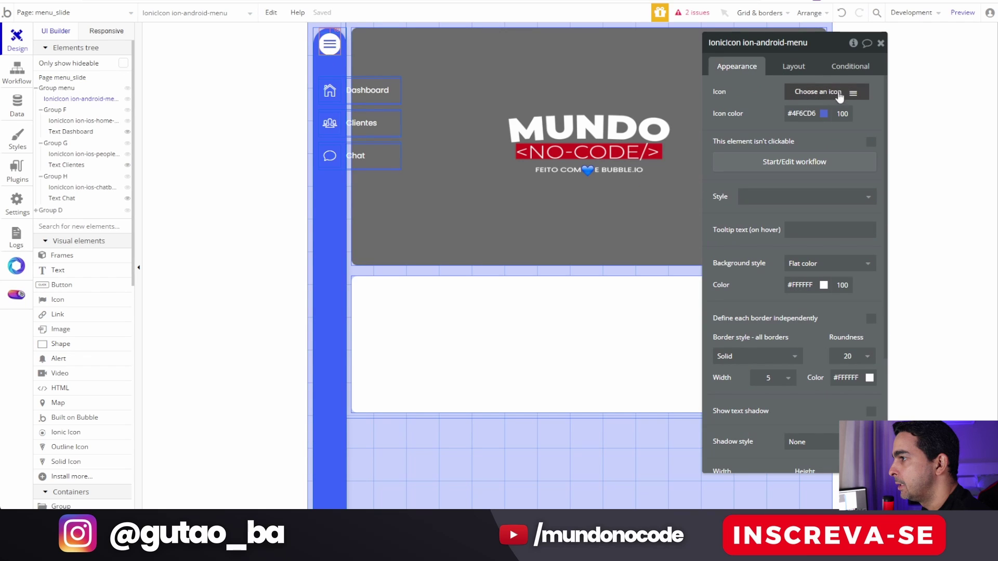
scroll(115, 280, "down", 1)
scroll(109, 285, "down", 2)
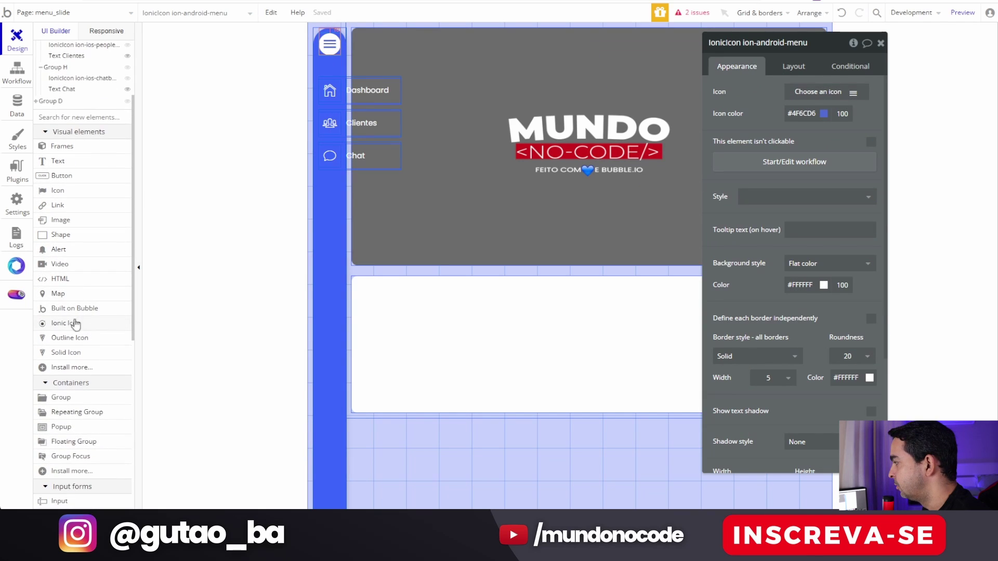
Check the elements provided by the installed Ionic Elements plugin, and return to the page design.
left_click(23, 180)
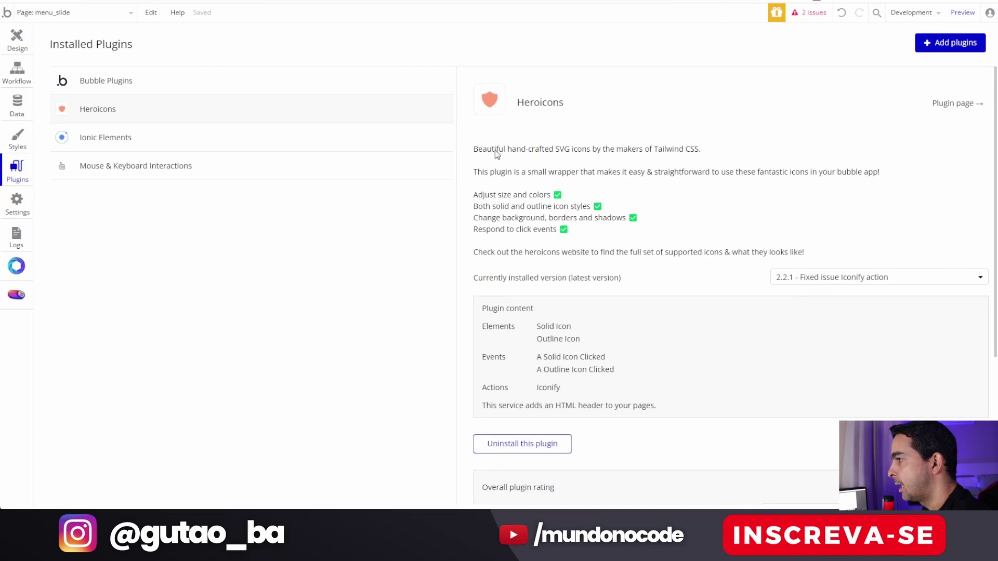
left_click(119, 146)
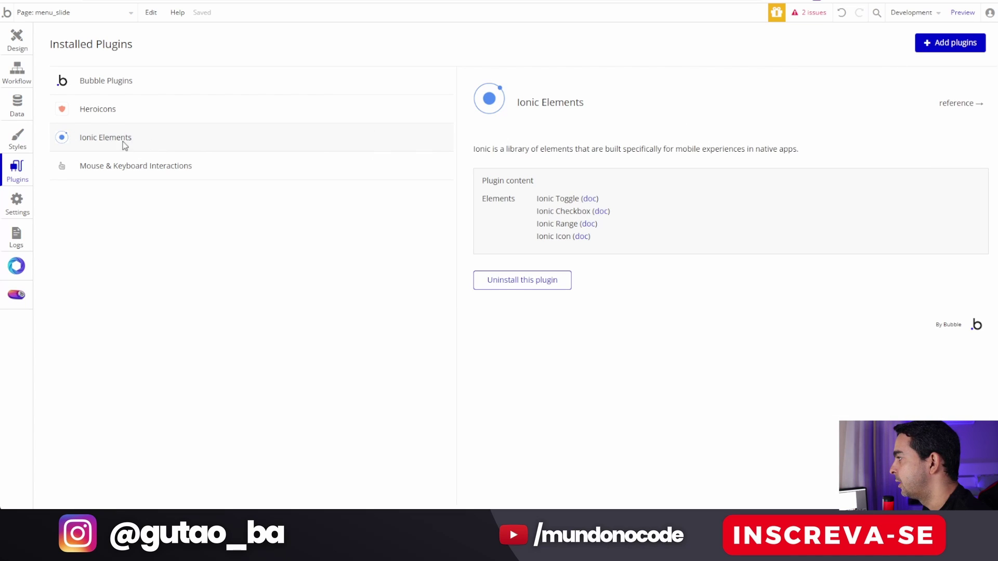
left_click(12, 39)
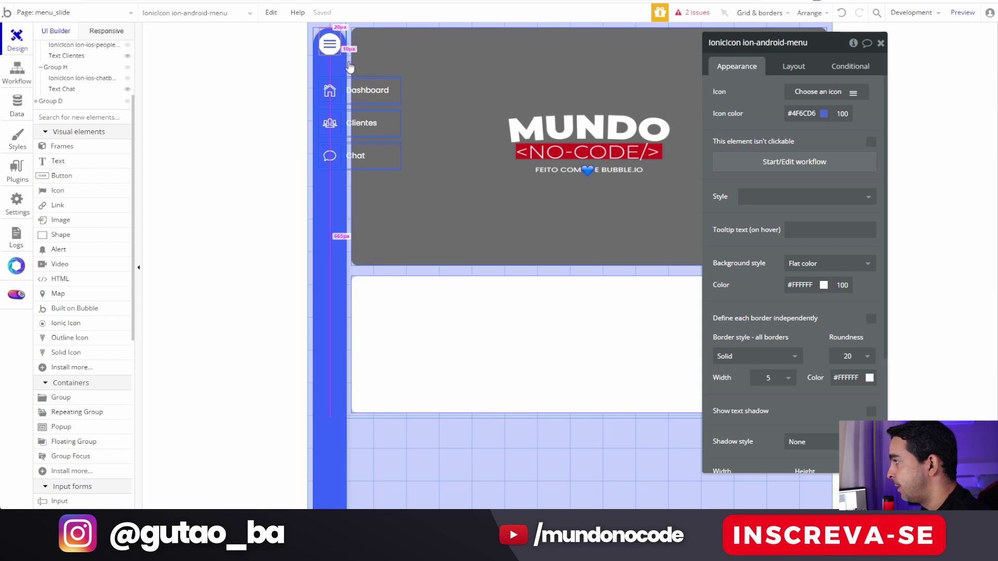
Inspect the appearance settings of Group menu and of Group F, which holds the Dashboard item.
left_click(339, 76)
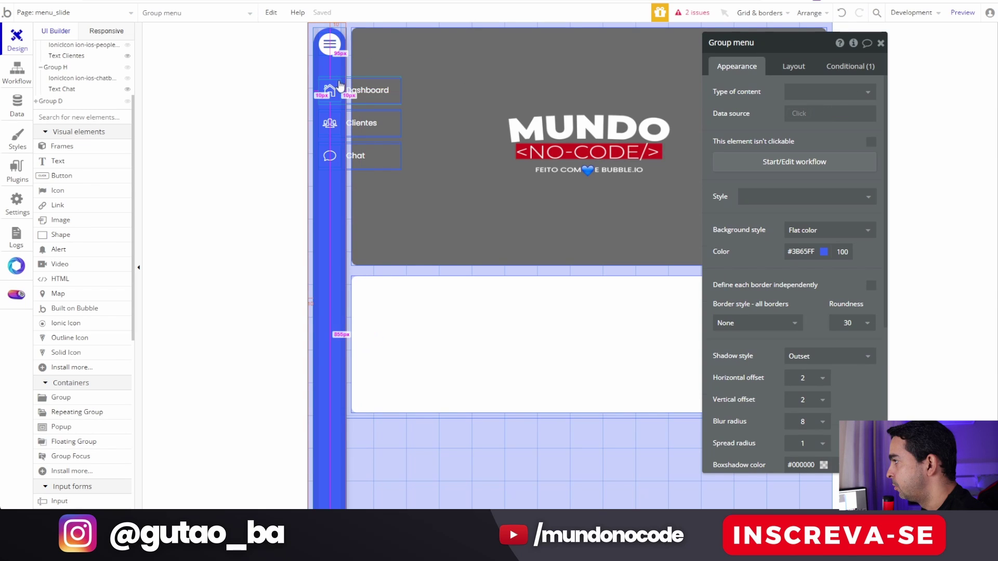
left_click(349, 98)
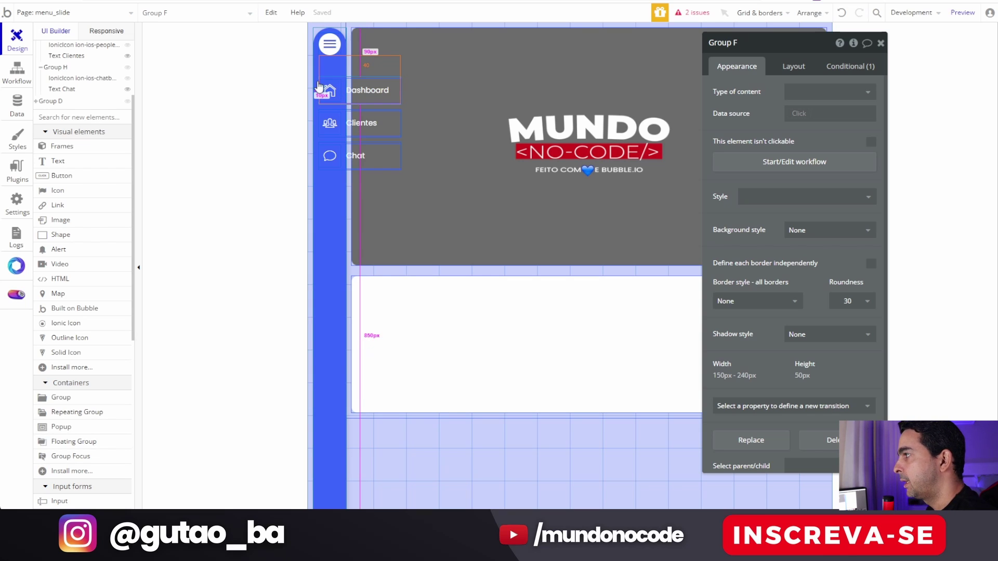
left_click(270, 105)
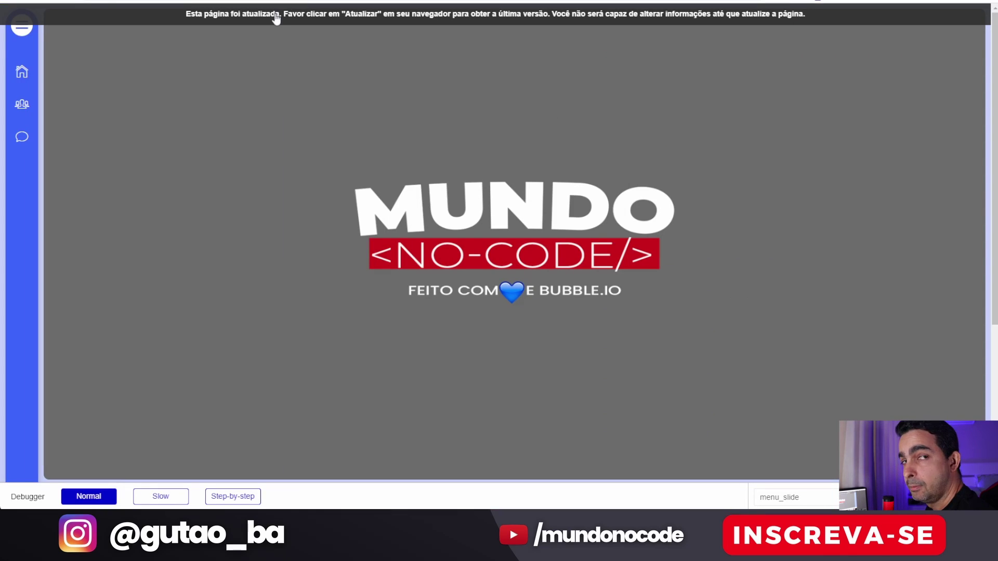
Refresh the page preview and test expanding and collapsing the side menu with its menu icon.
left_click(276, 18)
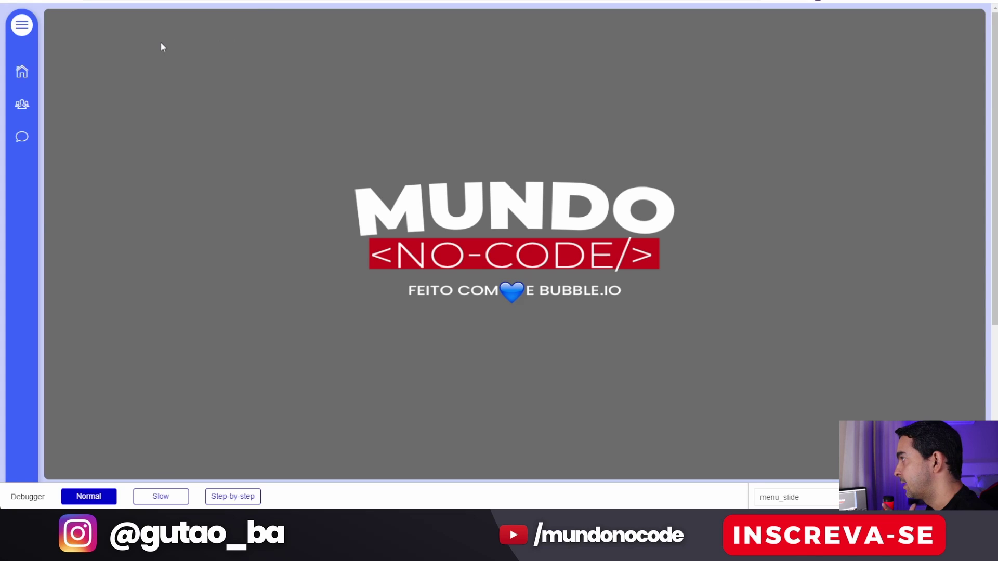
left_click(22, 25)
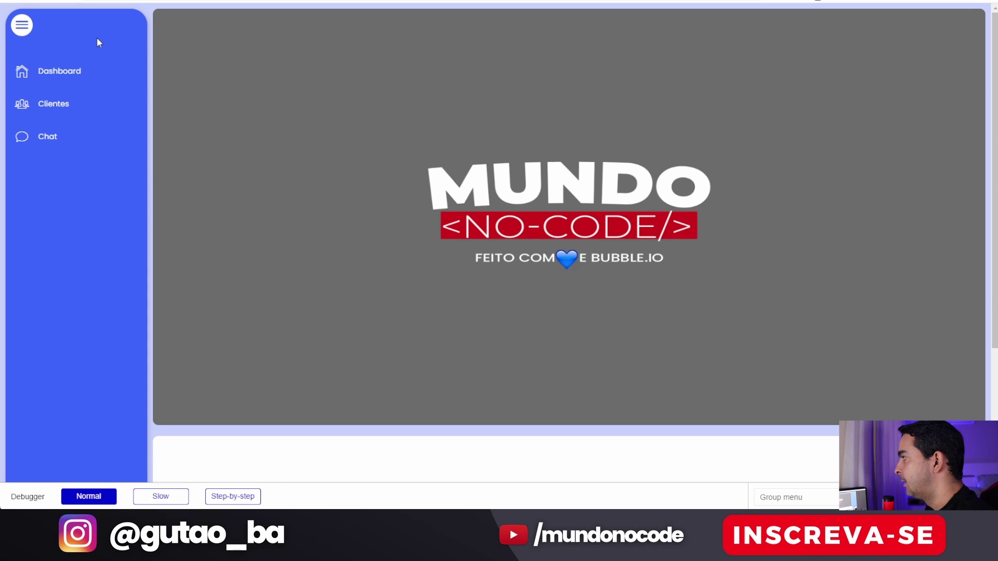
left_click(24, 32)
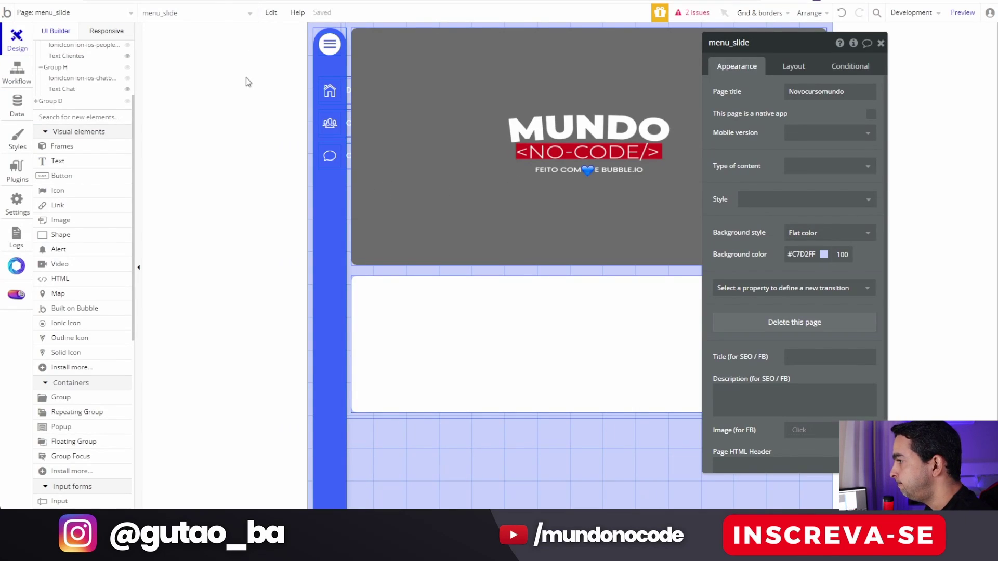
Check the page's workflow that sets the expandir state, and inspect the custom states of the menu_slide page.
left_click(19, 79)
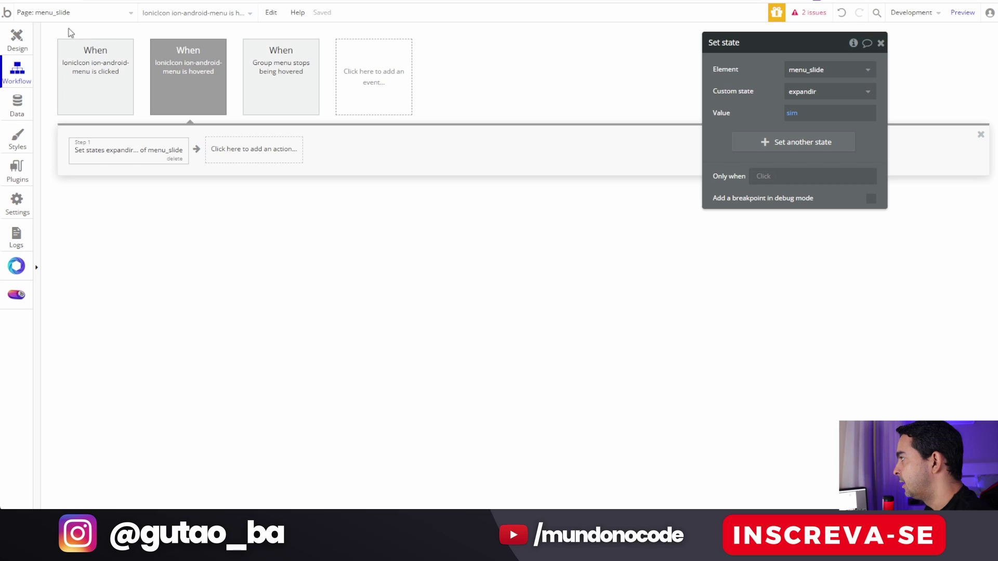
left_click(17, 41)
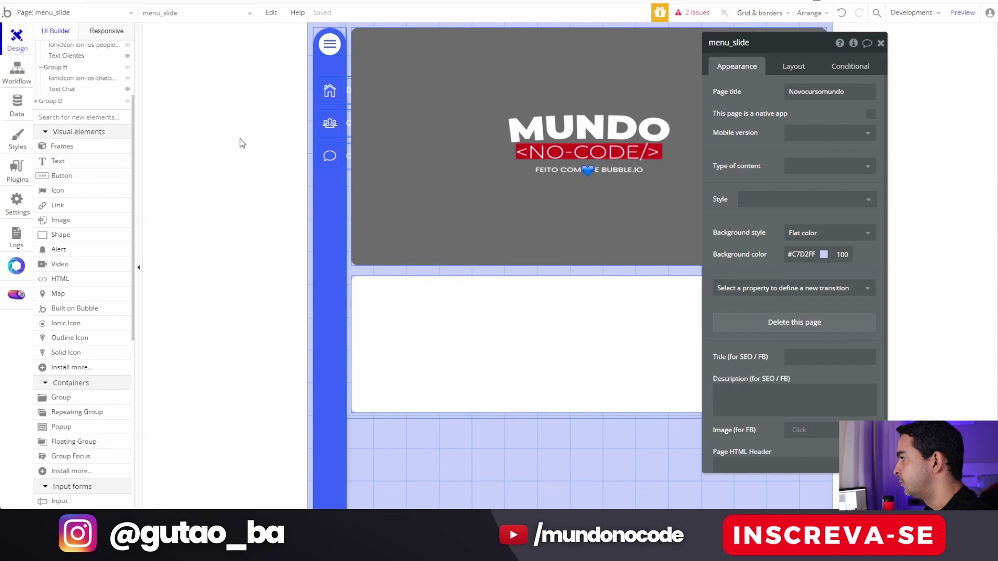
left_click(853, 43)
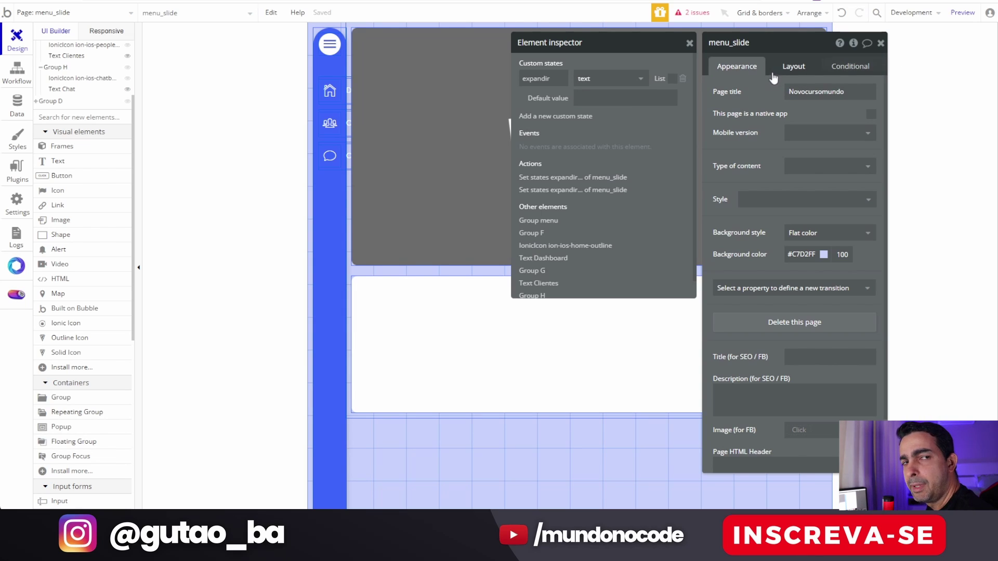
Try adding an "An element is hovered" event to the page's workflows, and delete the new event.
left_click(881, 43)
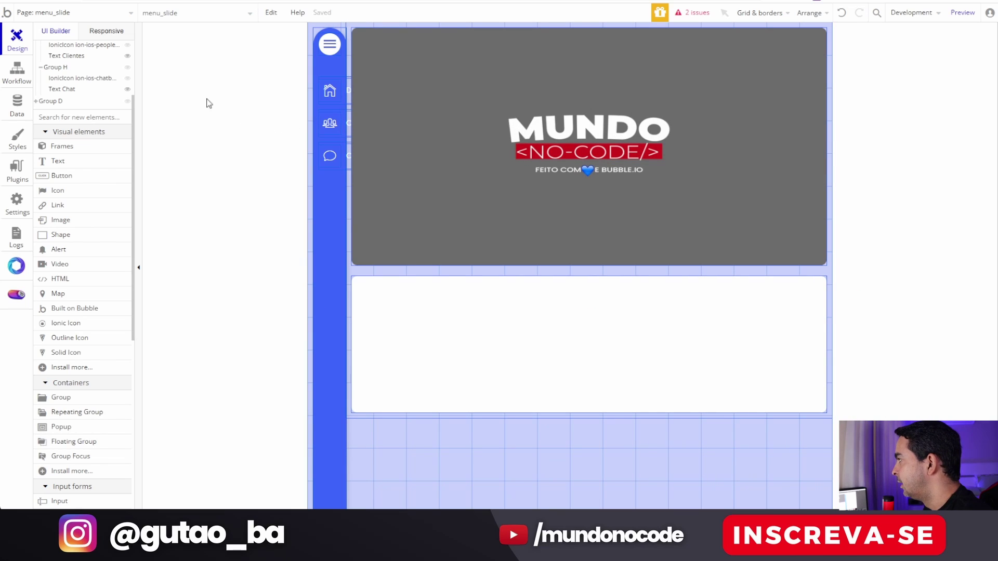
left_click(22, 76)
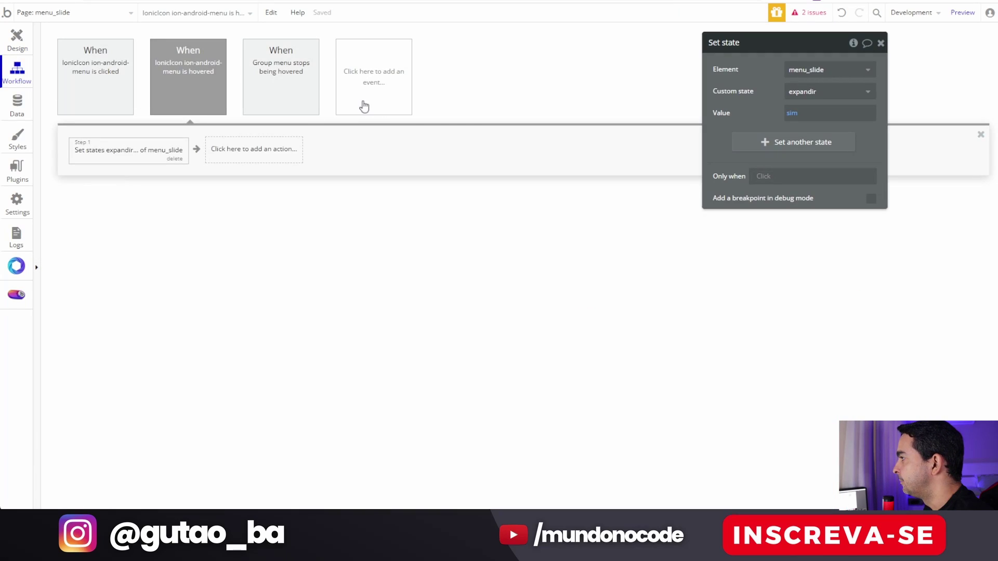
left_click(387, 70)
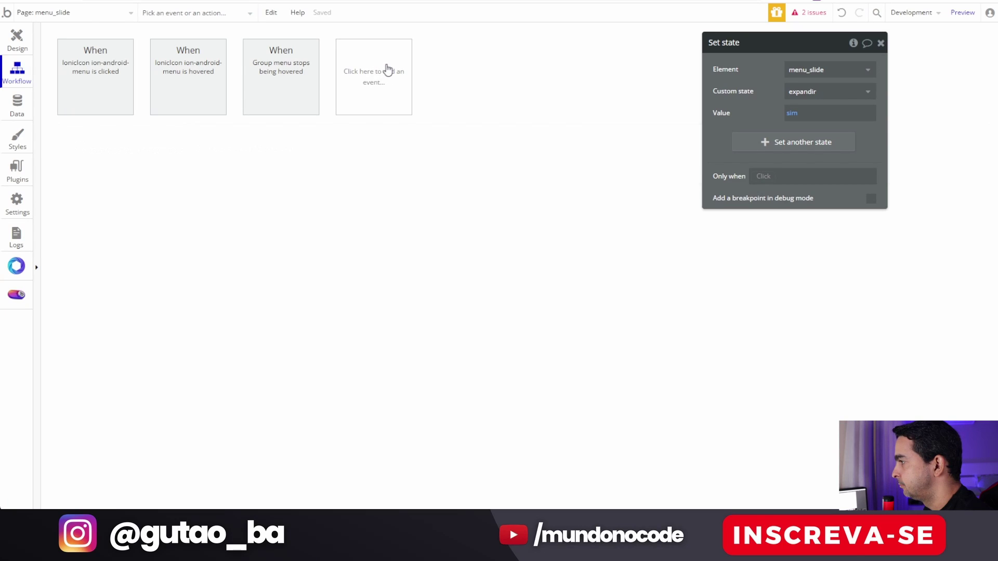
mouse_move(387, 163)
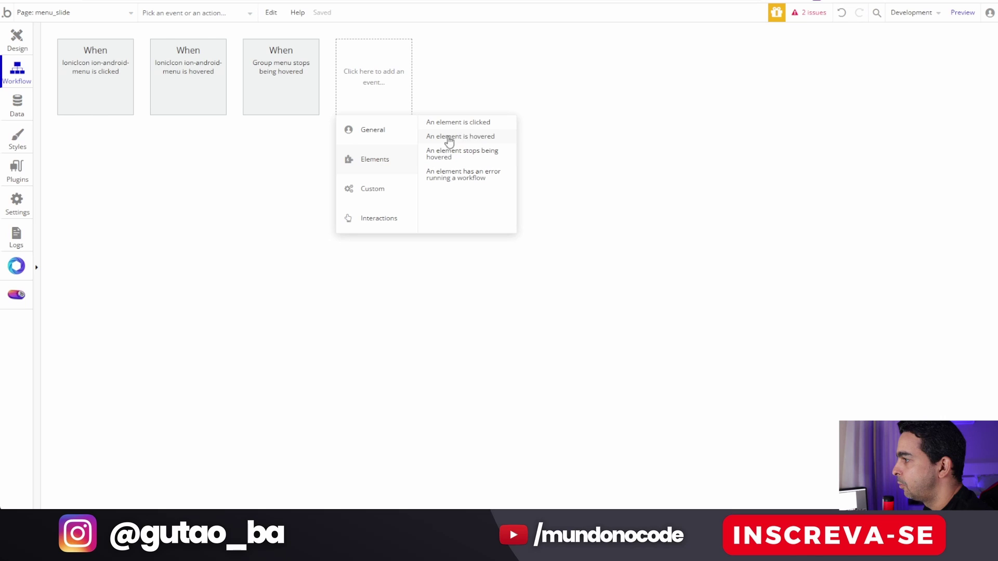
left_click(503, 141)
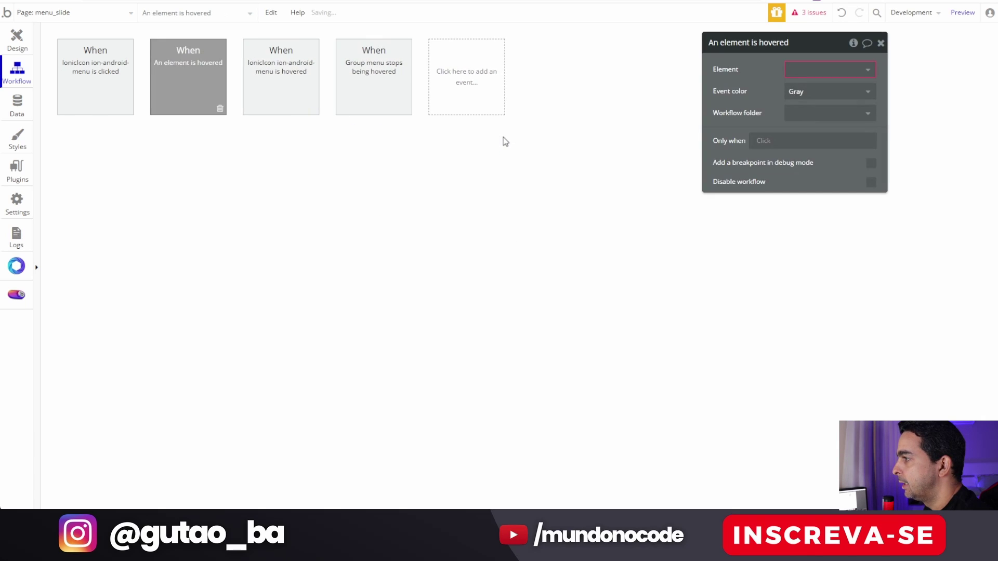
left_click(827, 71)
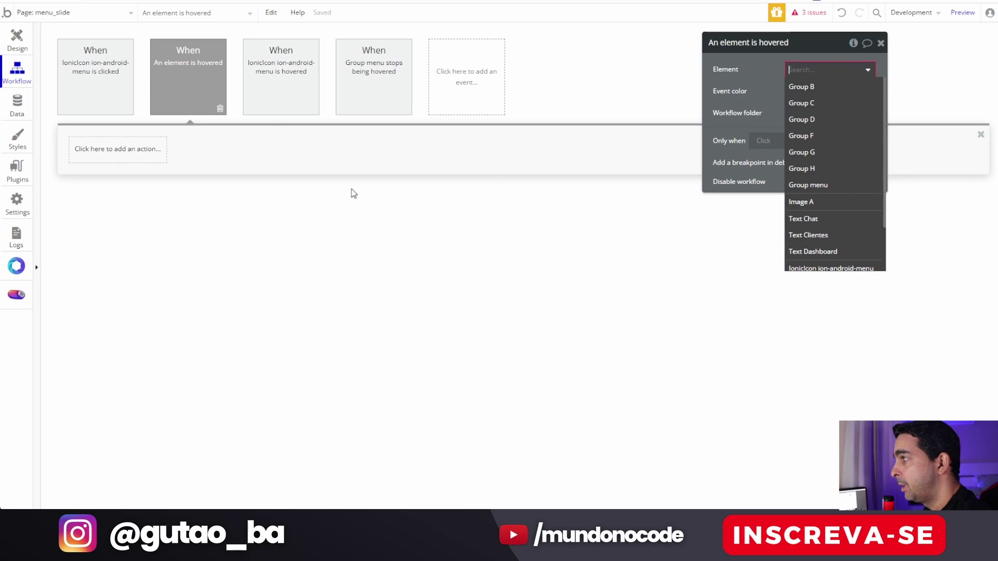
left_click(220, 110)
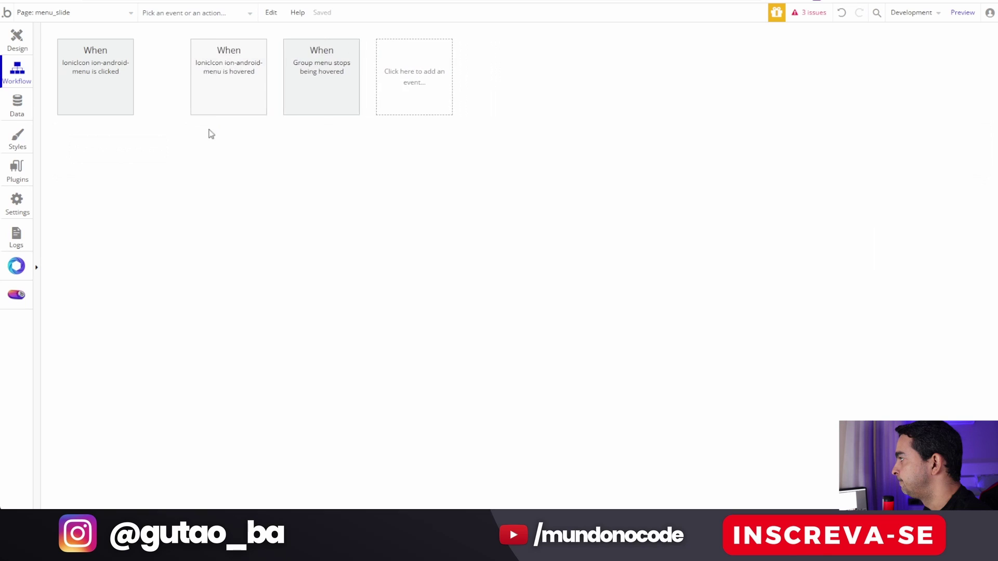
Inspect the workflow event for hovering the menu icon, and its Set state action on the expandir state.
left_click(86, 83)
left_click(201, 74)
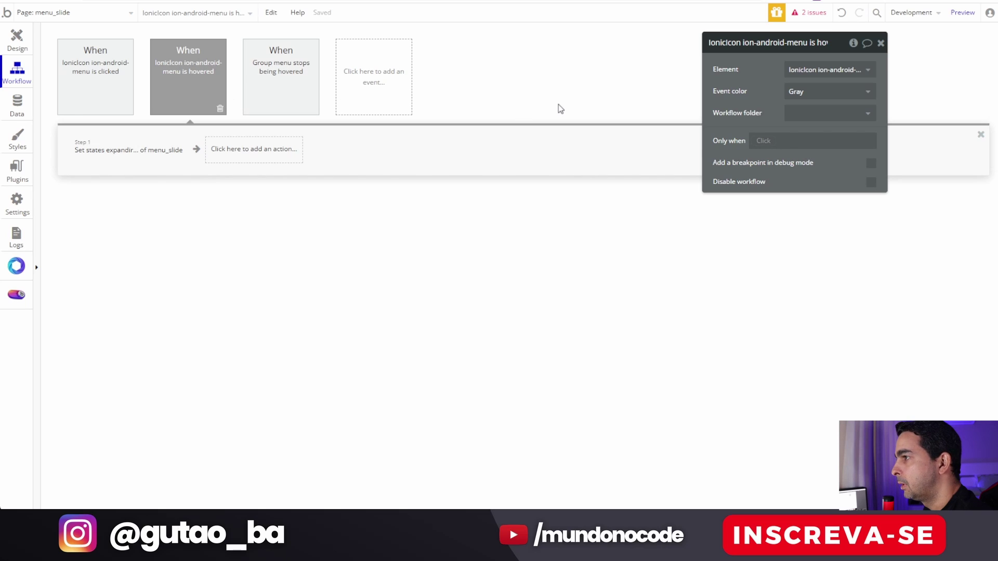
left_click(17, 42)
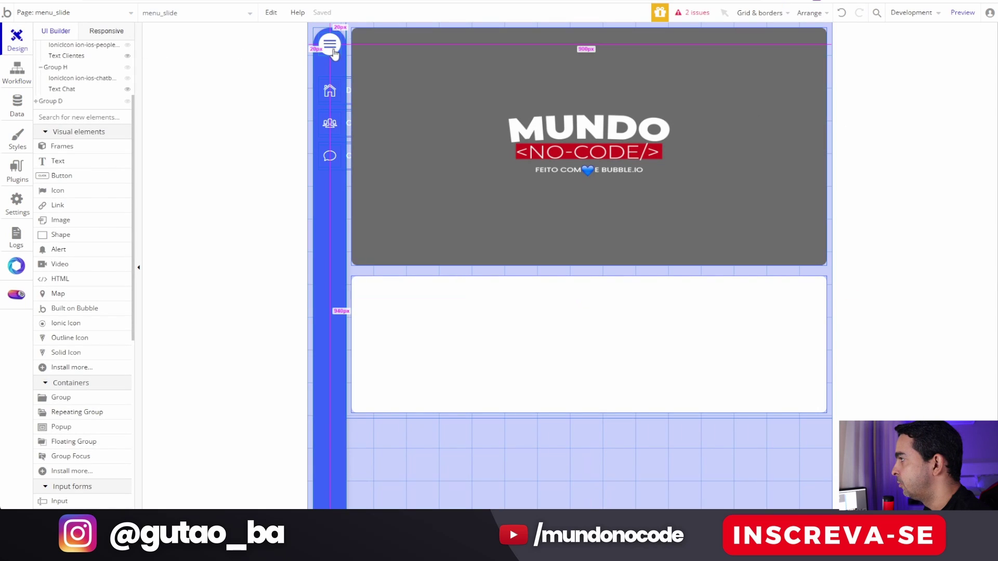
left_click(21, 83)
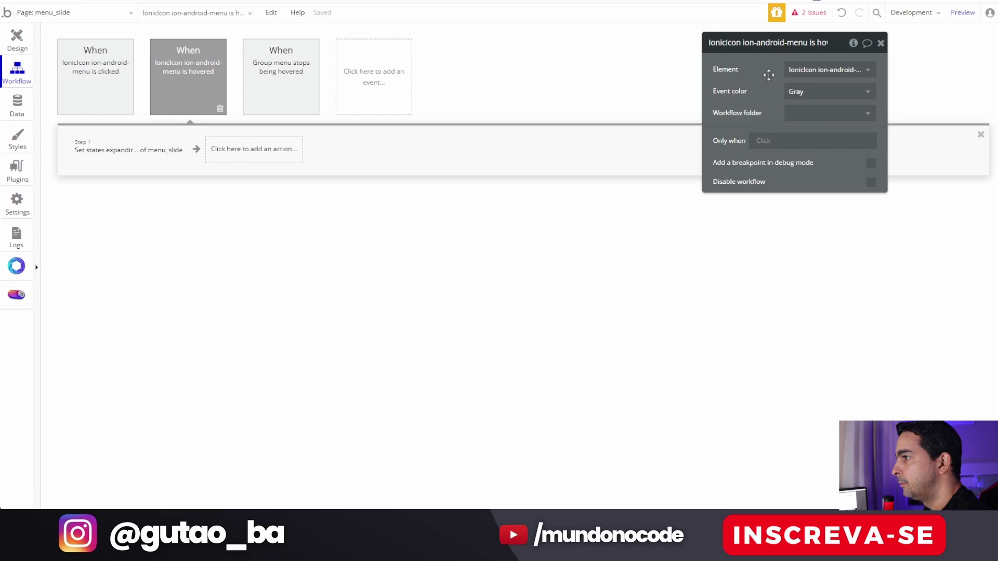
left_click(134, 156)
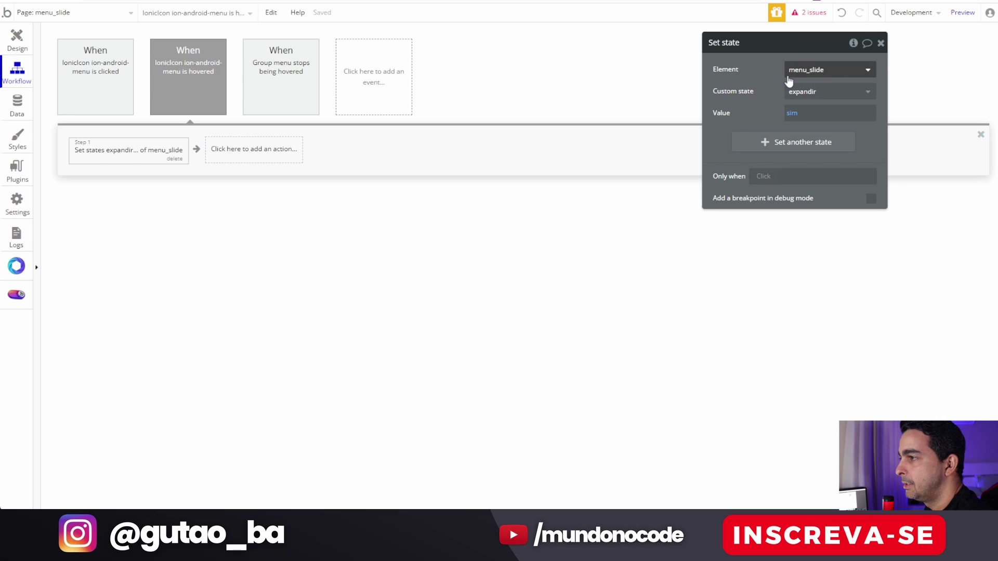
mouse_move(785, 81)
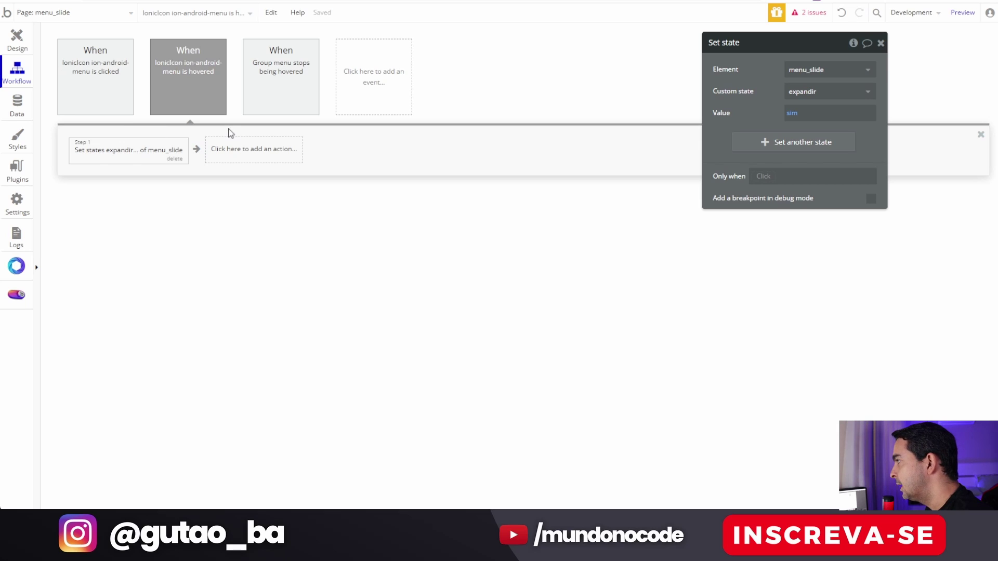
Return to the design, select Group menu, and test the menu icon in the page preview.
left_click(11, 49)
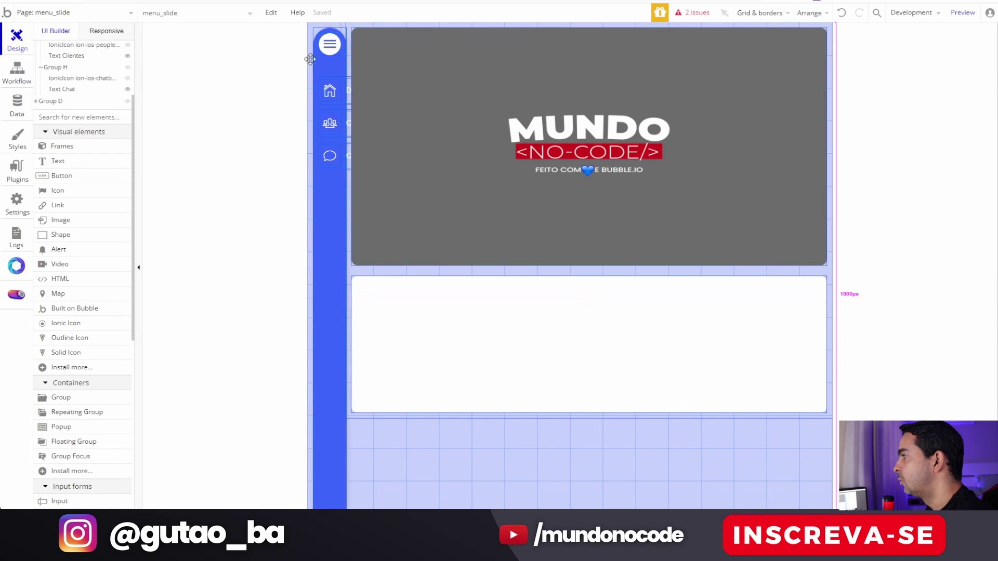
left_click(332, 185)
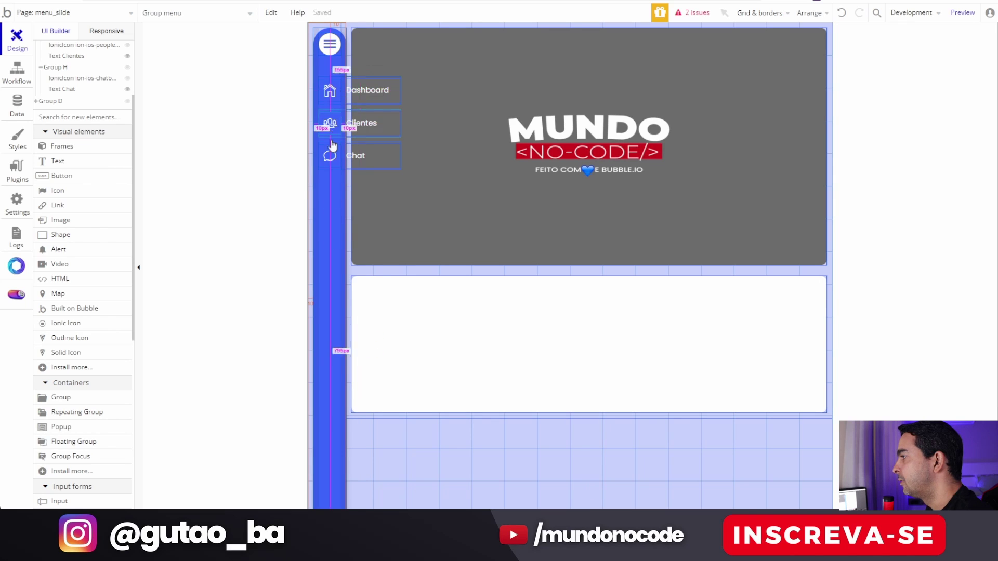
left_click(217, 5)
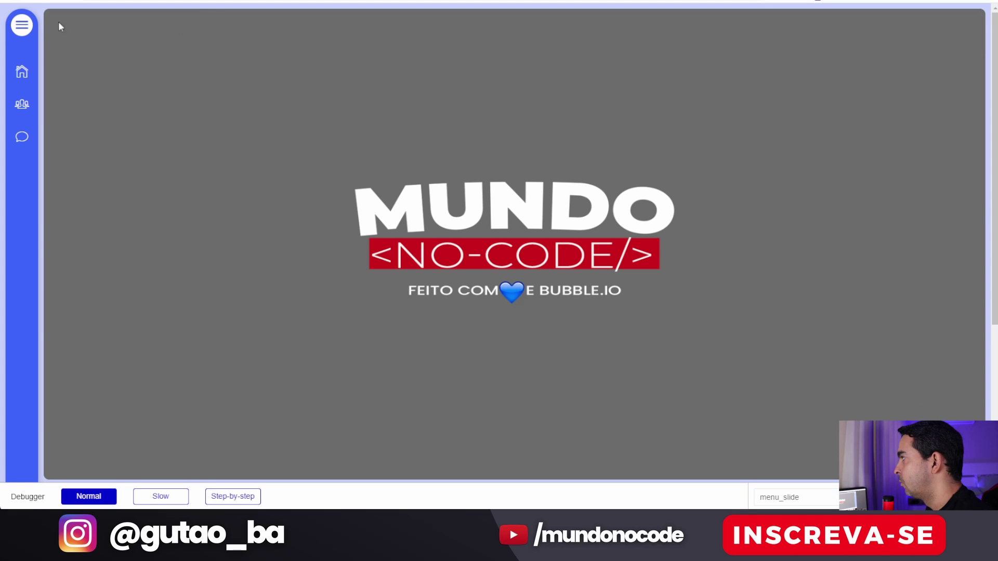
left_click(21, 25)
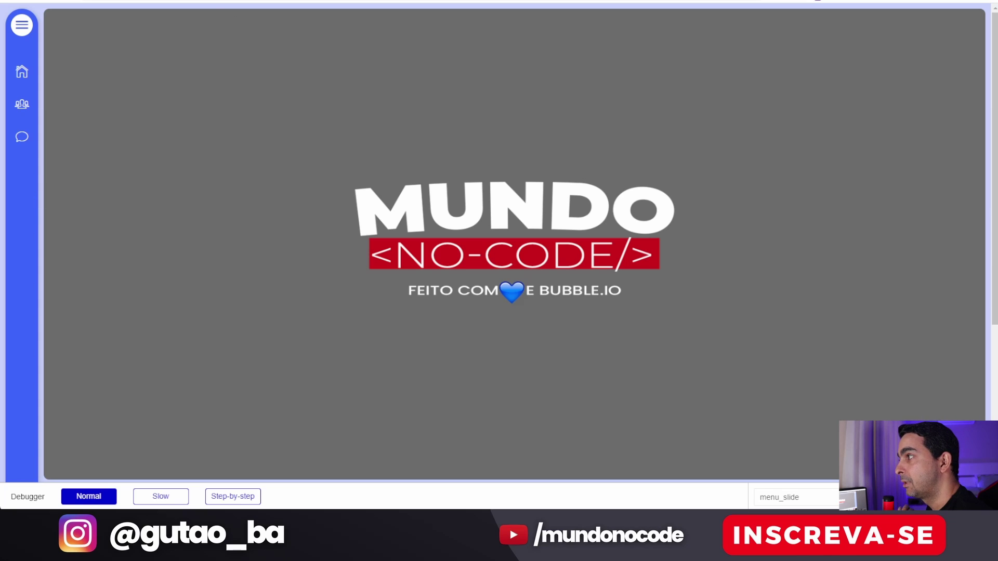
Check the "An element stops being hovered" event type, and inspect the Group menu event's Set state action for expandir.
key("ctrl+Tab")
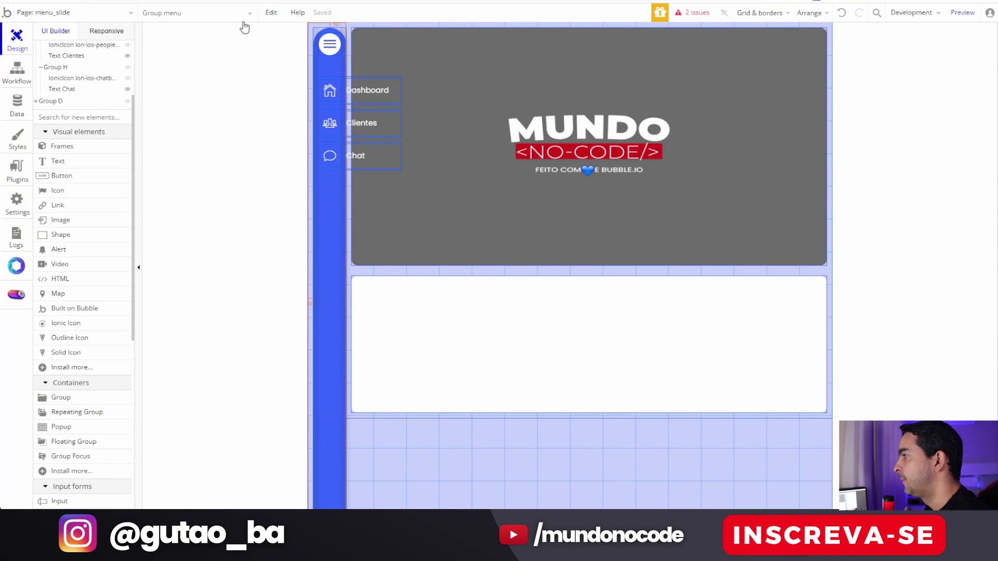
left_click(23, 75)
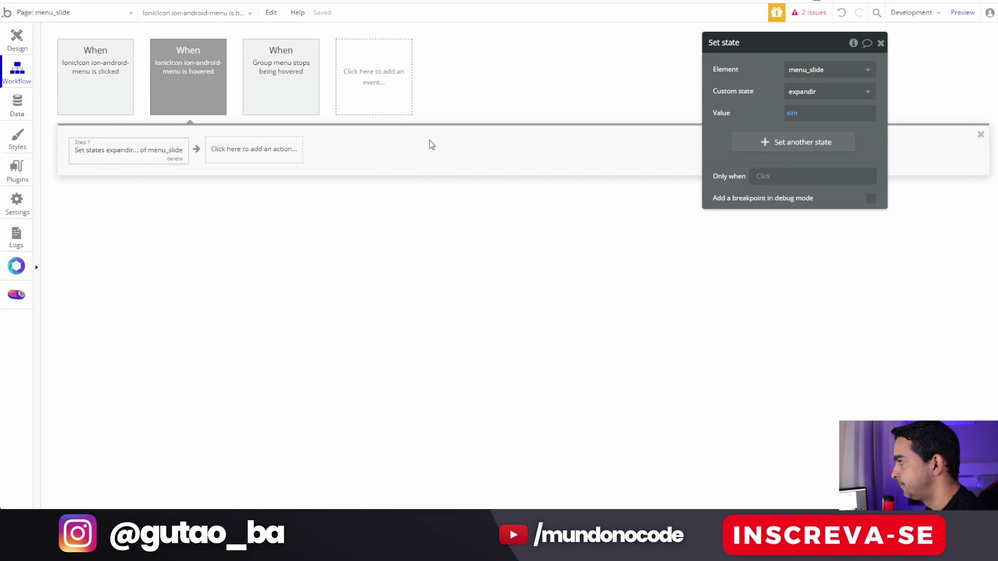
left_click(288, 72)
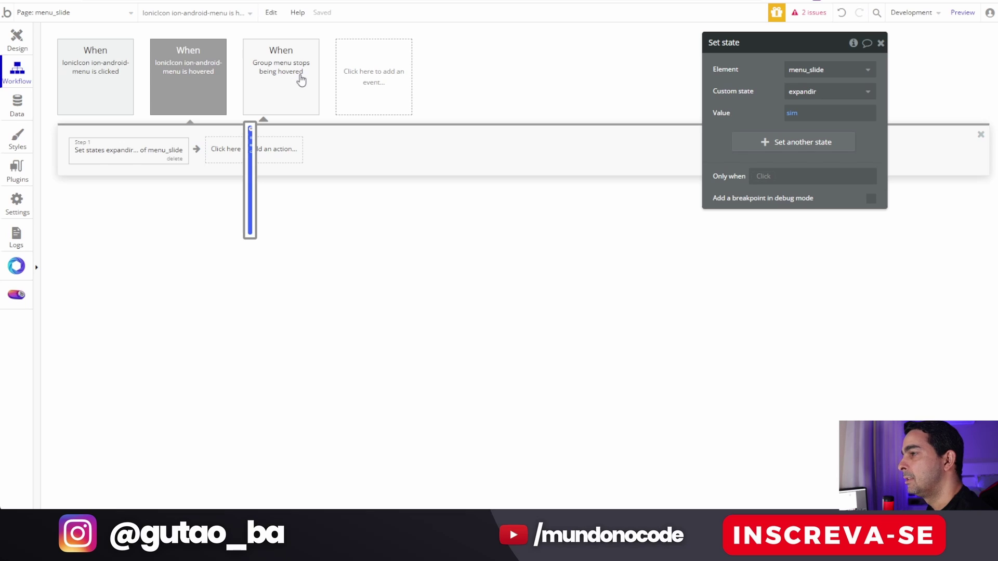
left_click(385, 81)
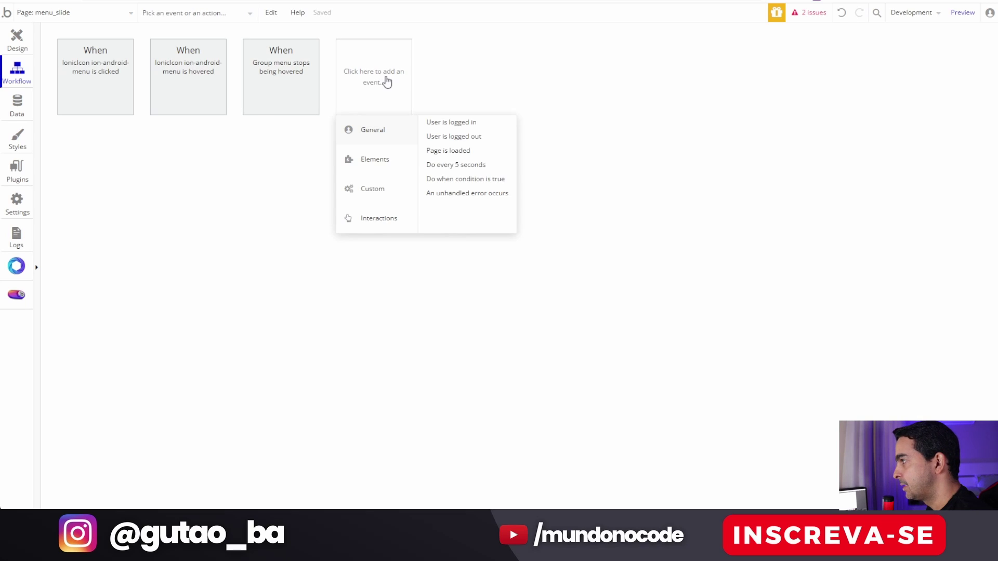
mouse_move(380, 161)
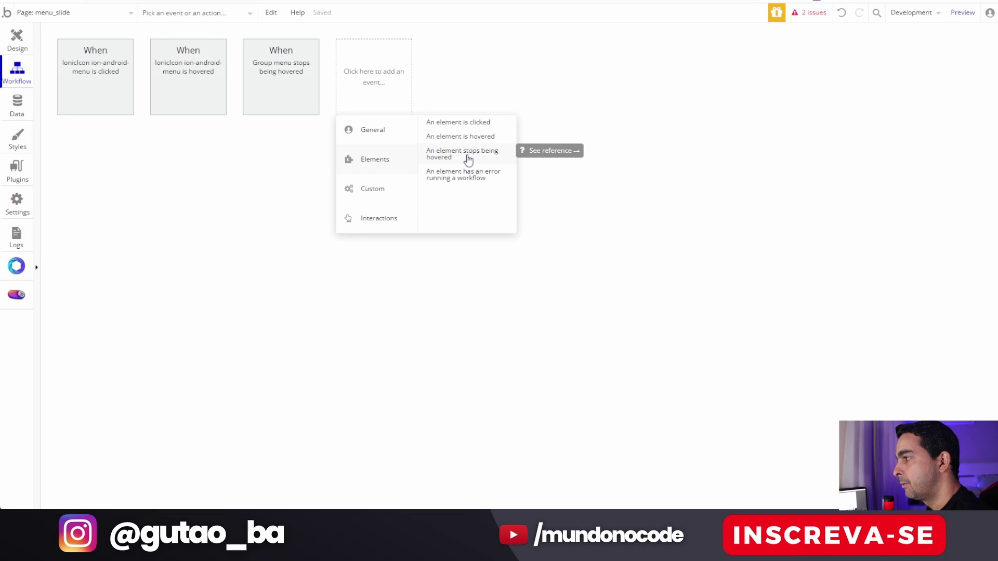
left_click(294, 79)
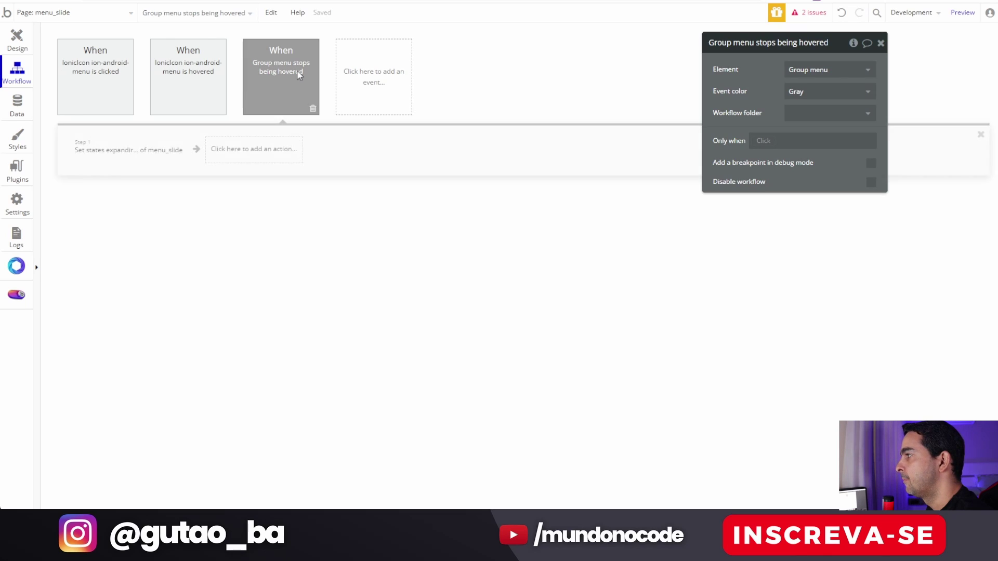
left_click(109, 158)
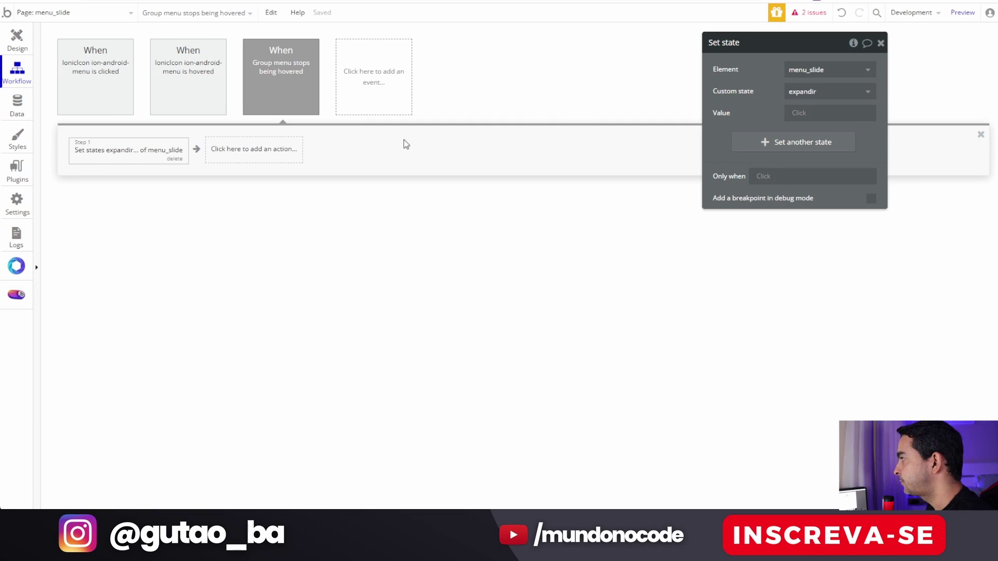
Return to the page preview and test how the side menu expands from its menu icon.
left_click(24, 40)
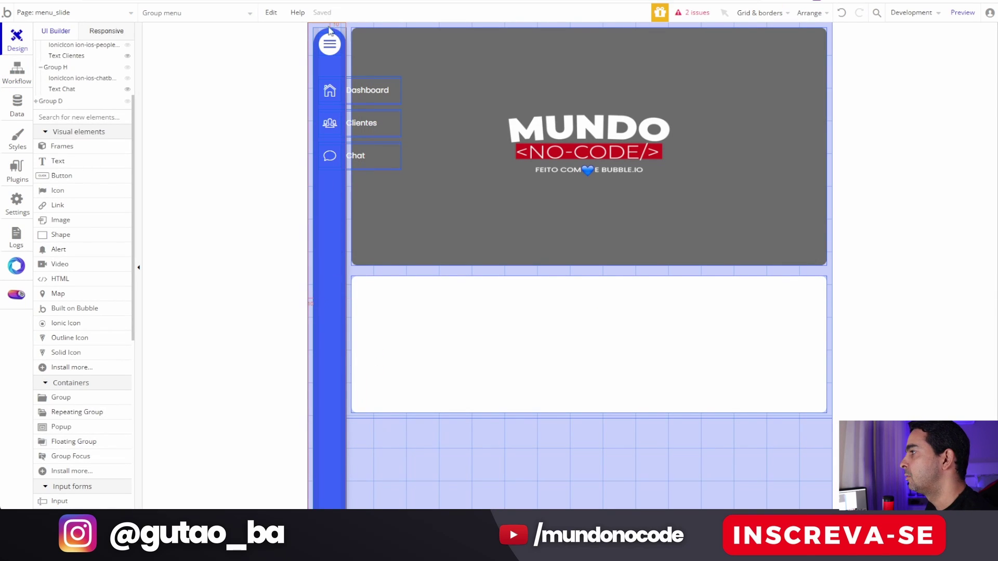
key("ctrl+Tab")
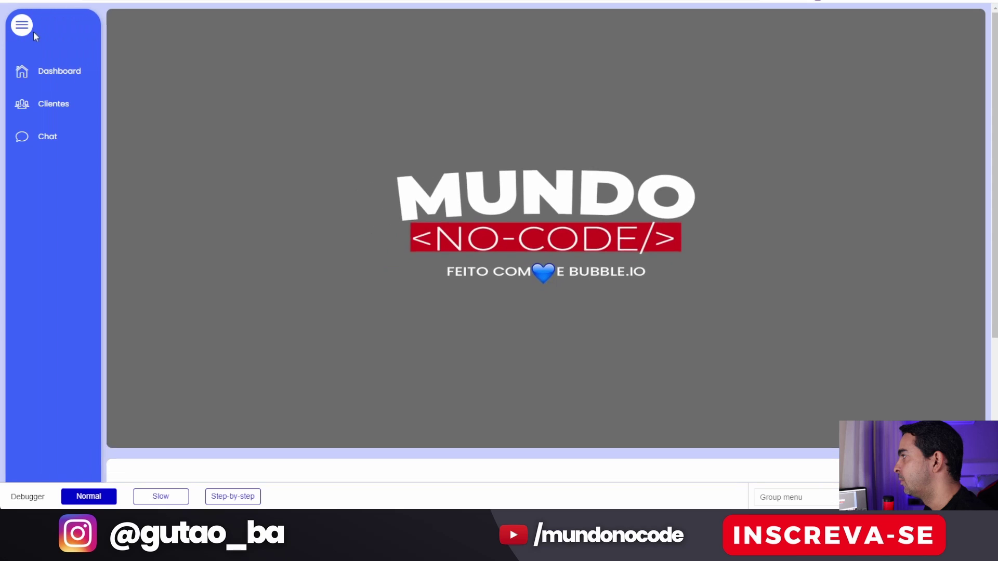
left_click(31, 30)
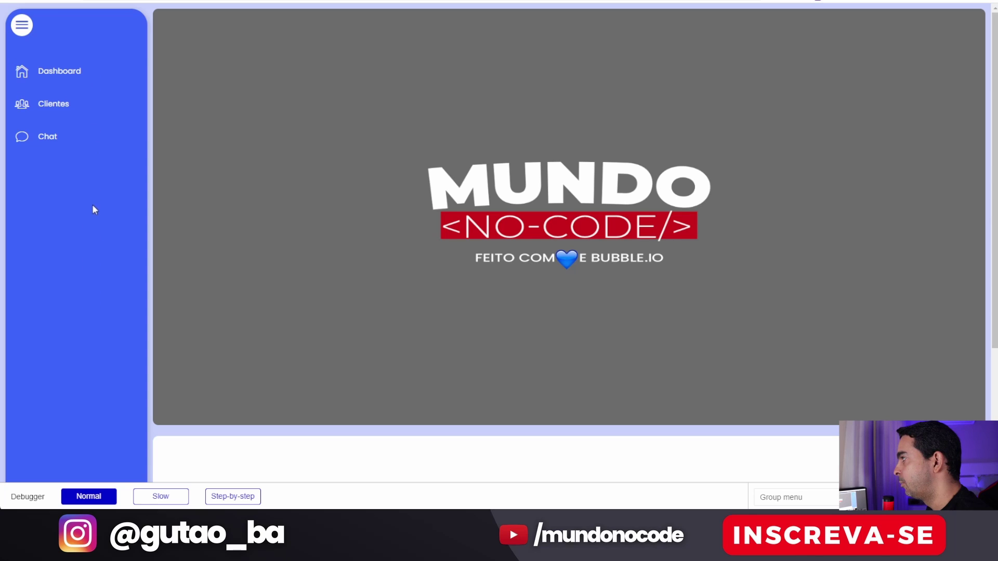
Open Group menu's properties in the design and inspect its condition based on the page's expandir state.
key("ctrl+Tab")
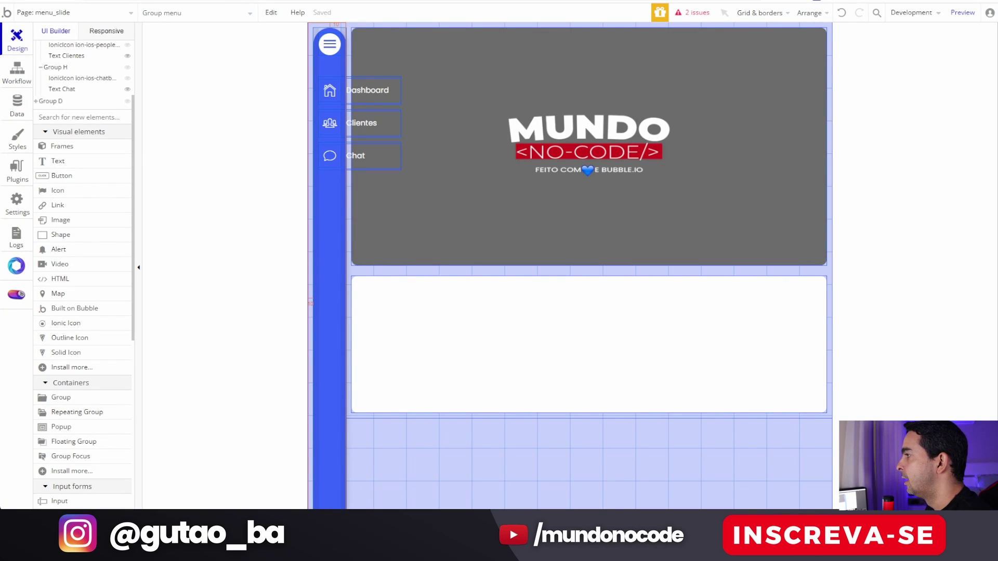
left_click(14, 78)
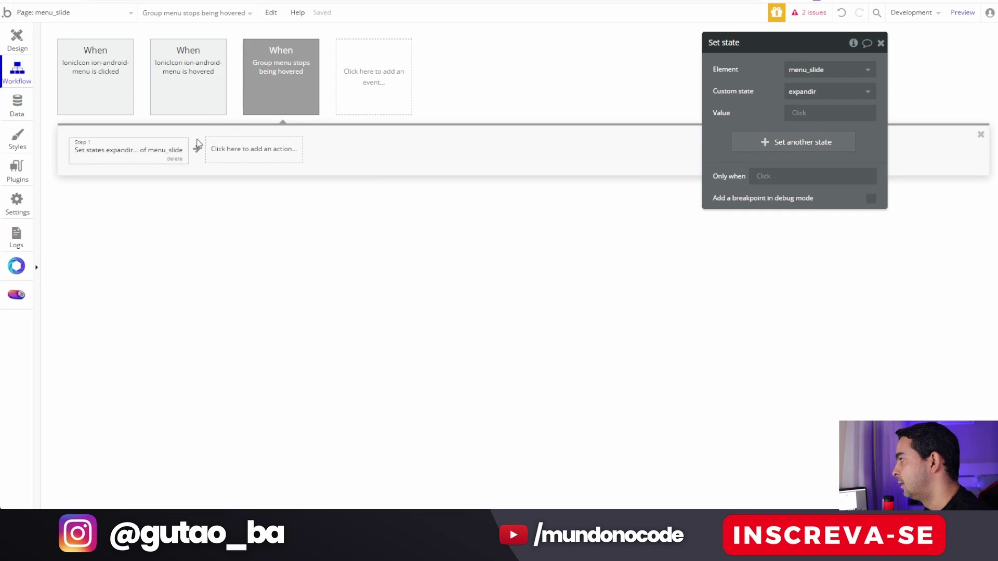
left_click(16, 40)
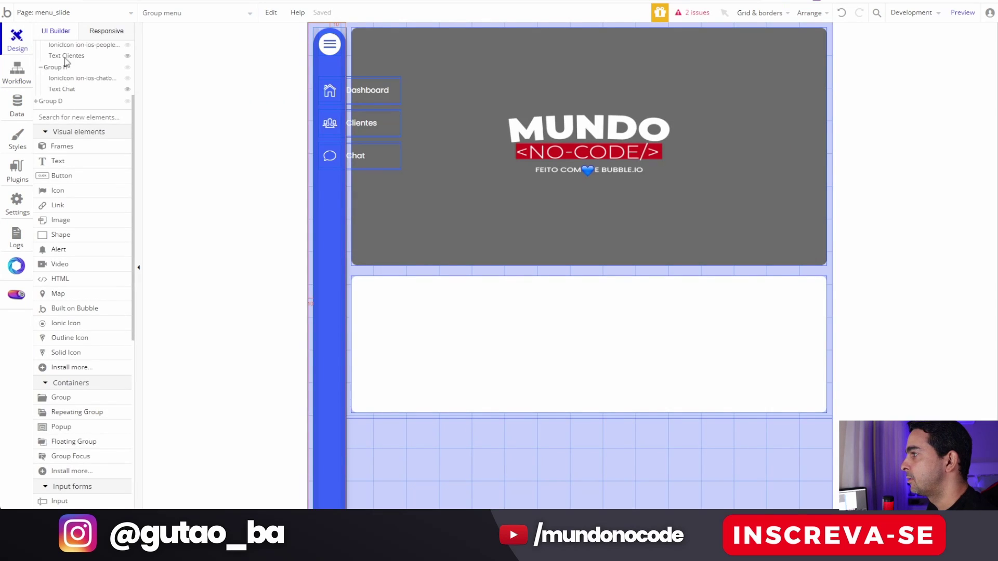
double_click(329, 302)
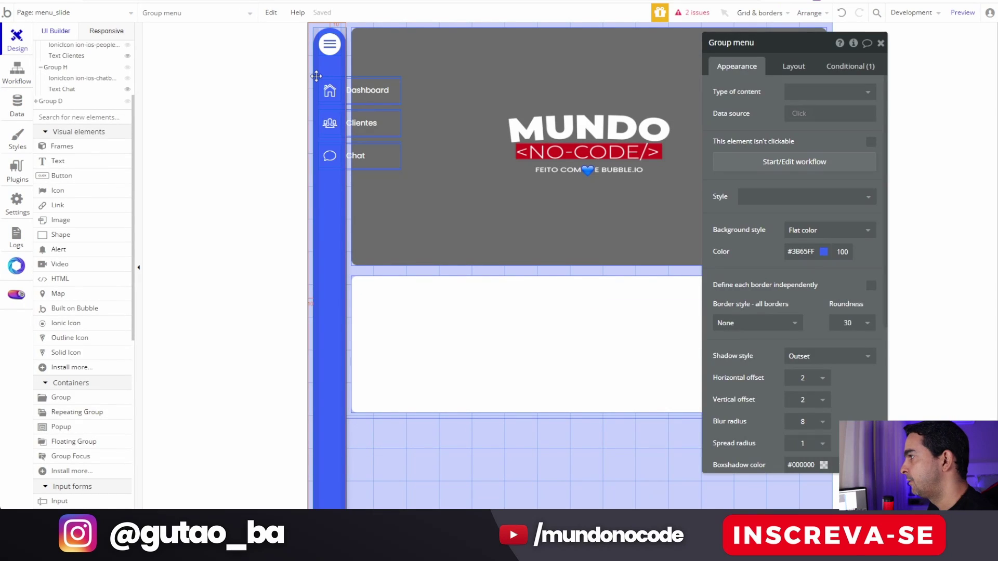
left_click_drag(747, 121, 503, 121)
left_click(593, 66)
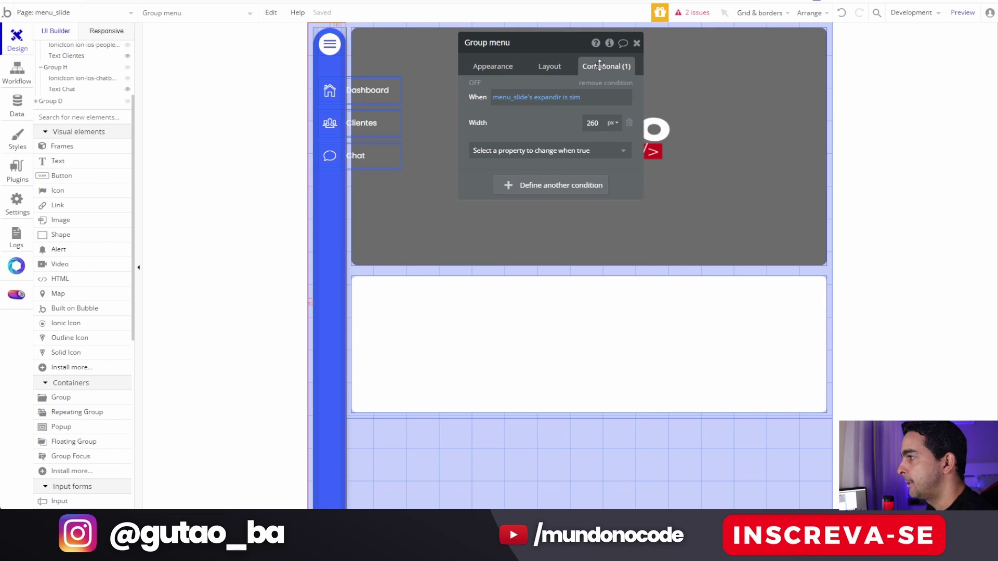
left_click(513, 99)
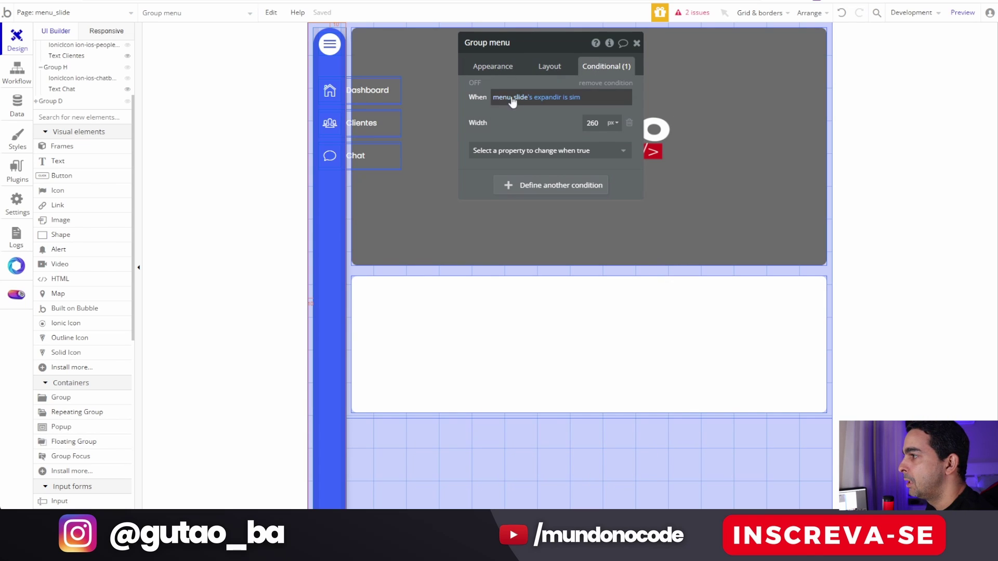
left_click(521, 104)
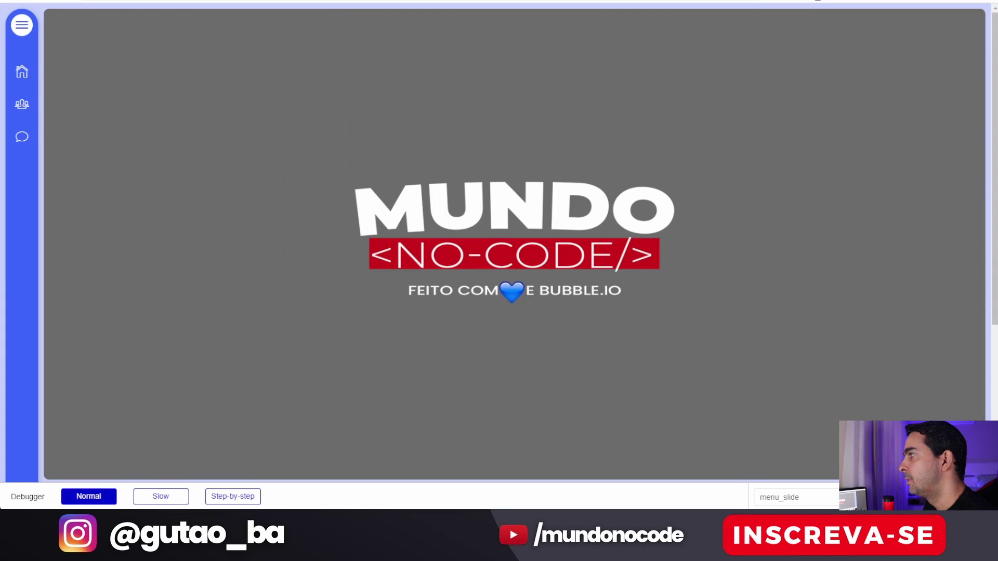
Test the side menu's hover behaviour at the menu icon in the preview, and return to the page design.
mouse_move(26, 50)
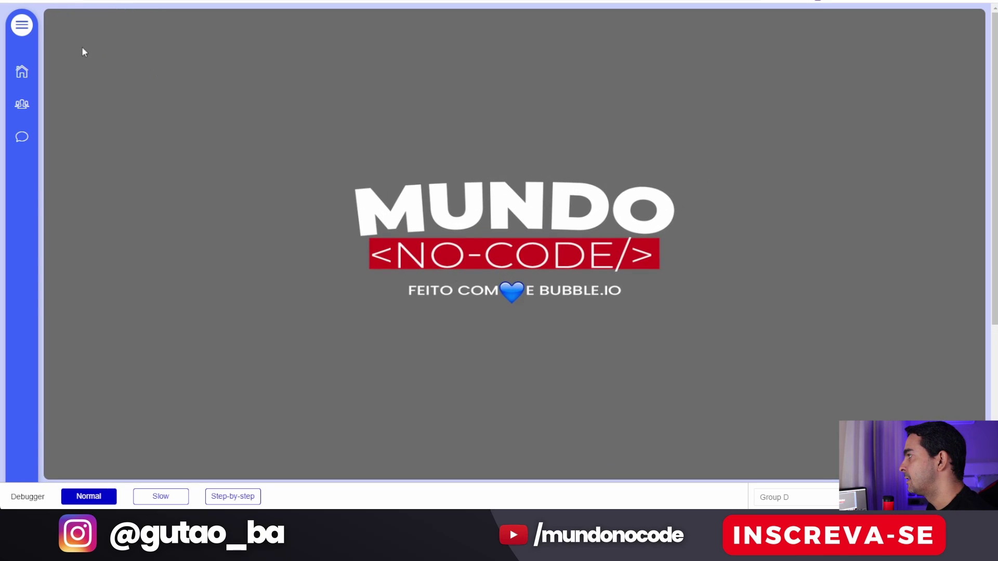
mouse_move(18, 29)
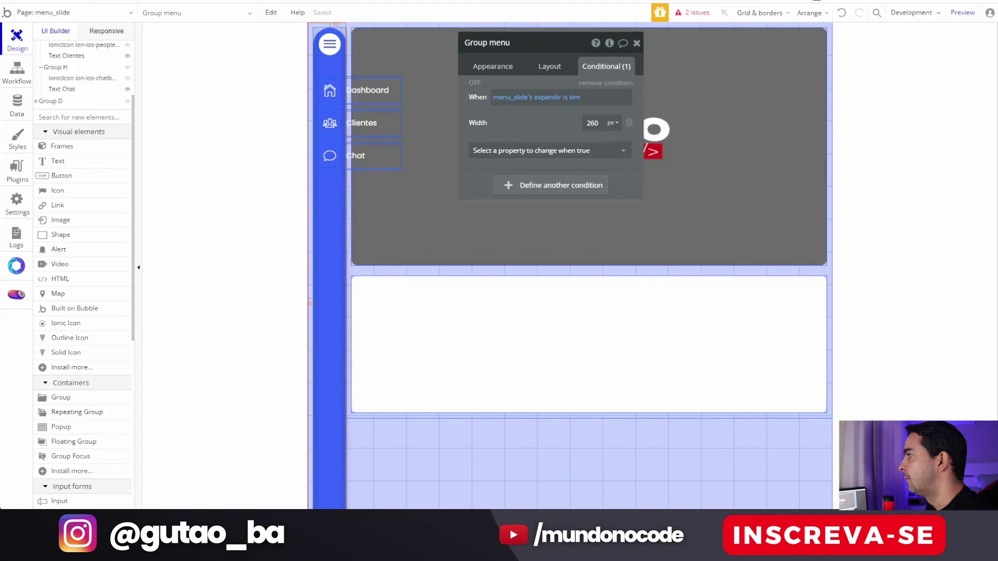
Inspect Group menu's appearance, condition and layout settings, including its width transition duration and easing.
left_click(499, 66)
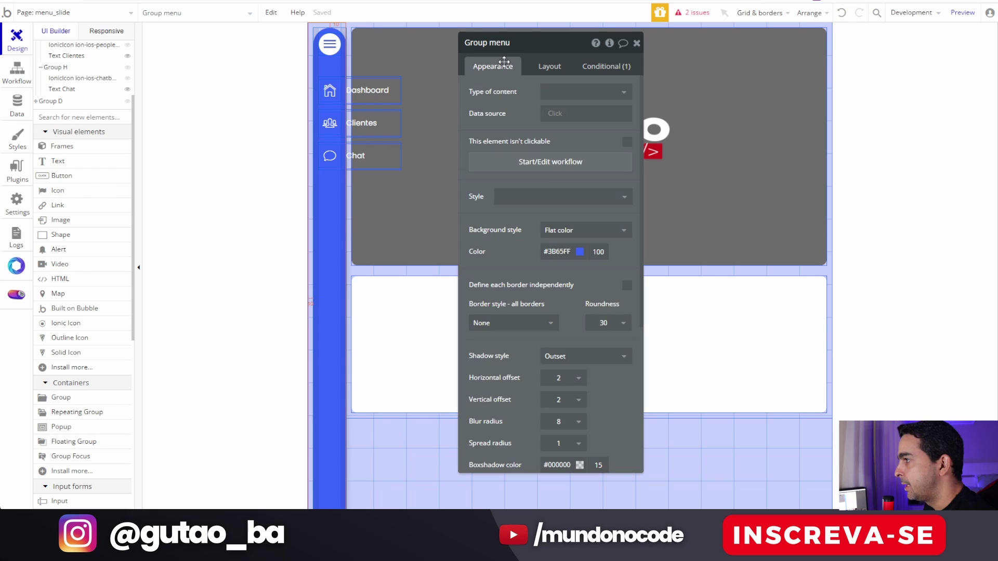
scroll(531, 205, "down", 5)
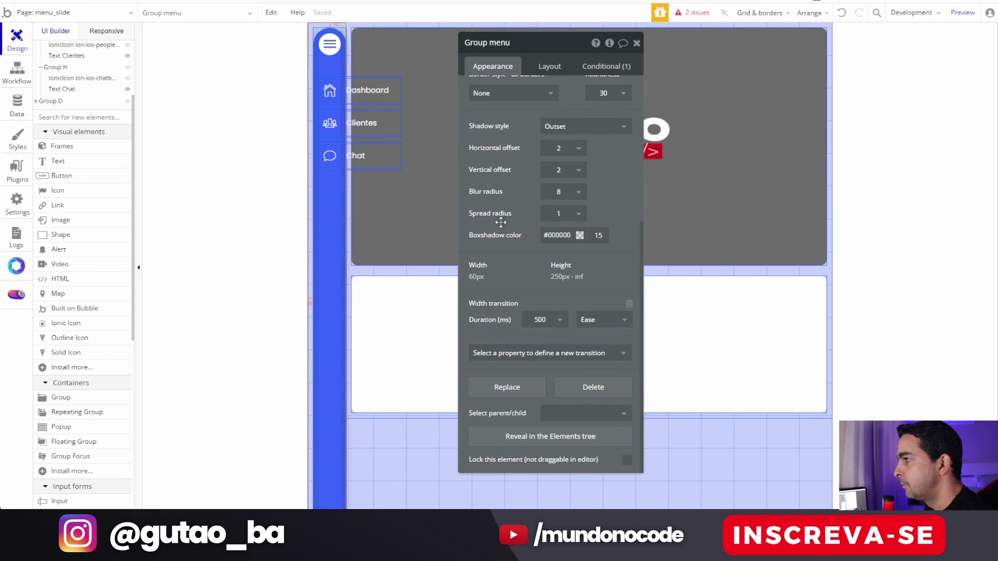
scroll(535, 283, "up", 5)
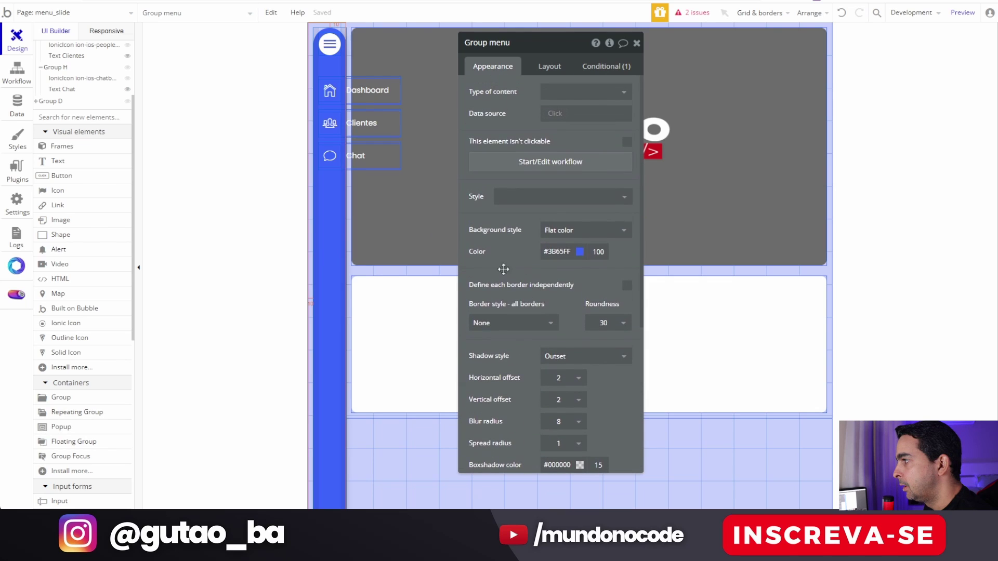
left_click(600, 66)
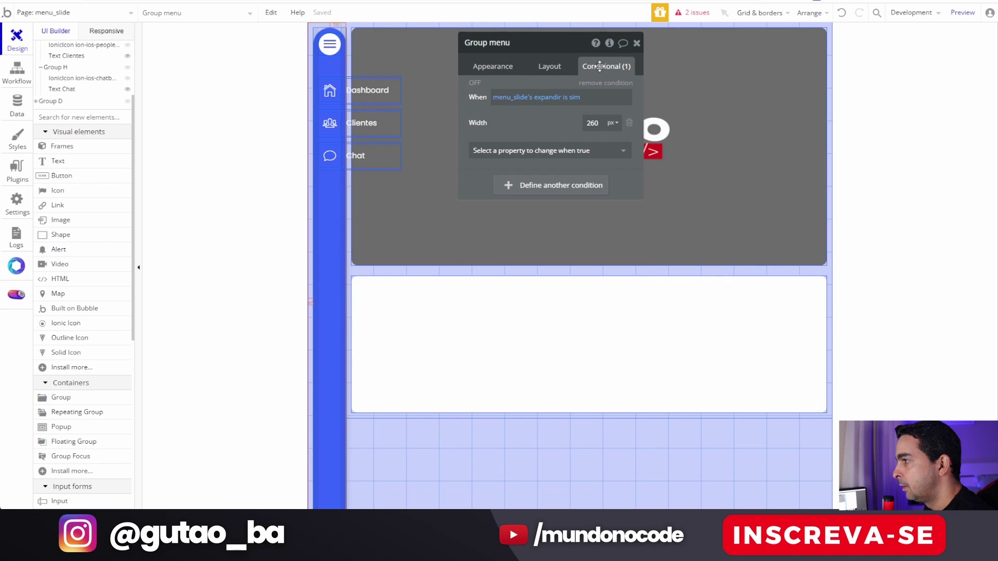
left_click(548, 71)
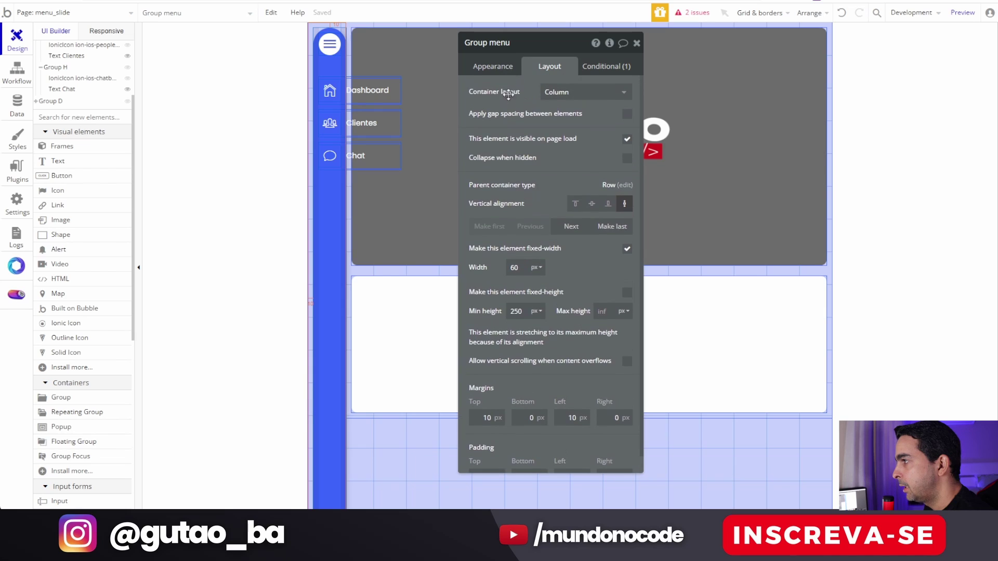
left_click(498, 71)
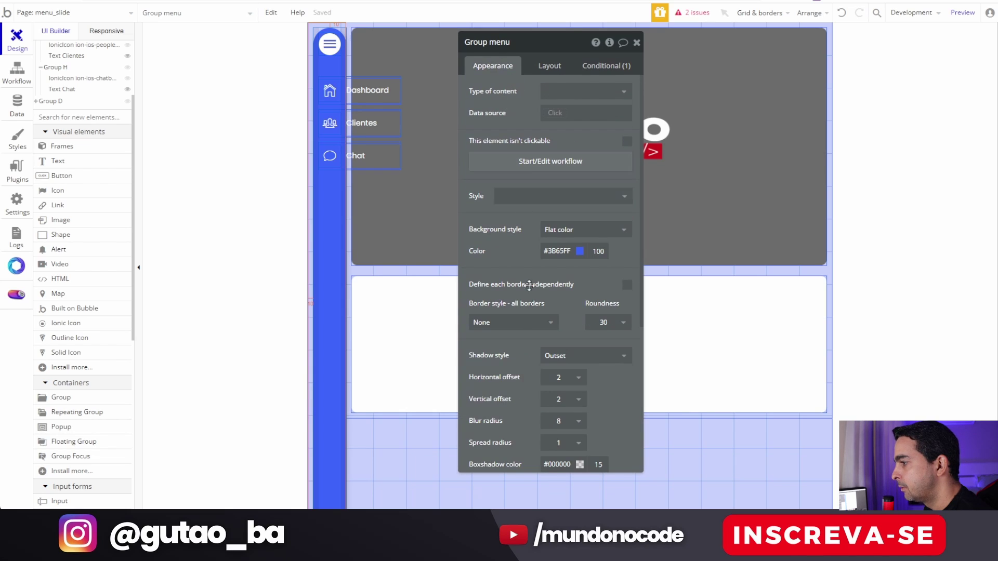
scroll(517, 328, "down", 5)
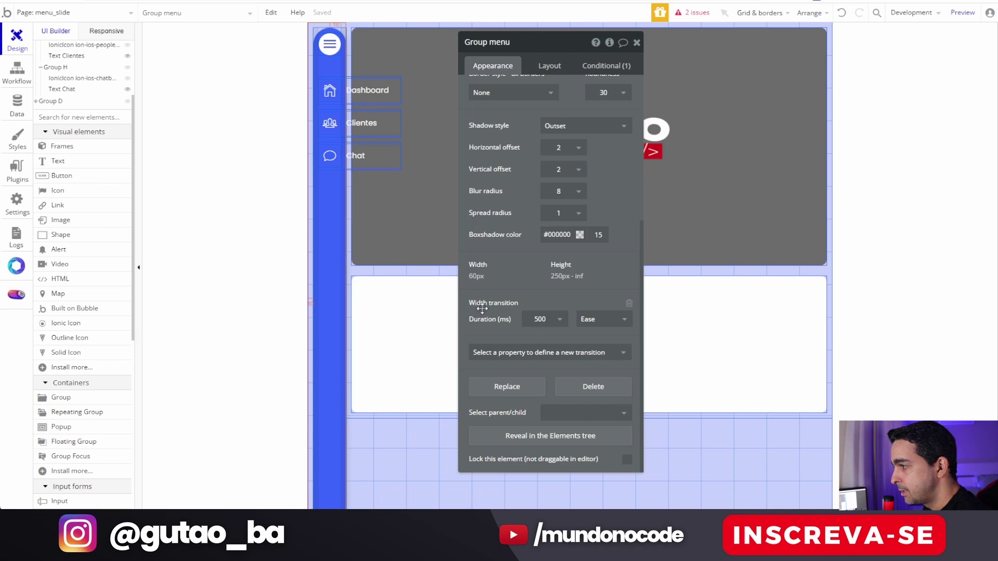
Browse the properties available for defining a new transition on Group menu, and close the list without choosing one.
left_click(512, 352)
scroll(525, 410, "down", 4)
scroll(529, 420, "down", 5)
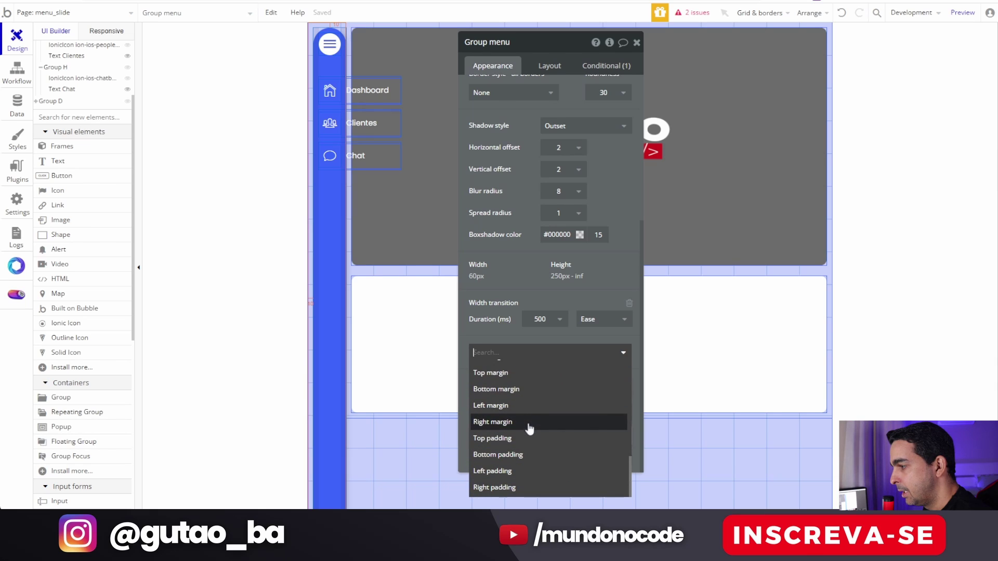
scroll(519, 457, "up", 8)
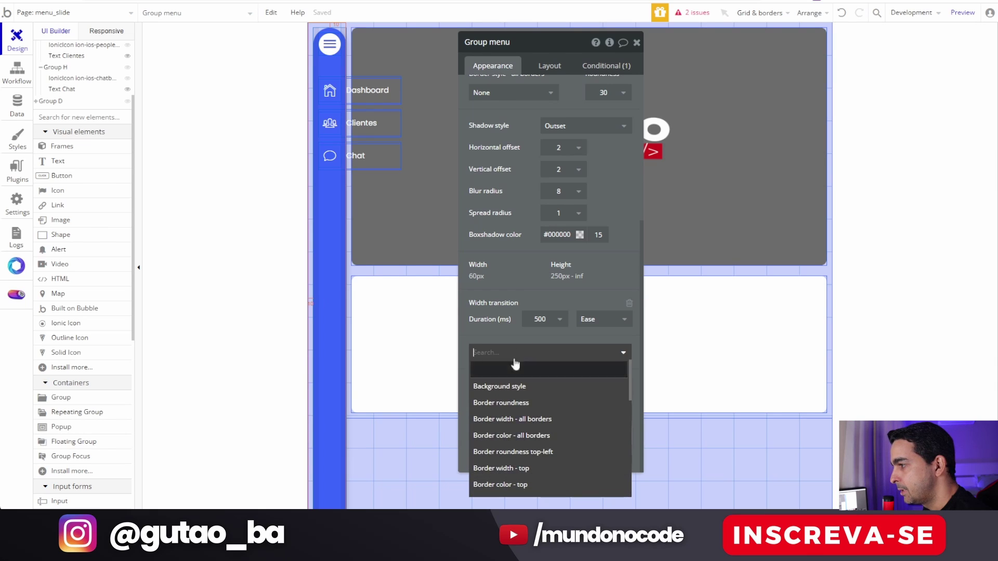
left_click(511, 292)
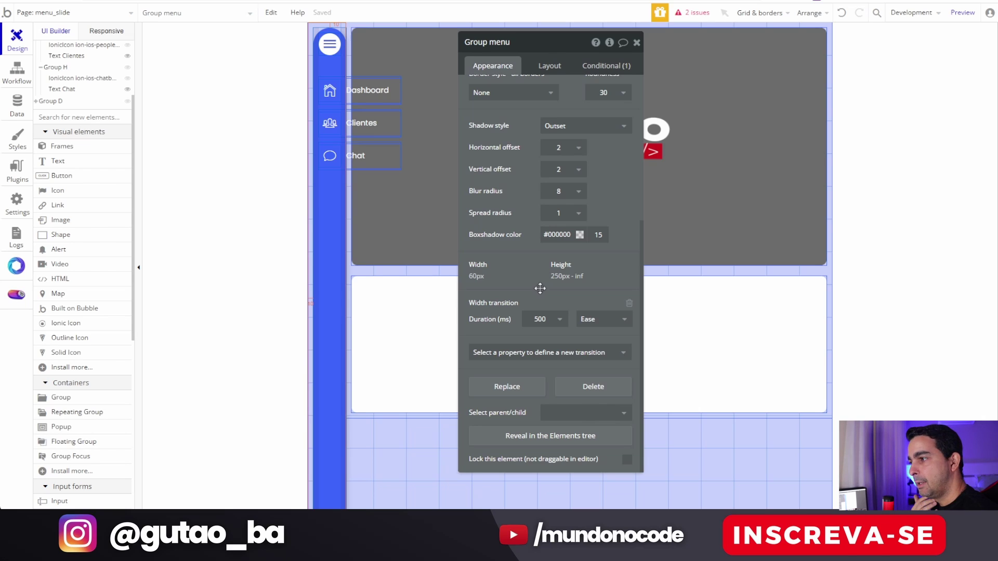
Set Group menu's width transition duration to 1000 ms, test the menu's expansion in the reloaded page preview, and return to the design.
left_click(545, 319)
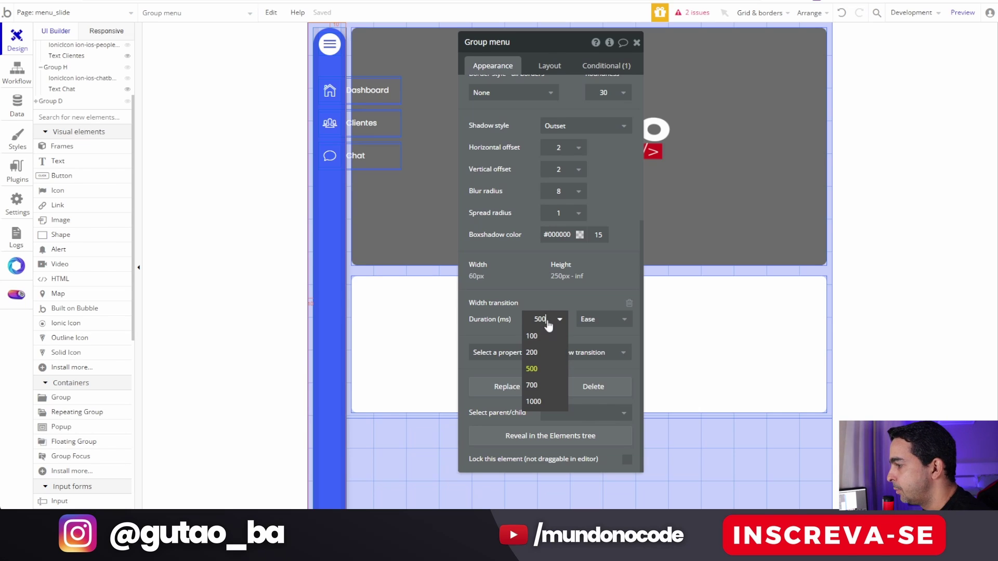
left_click(543, 401)
key("ctrl+Tab")
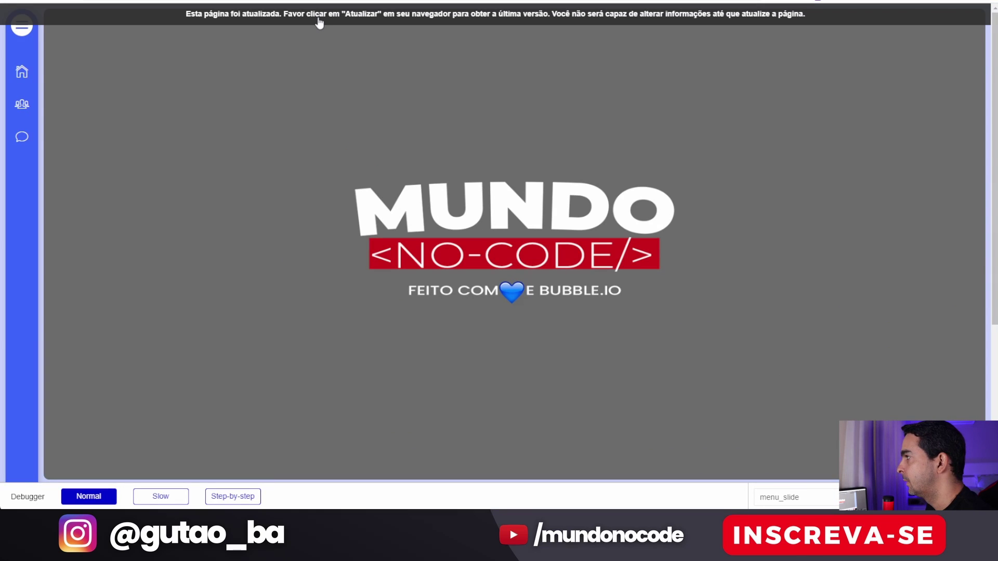
left_click(319, 23)
left_click(30, 24)
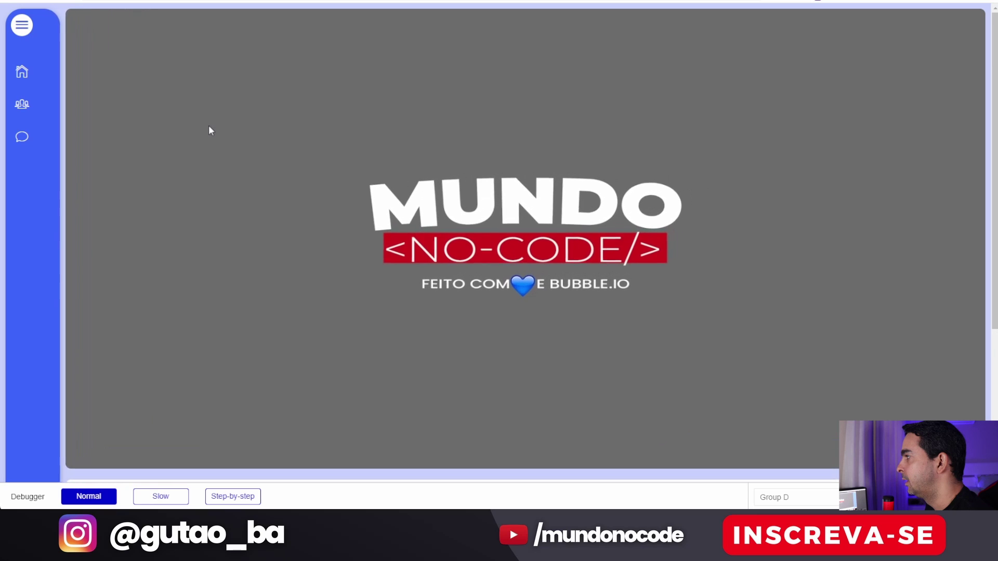
left_click(21, 27)
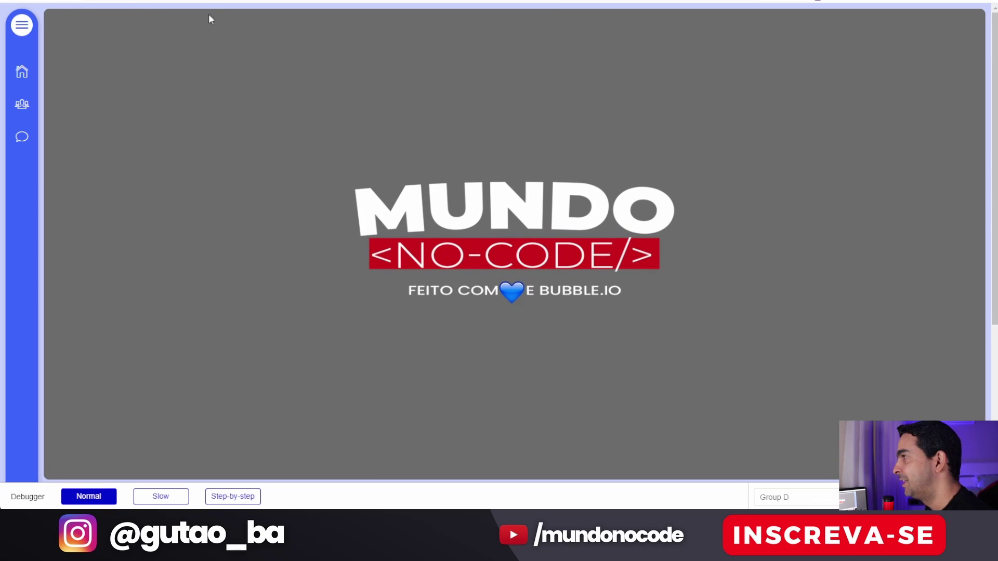
key("alt+Tab")
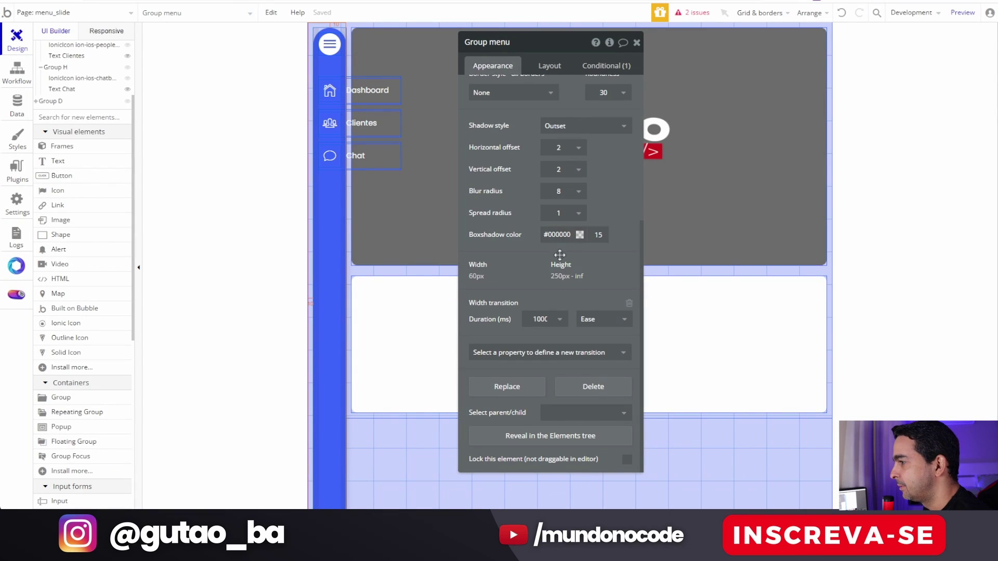
Choose a different width transition duration for Group menu, check its layout settings, and close its properties.
left_click(548, 319)
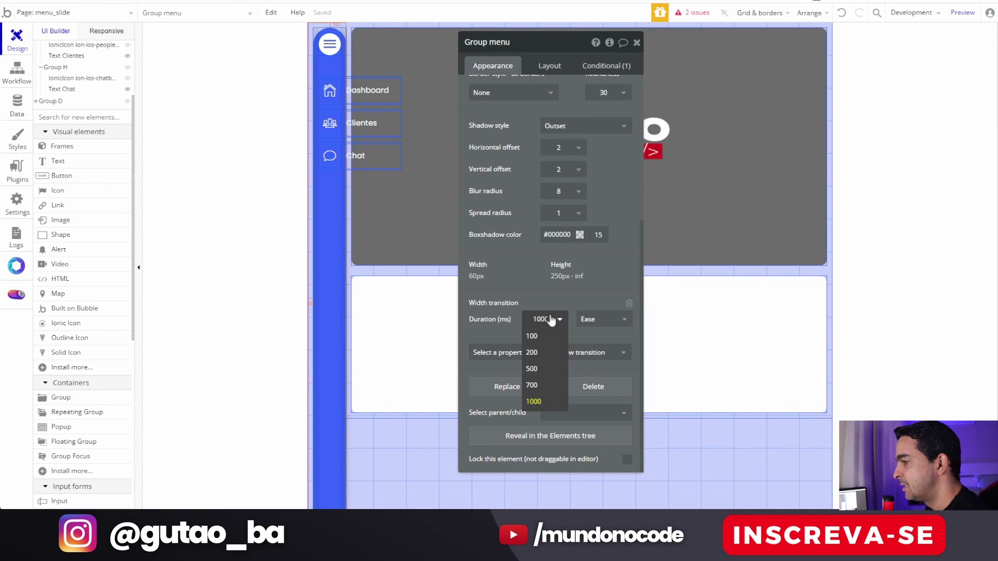
left_click(550, 392)
left_click(526, 276)
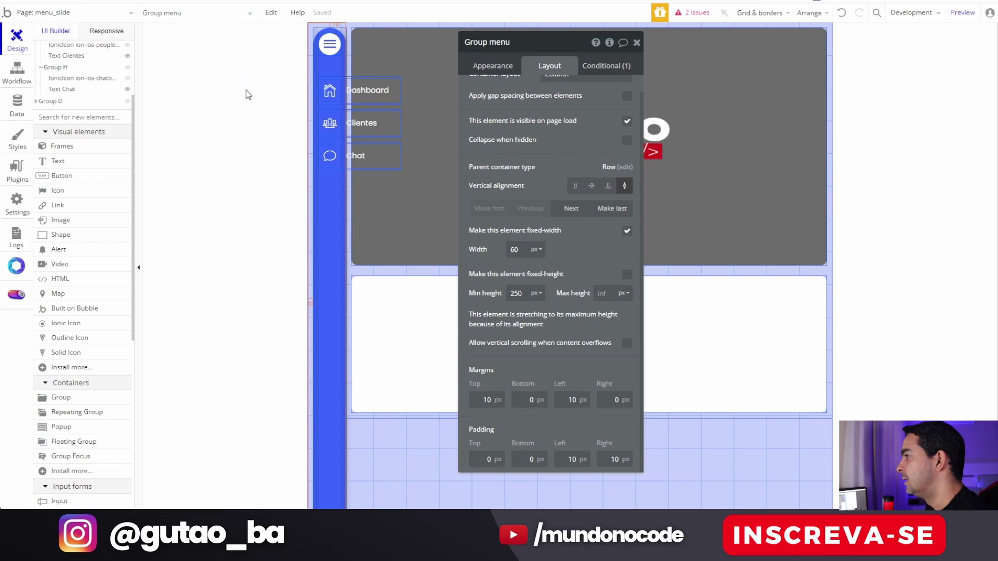
left_click(245, 90)
left_click(636, 43)
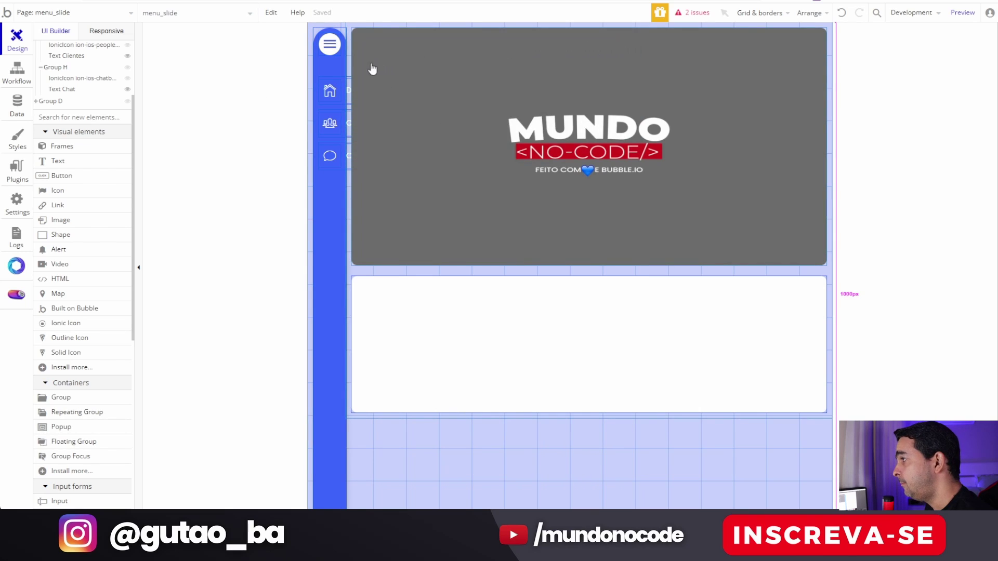
Inspect the layout settings of Group menu and of Group F, which holds the Dashboard item.
double_click(337, 77)
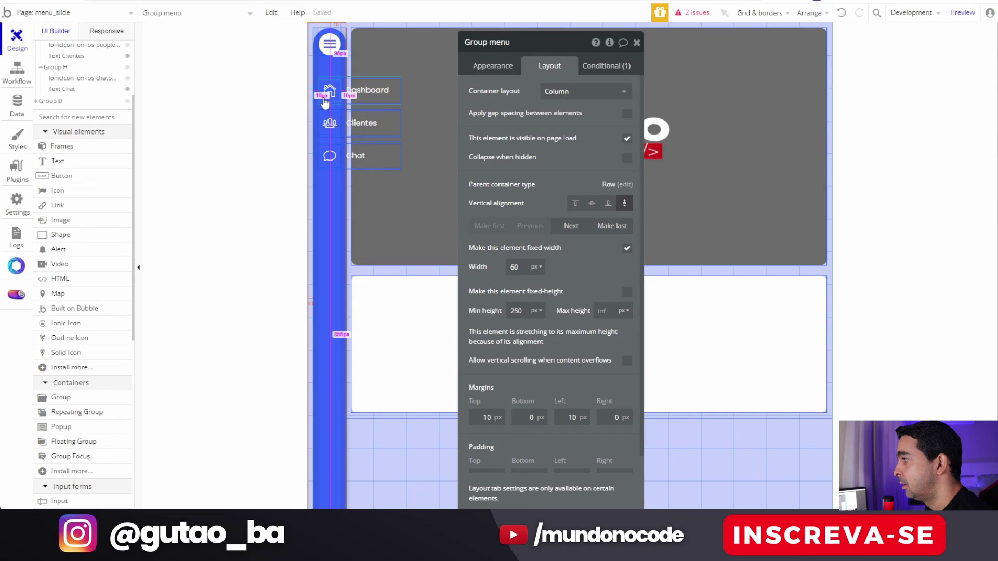
left_click(343, 79)
left_click(344, 79)
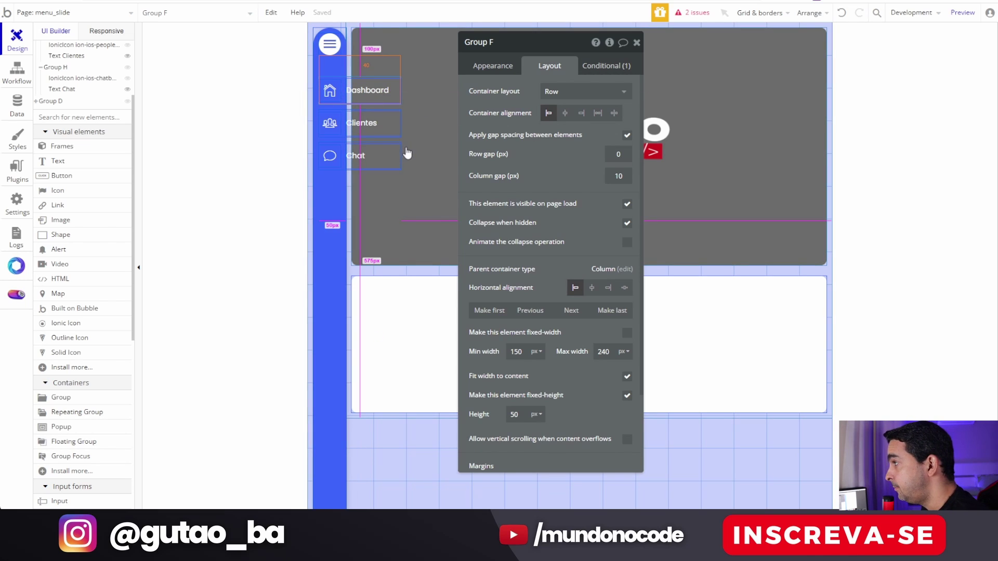
Inspect Text Dashboard's page-load visibility, its condition based on the expandir state, and its appearance settings.
left_click(366, 90)
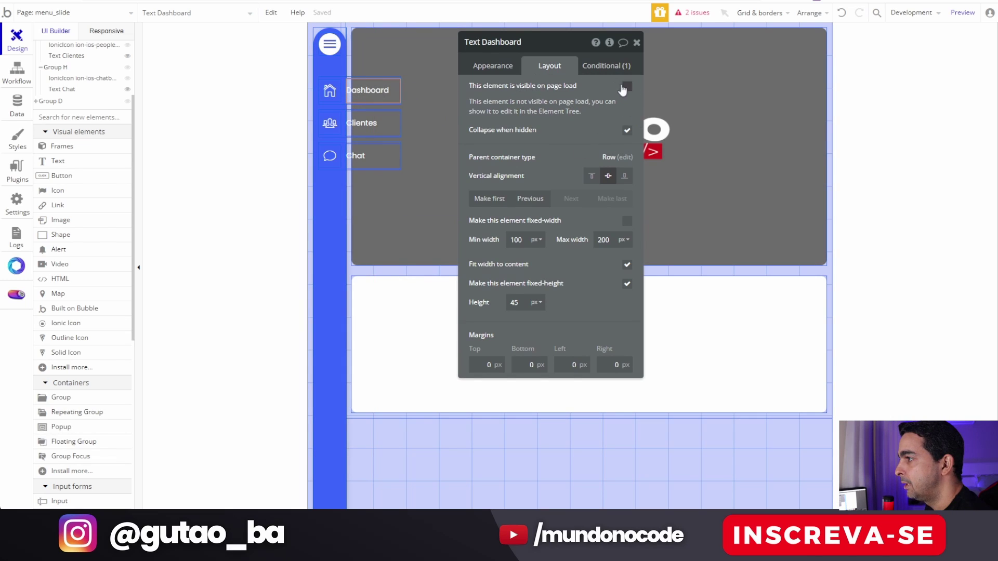
left_click(600, 65)
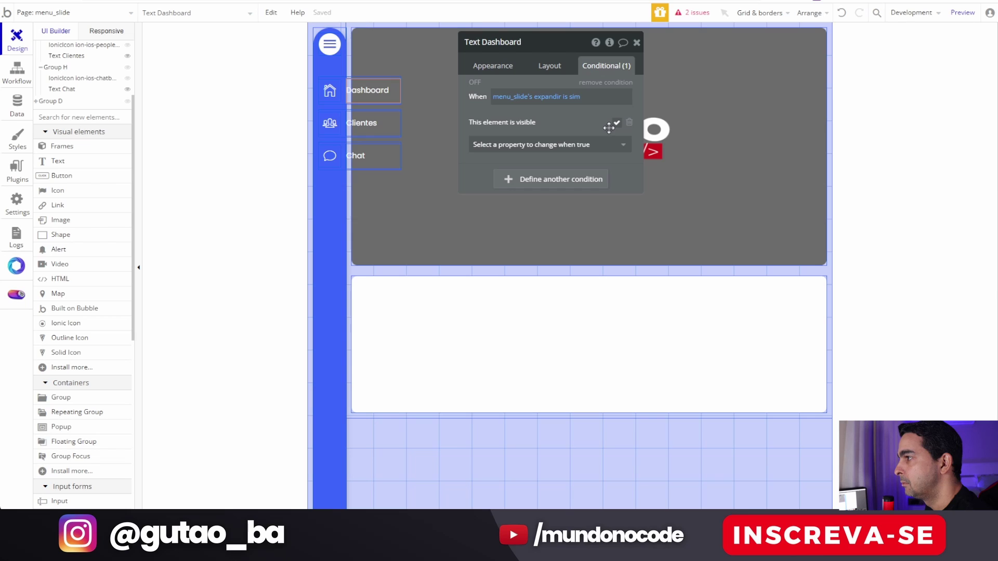
left_click(511, 68)
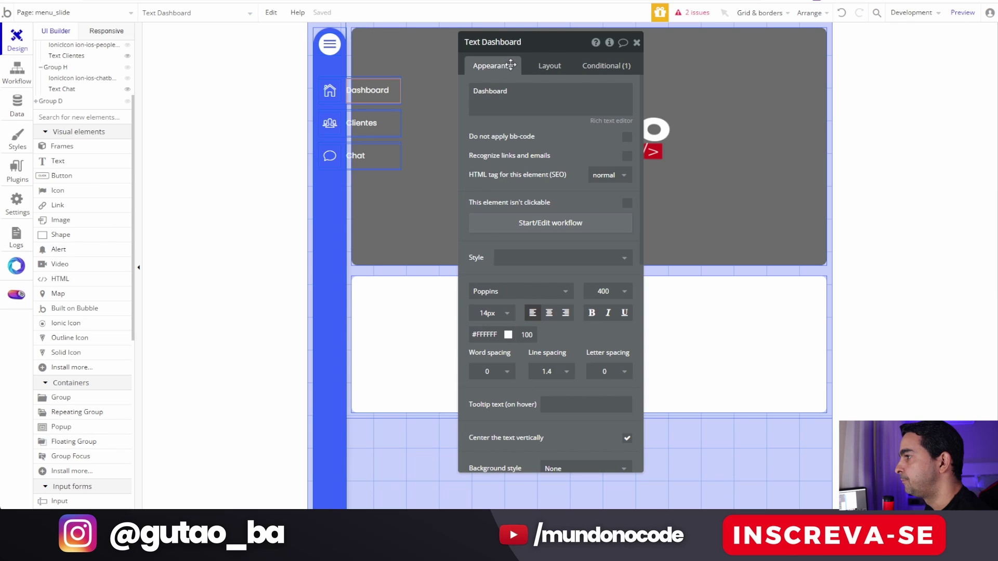
Delete the Clientes and Chat item groups from the side menu, keeping only the Dashboard item.
left_click(345, 110)
key("Delete")
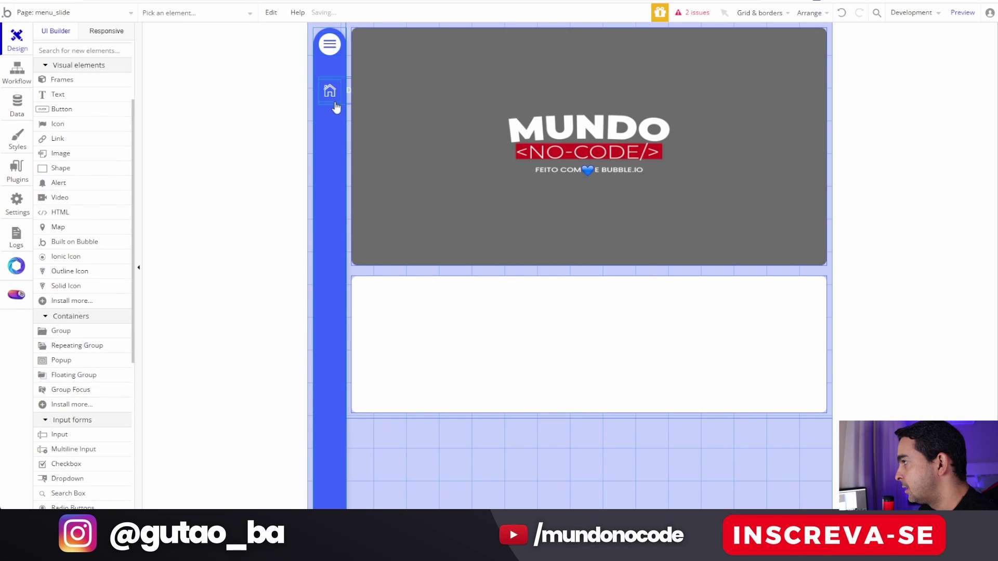
Copy Group F's condition for being hovered while expandir is sim, and paste it into Text Dashboard's conditions.
left_click(334, 102)
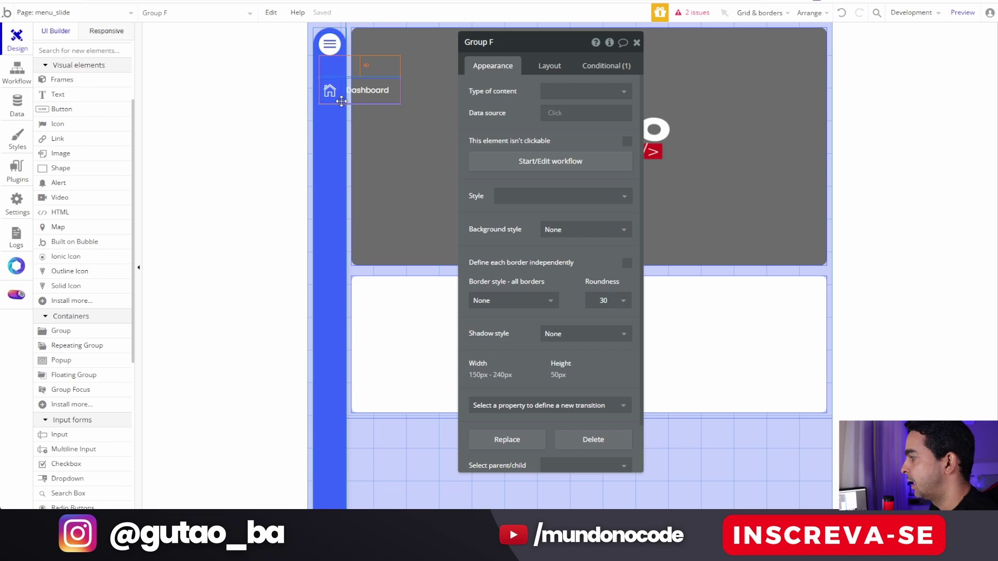
left_click(602, 66)
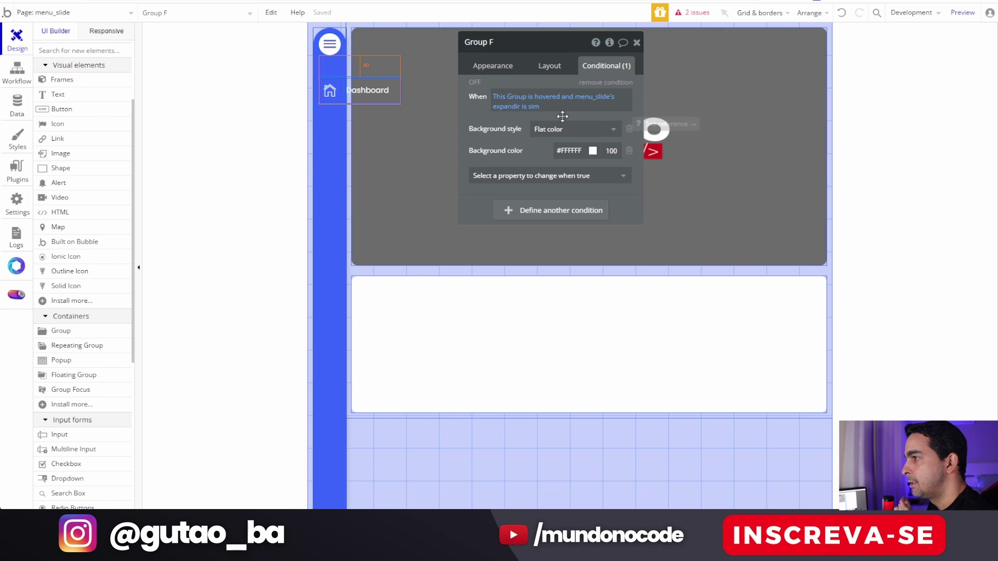
left_click(372, 93)
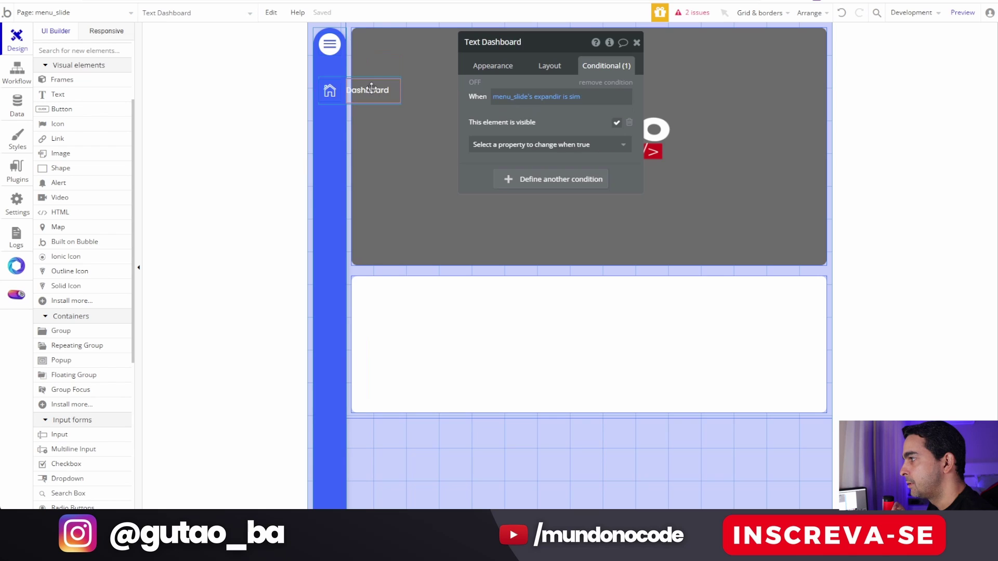
right_click(485, 174)
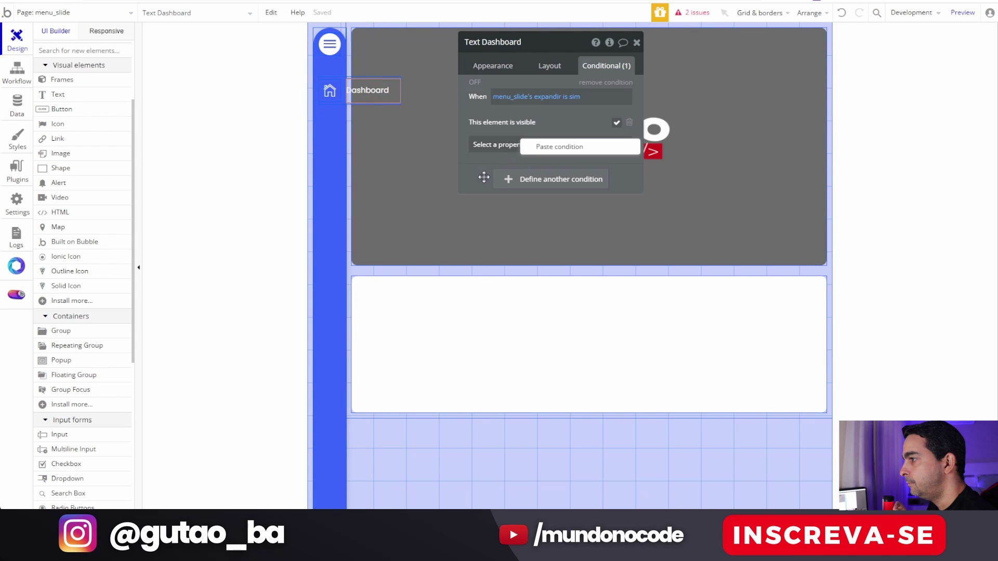
left_click(565, 148)
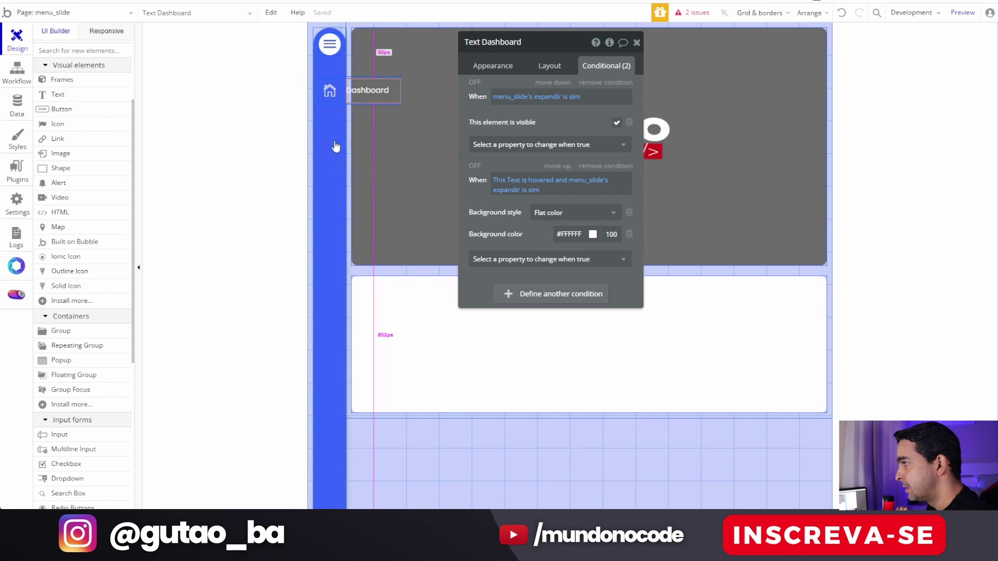
Inspect the home icon's hover condition for when expandir is empty, reload the page preview, and return to the design.
left_click(330, 94)
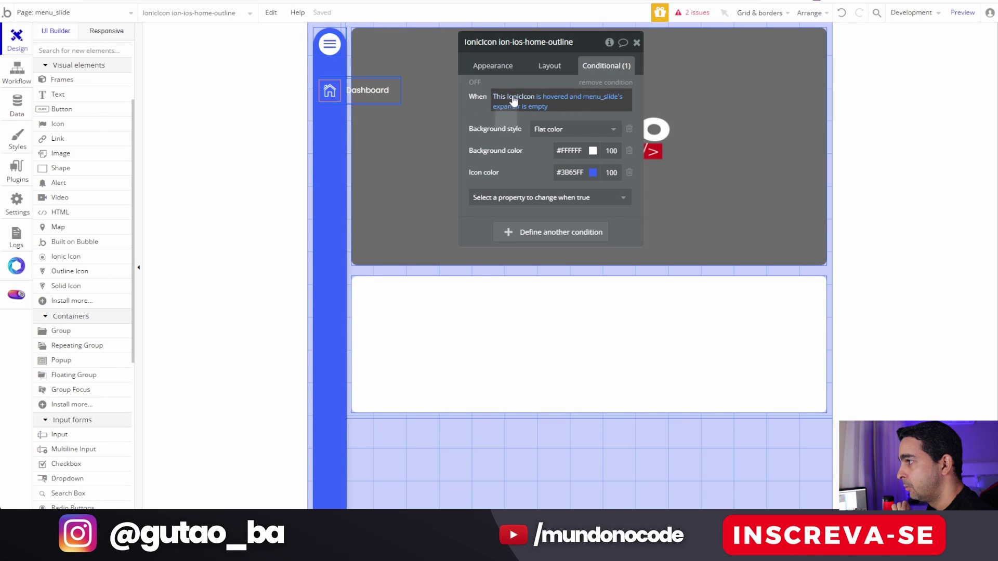
mouse_move(607, 102)
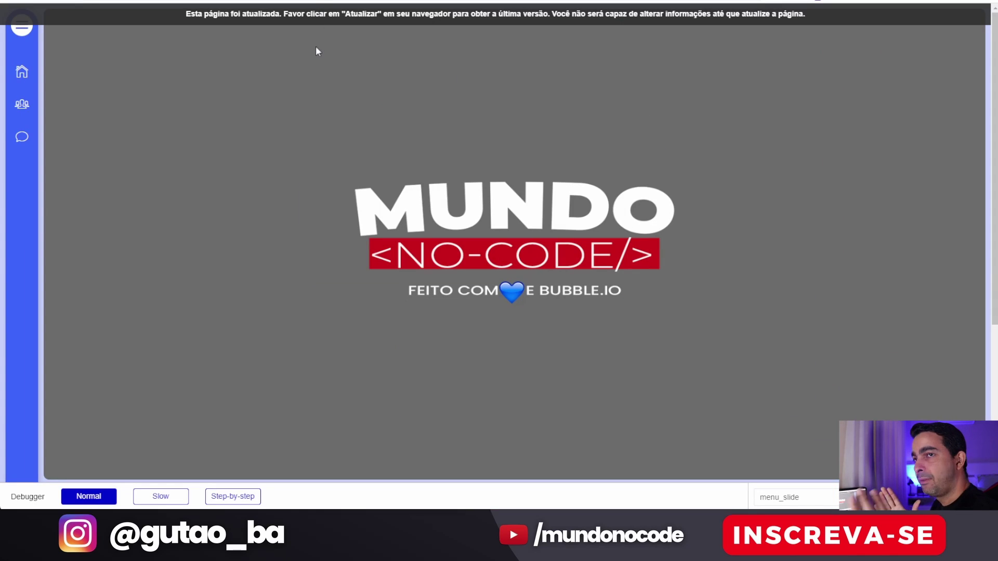
key("F5")
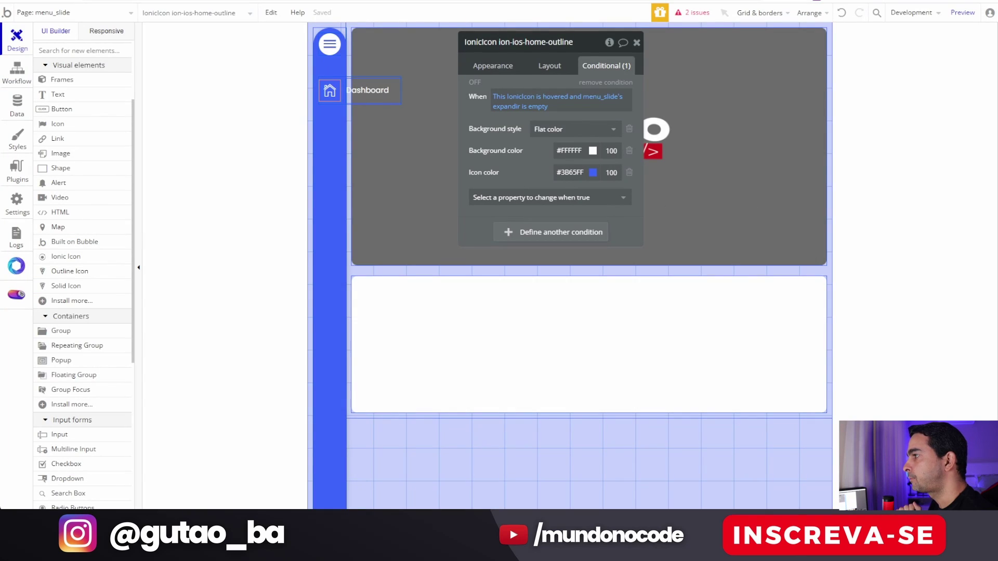
Browse the properties that Text Dashboard's hover condition can change, and close the list without choosing one.
left_click(367, 91)
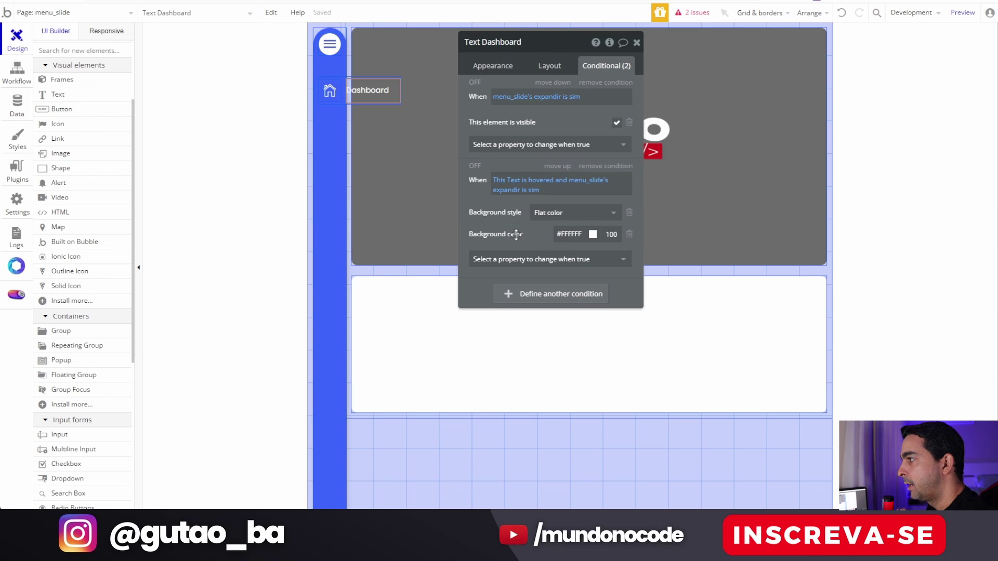
left_click(530, 260)
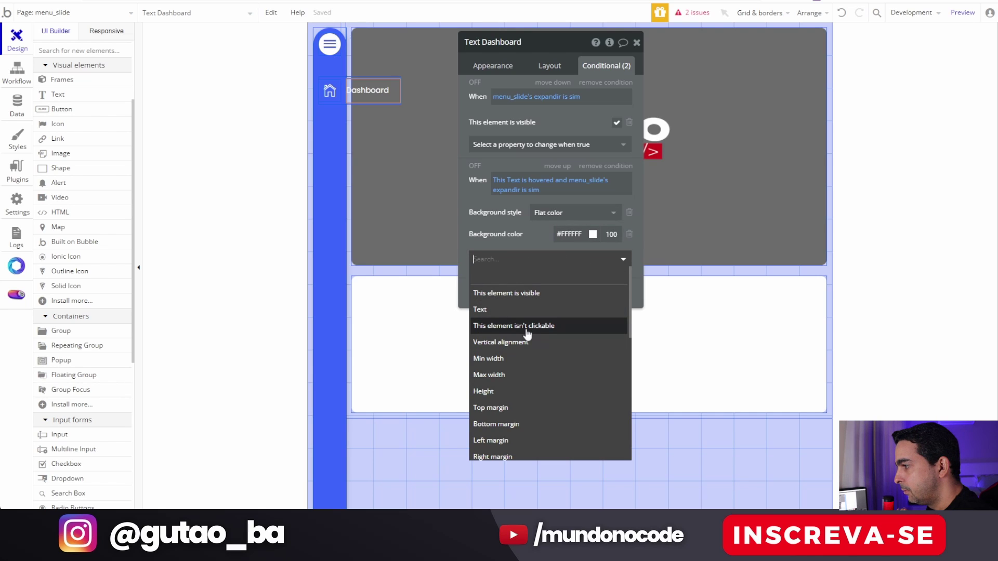
left_click(494, 167)
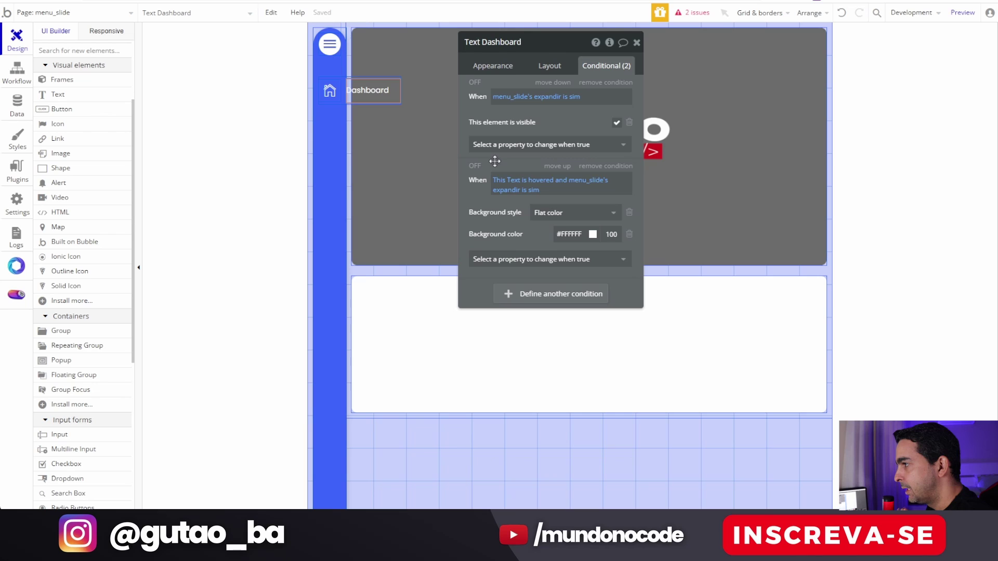
Remove Text Dashboard's hover condition, check Group F's condition, and paste the copied hover condition into Text Dashboard again.
left_click(623, 169)
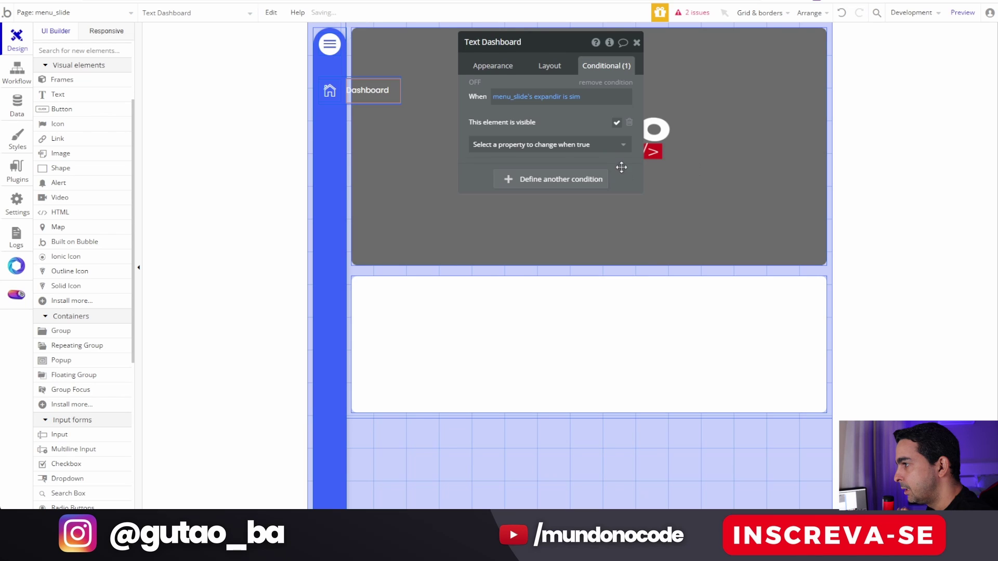
left_click(346, 78)
right_click(538, 190)
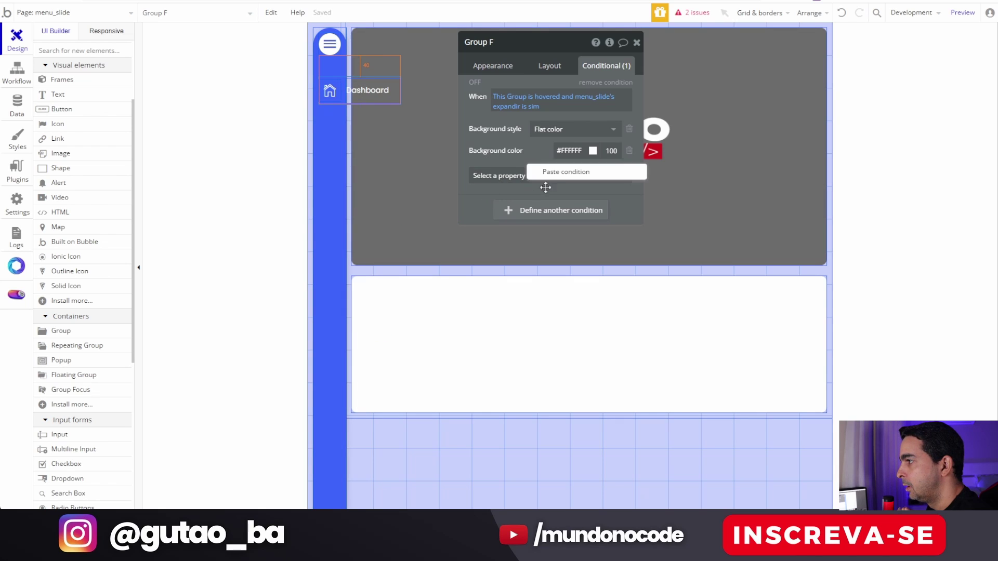
left_click(505, 131)
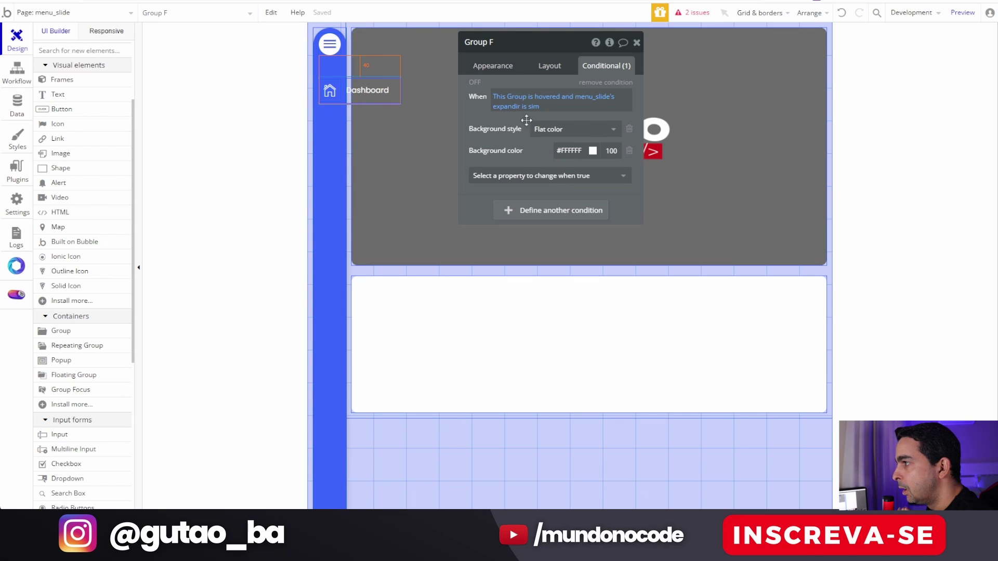
mouse_move(603, 101)
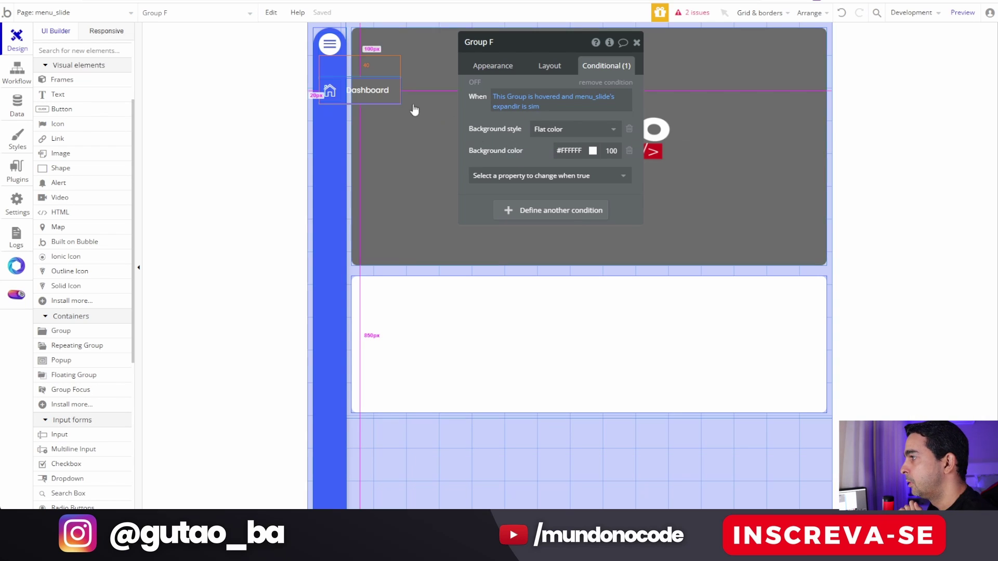
left_click(378, 98)
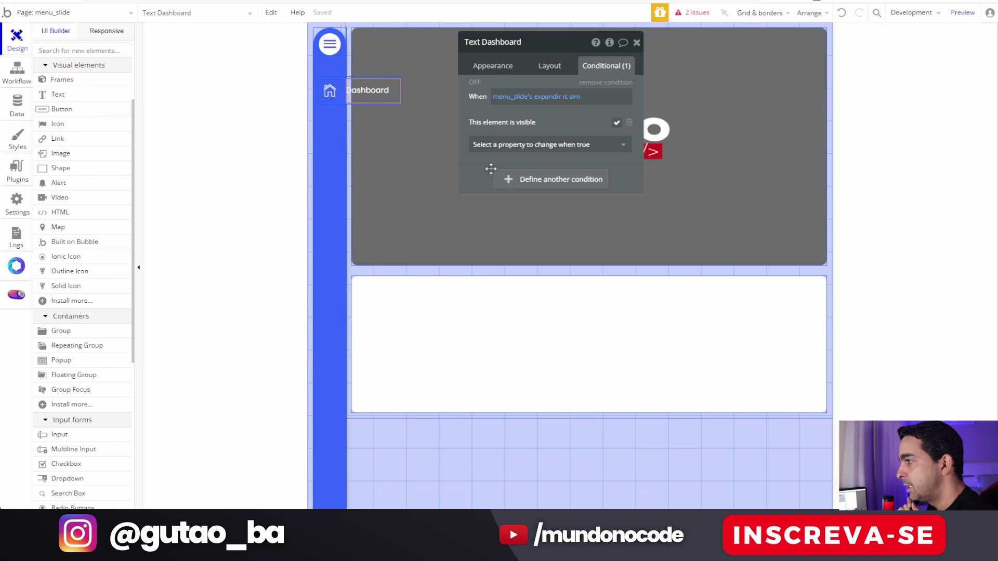
right_click(524, 146)
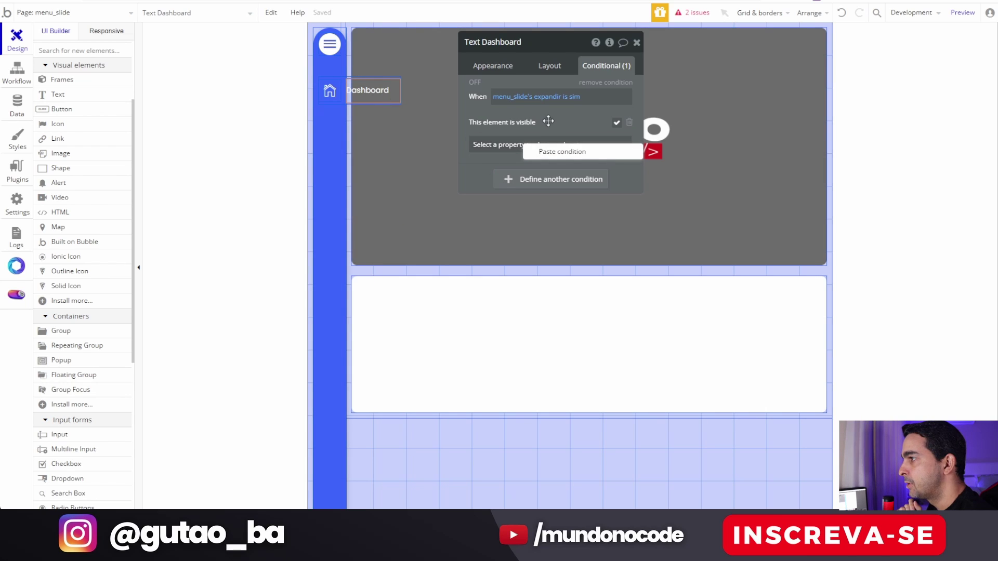
left_click(552, 156)
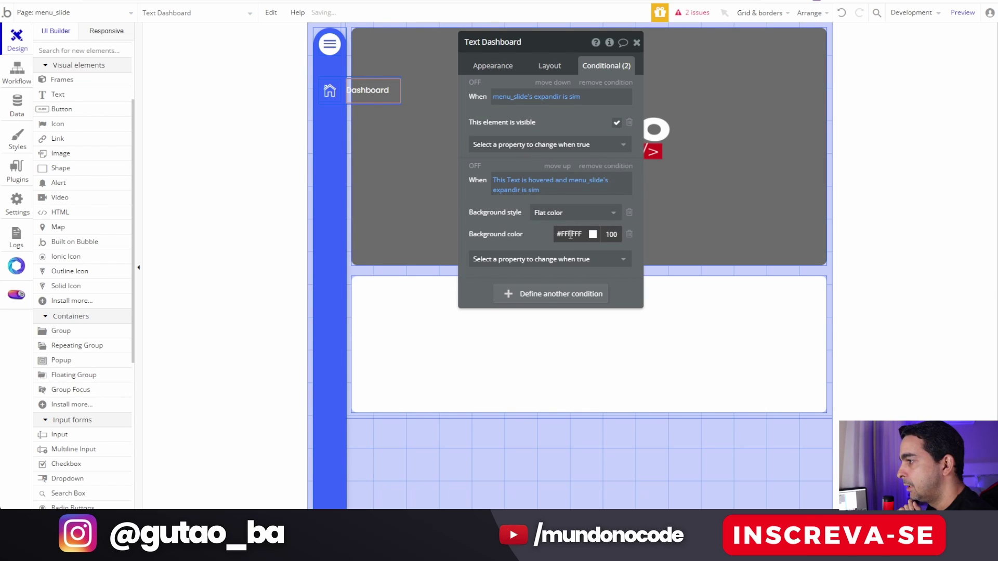
In Text Dashboard's hover condition, replace the background properties with a Font color of #3B65FF.
left_click(628, 212)
left_click(570, 221)
scroll(539, 314, "down", 3)
scroll(528, 365, "down", 2)
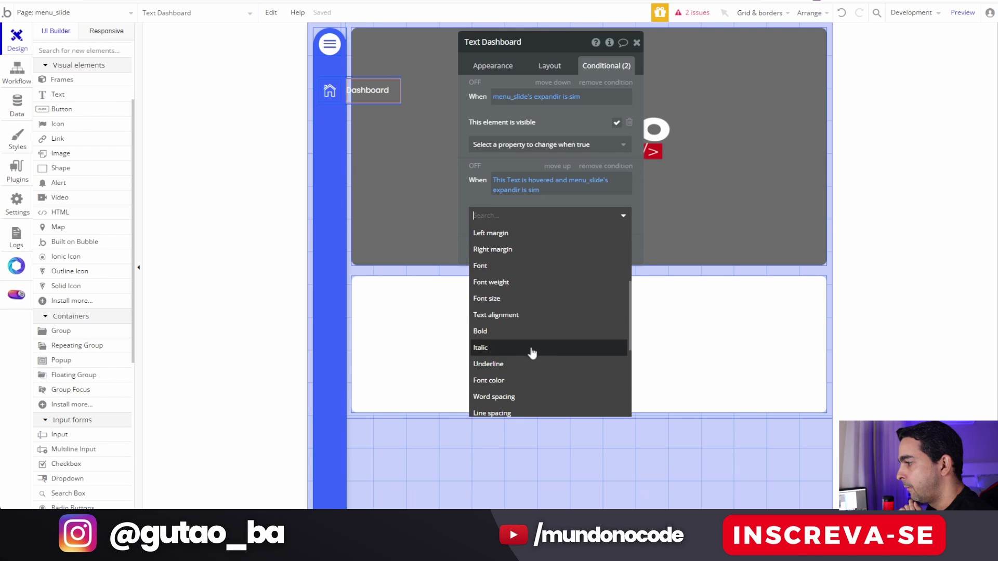
left_click(530, 379)
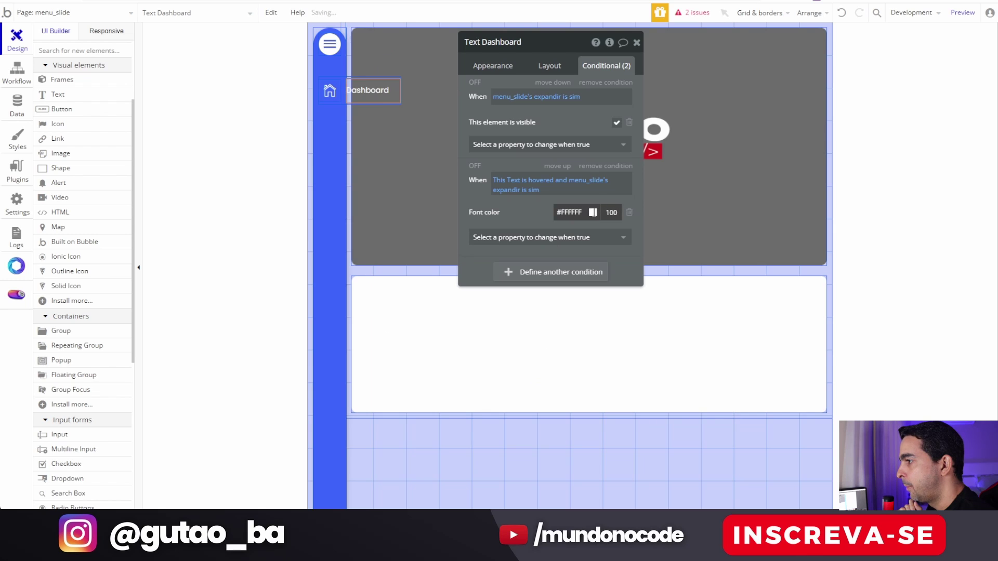
left_click(572, 212)
double_click(575, 213)
type("3B65FF")
left_click(510, 212)
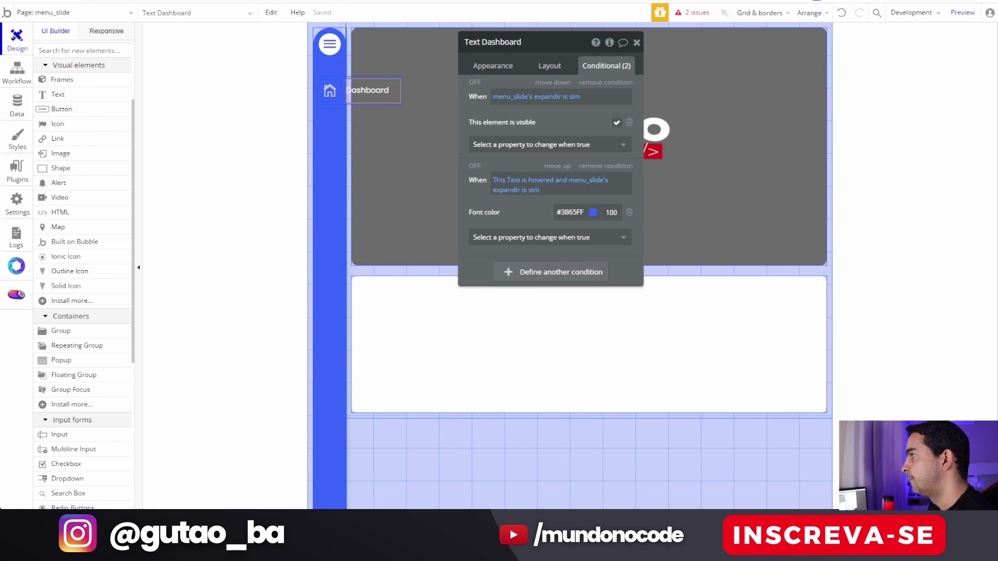
Reload the page preview, expand the menu to check the Dashboard item's hover styling, and return to the design.
key("ctrl+Tab")
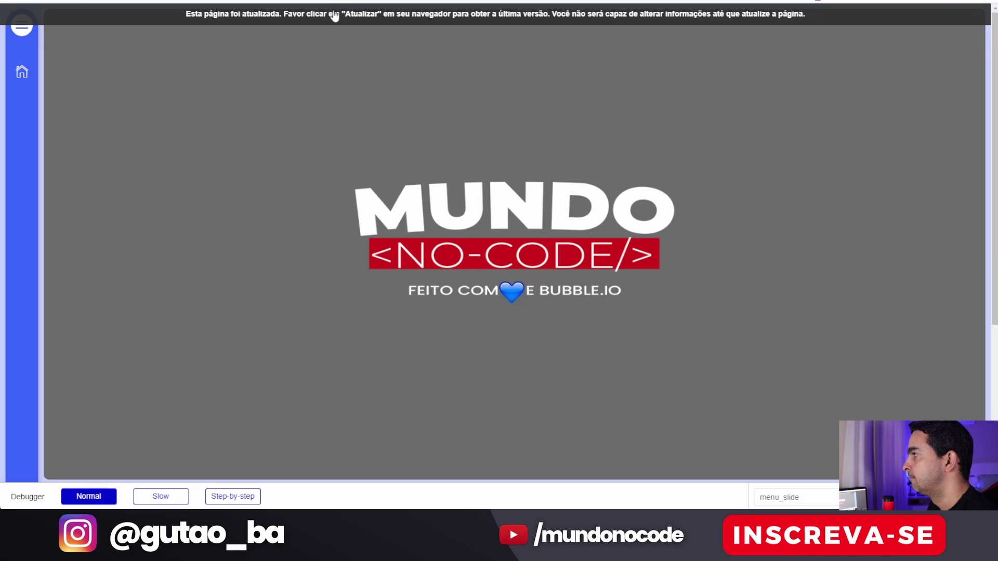
left_click(334, 16)
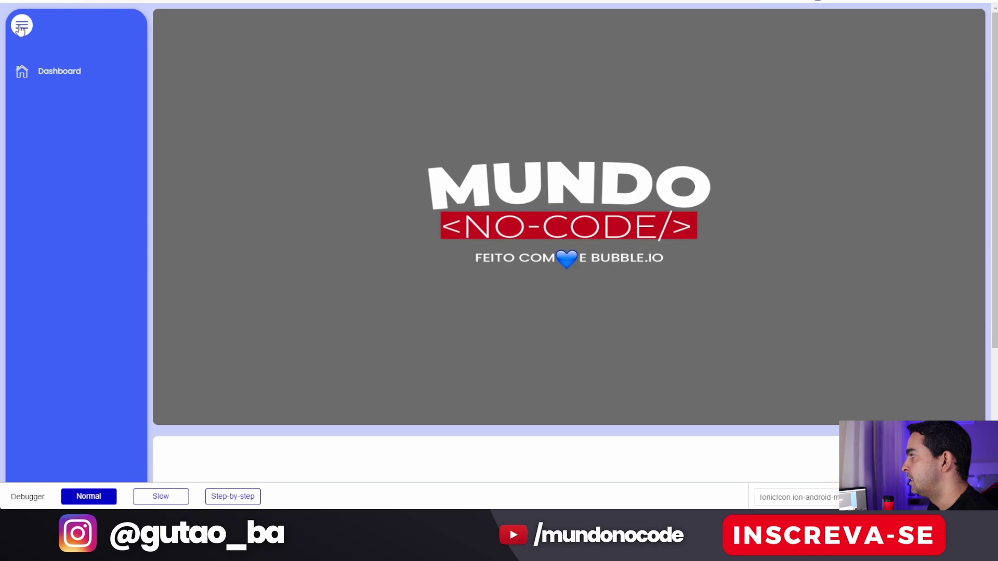
left_click(73, 80)
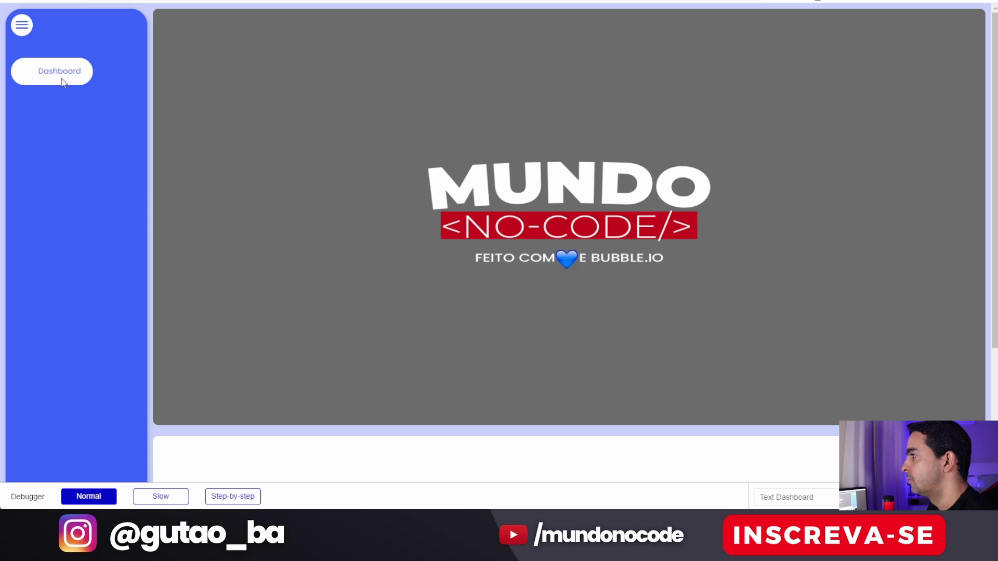
key("ctrl+Tab")
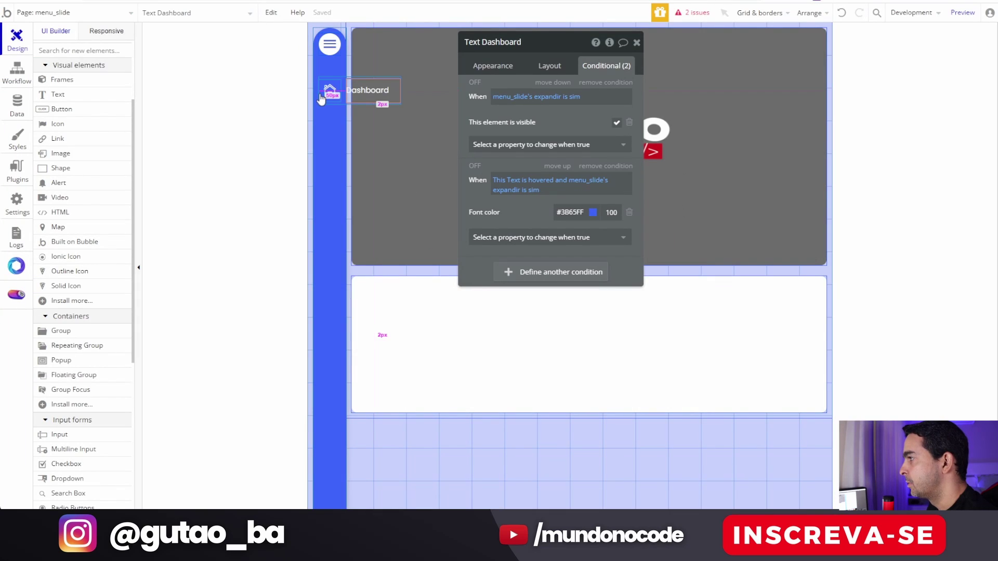
Paste the copied hover condition into the home icon's conditions and rename Group F as Group dashboard.
right_click(477, 232)
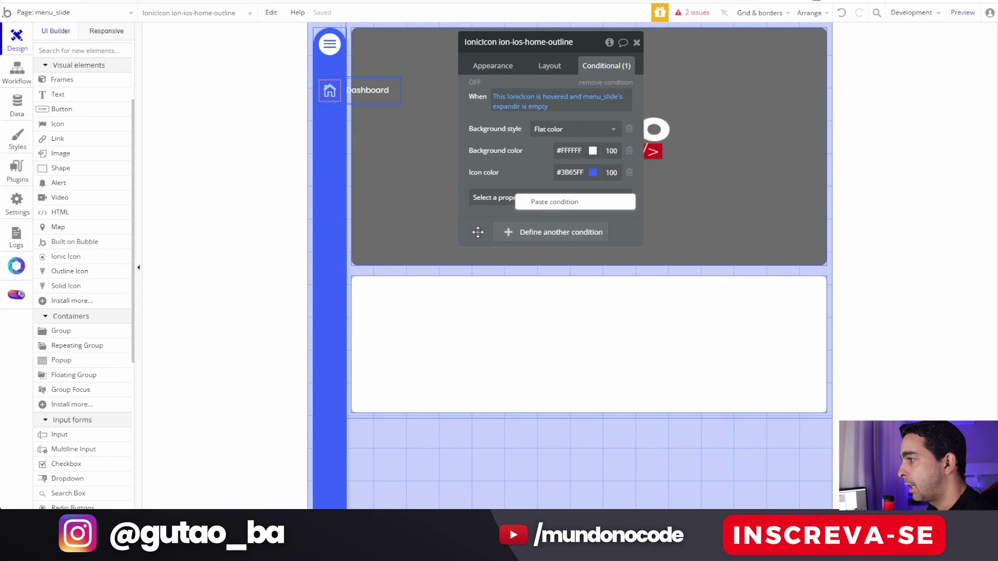
left_click(564, 203)
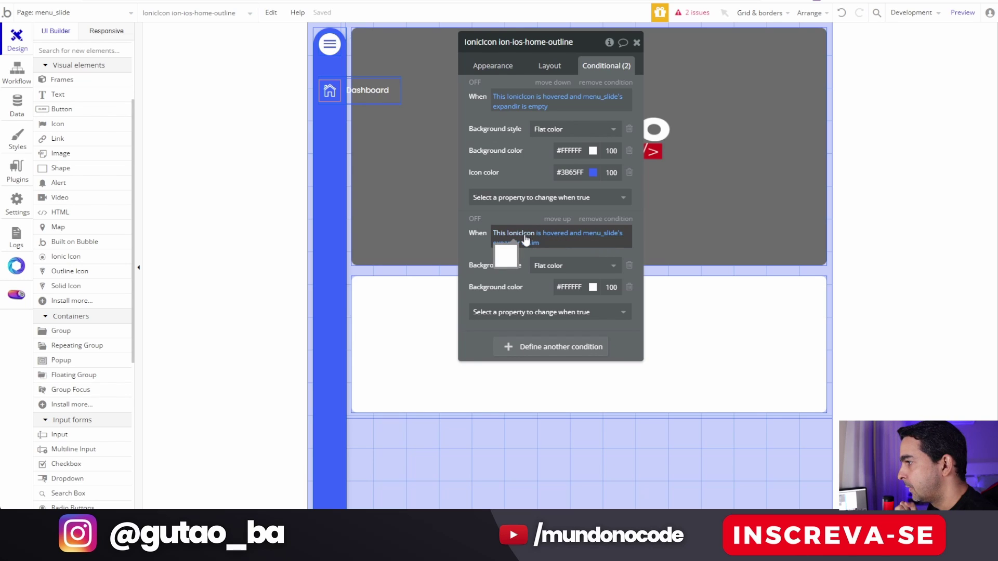
left_click(374, 77)
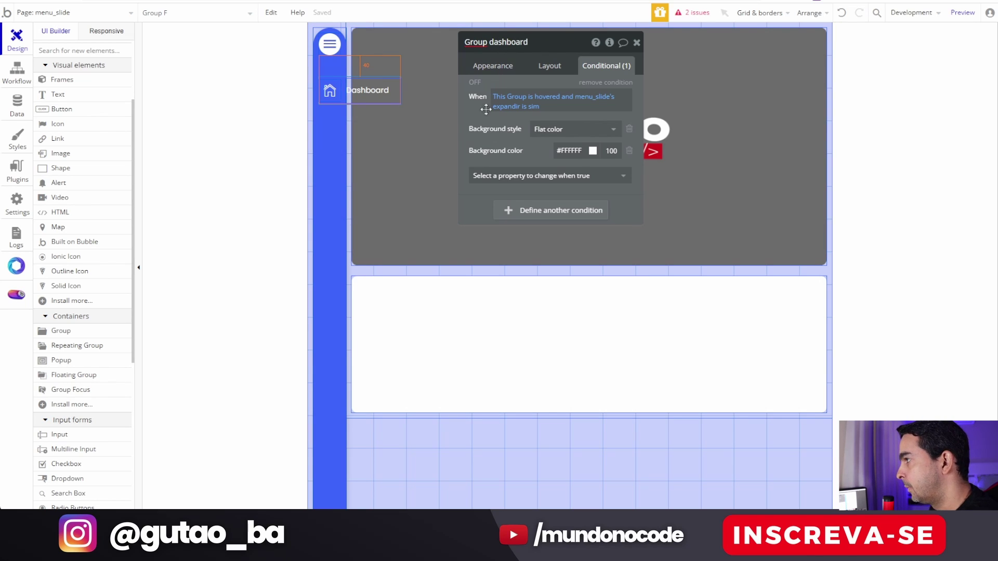
Make the home icon's expandir is sim condition depend on Group dashboard being hovered, and reload the page preview.
left_click(329, 90)
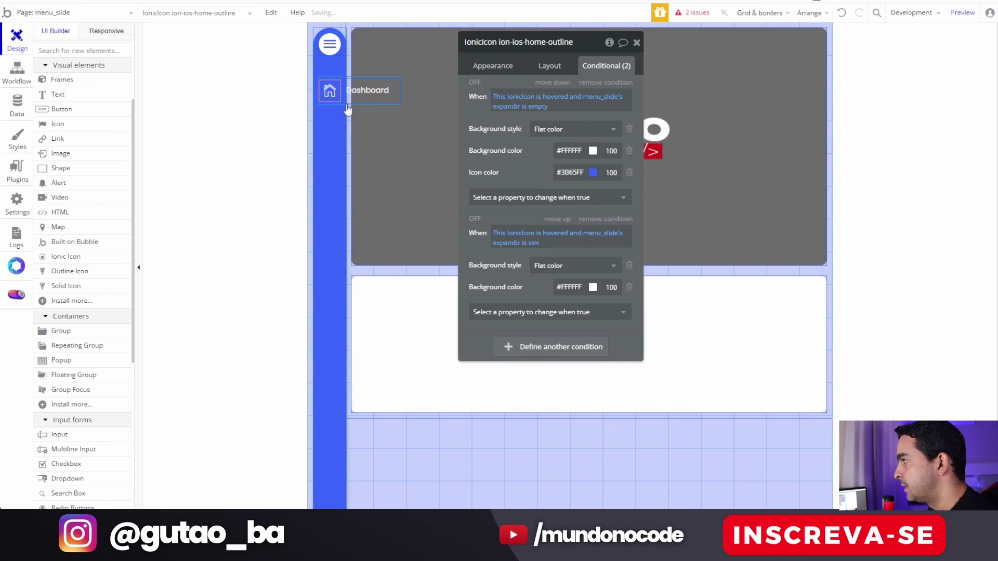
left_click(528, 235)
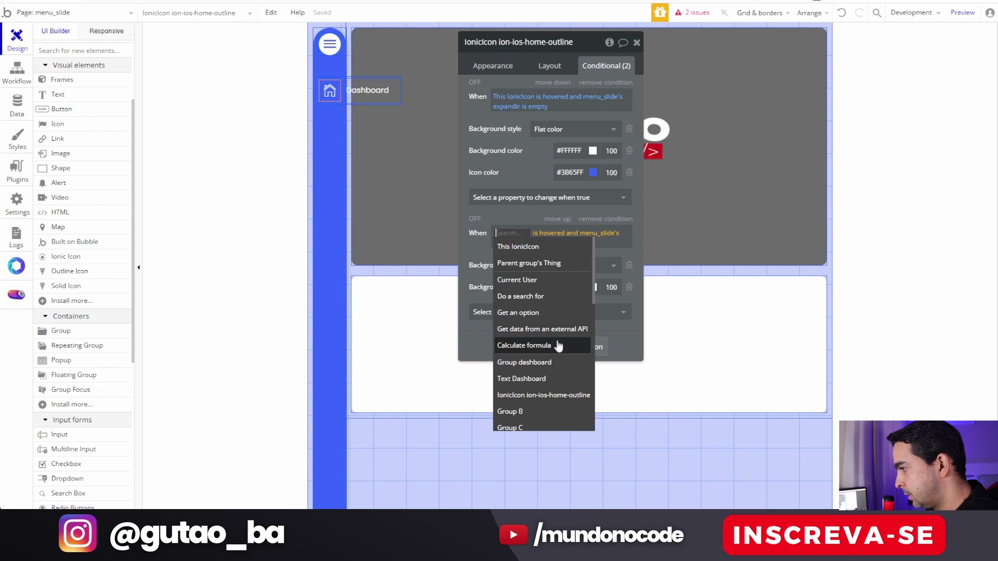
left_click(559, 361)
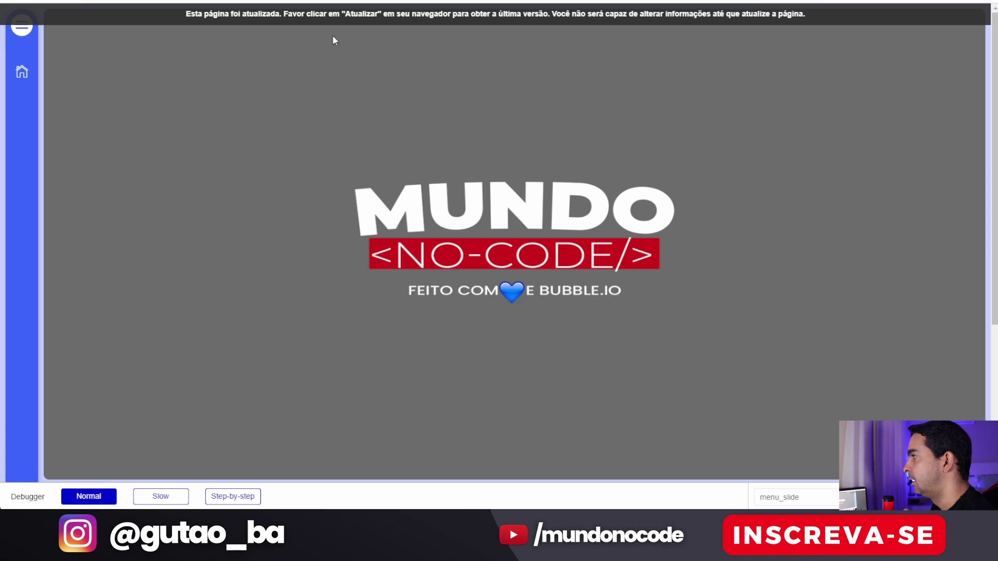
key("F5")
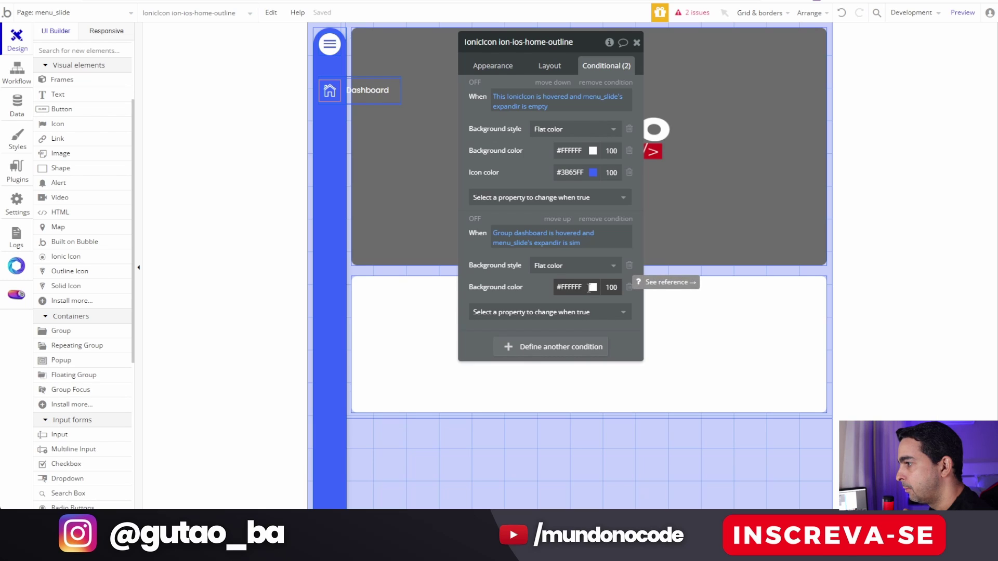
In the home icon's Group dashboard hover condition, replace the background properties with an Icon color of #3B65FF.
left_click(630, 269)
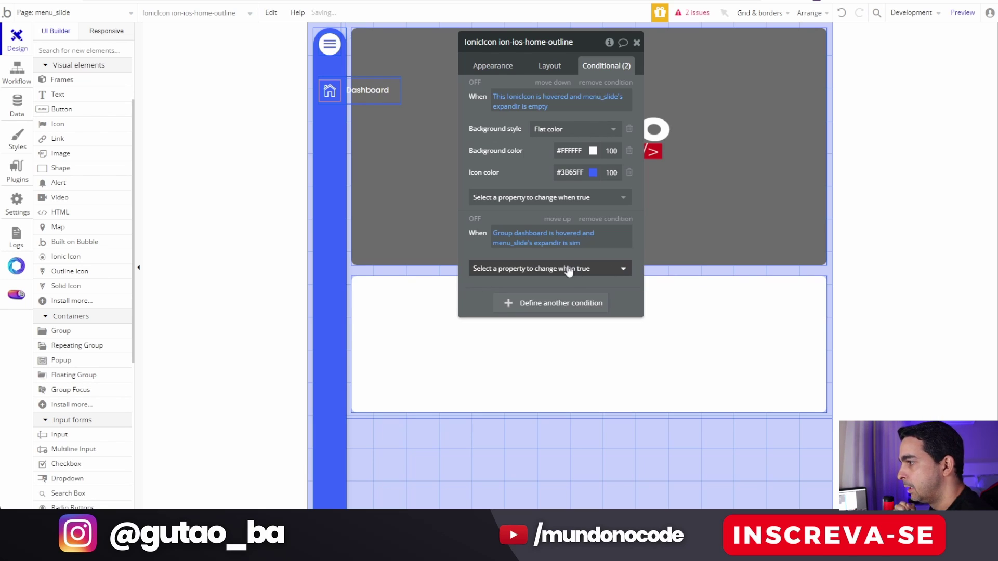
left_click(569, 270)
left_click(530, 341)
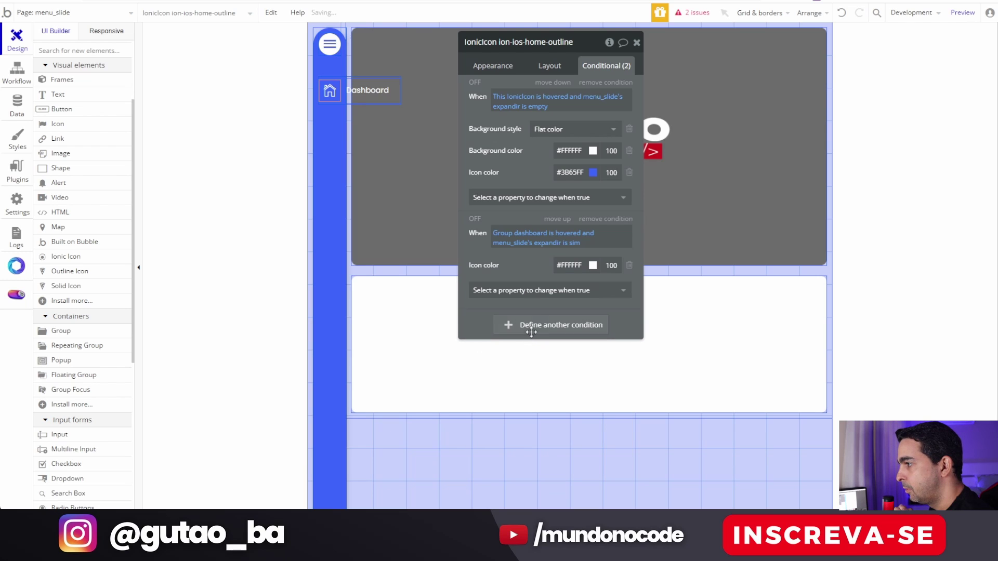
double_click(582, 264)
type("3B65FF")
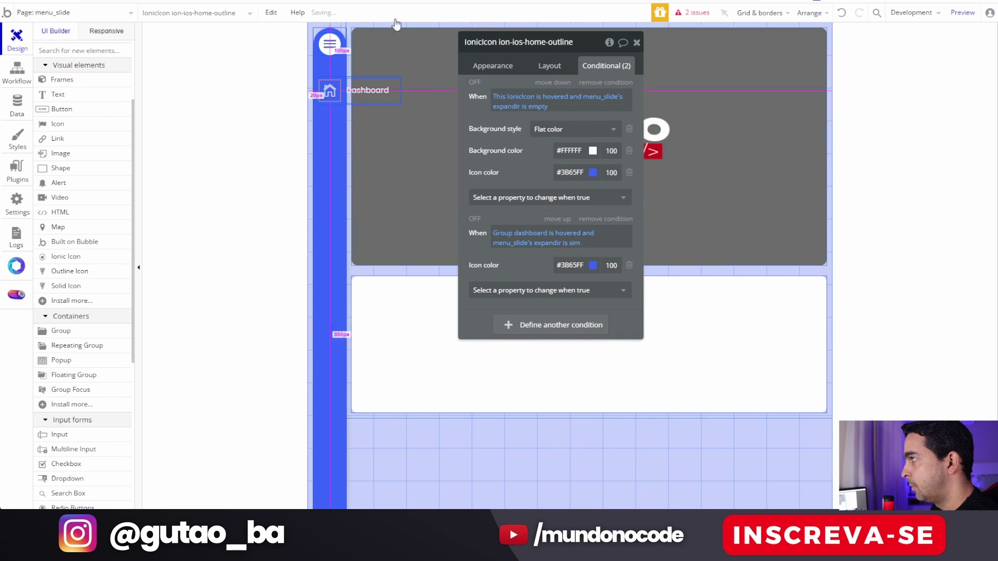
Reload the page preview, expand the menu to check the hover colors of the Dashboard icon and text, and collapse it.
key("ctrl+Tab")
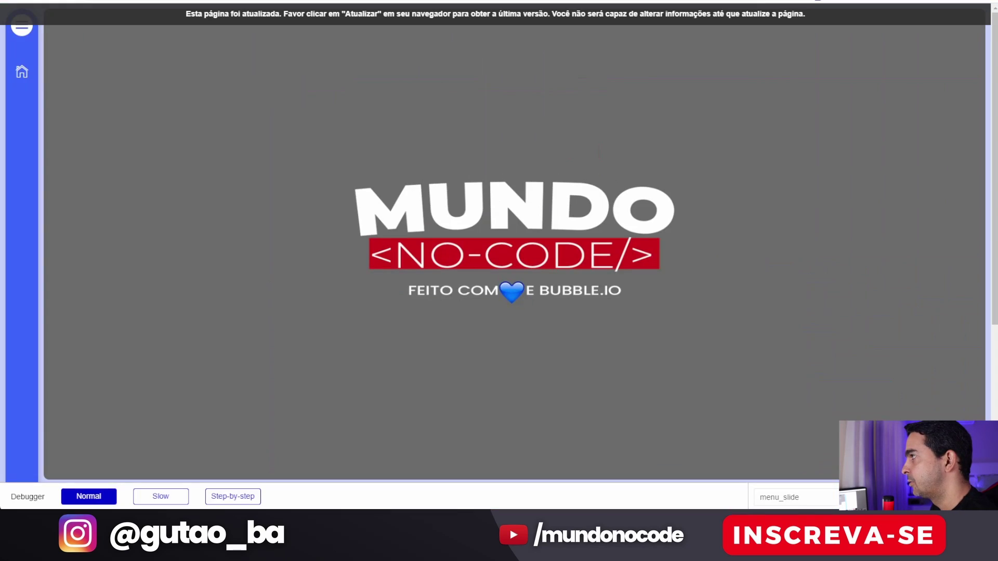
left_click(334, 14)
left_click(21, 24)
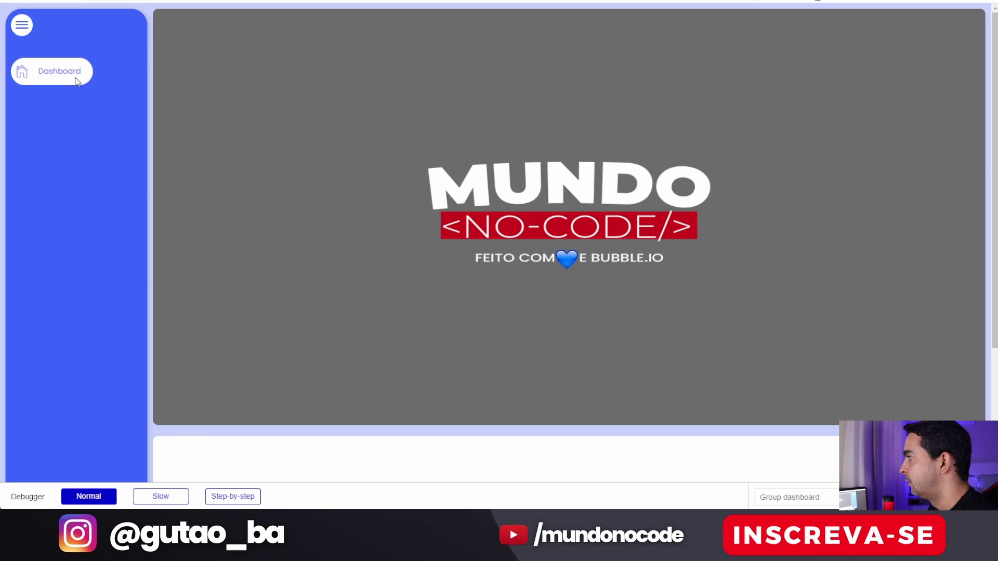
left_click(22, 25)
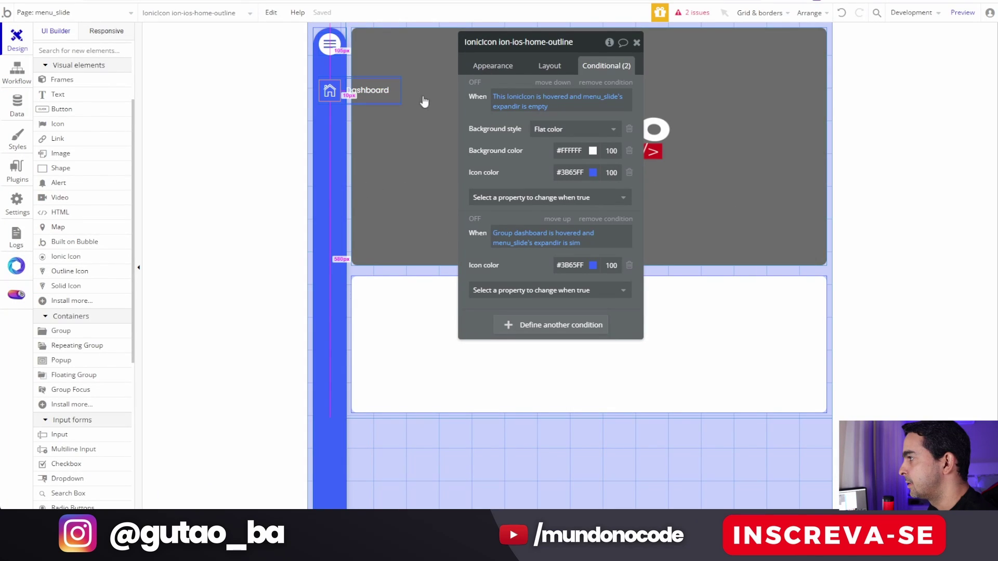
Delete the font color transition from Text Dashboard's appearance settings.
left_click(372, 91)
left_click(498, 66)
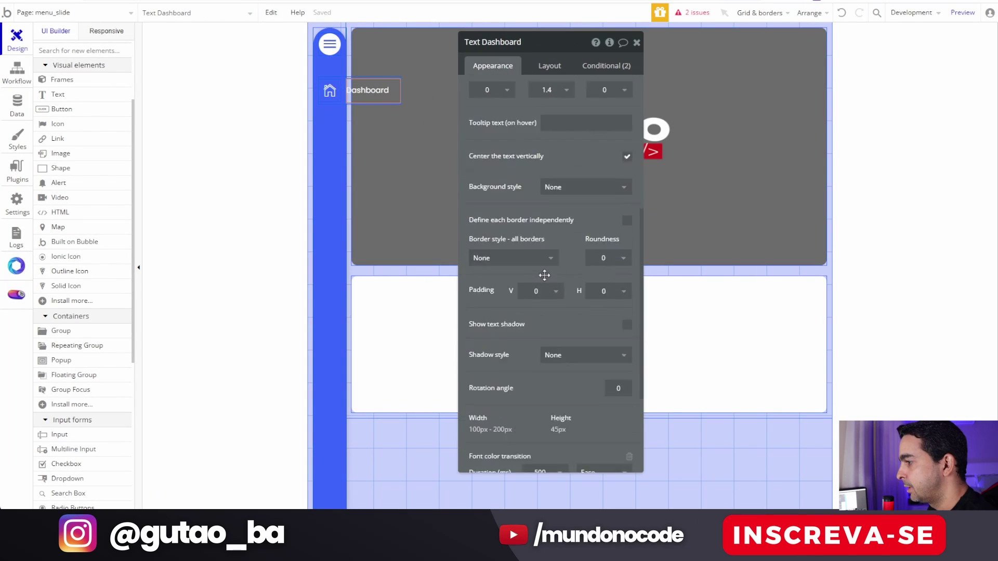
scroll(543, 275, "down", 4)
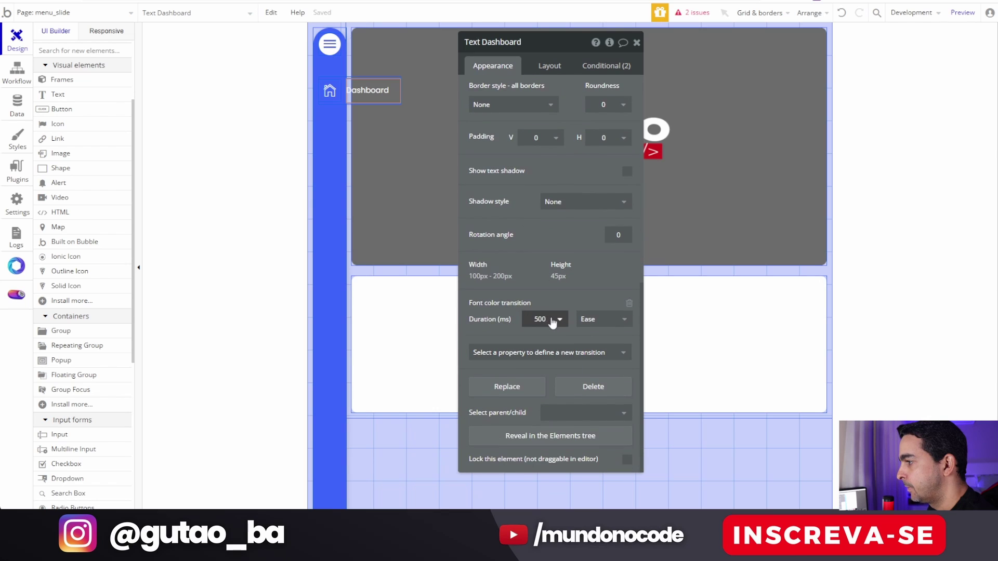
left_click(629, 304)
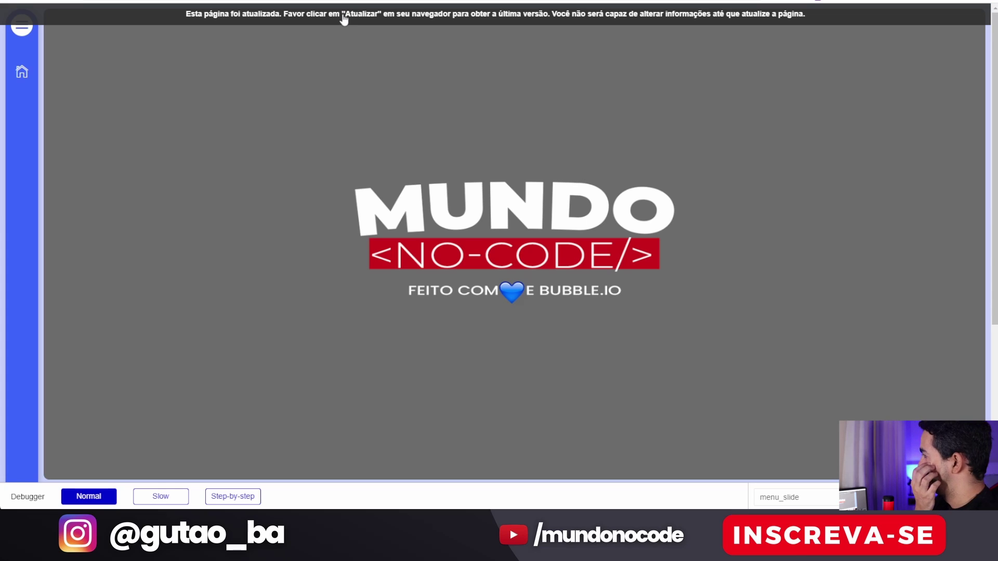
Reload the page preview, test the item's hover effect with the menu expanded and collapsed, and return to the design.
left_click(344, 20)
left_click(22, 25)
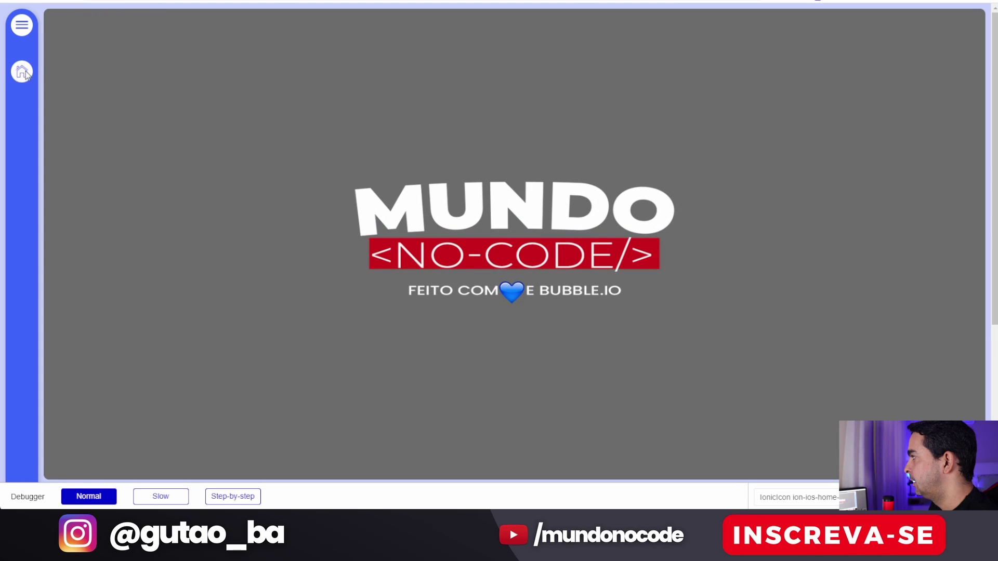
left_click(22, 25)
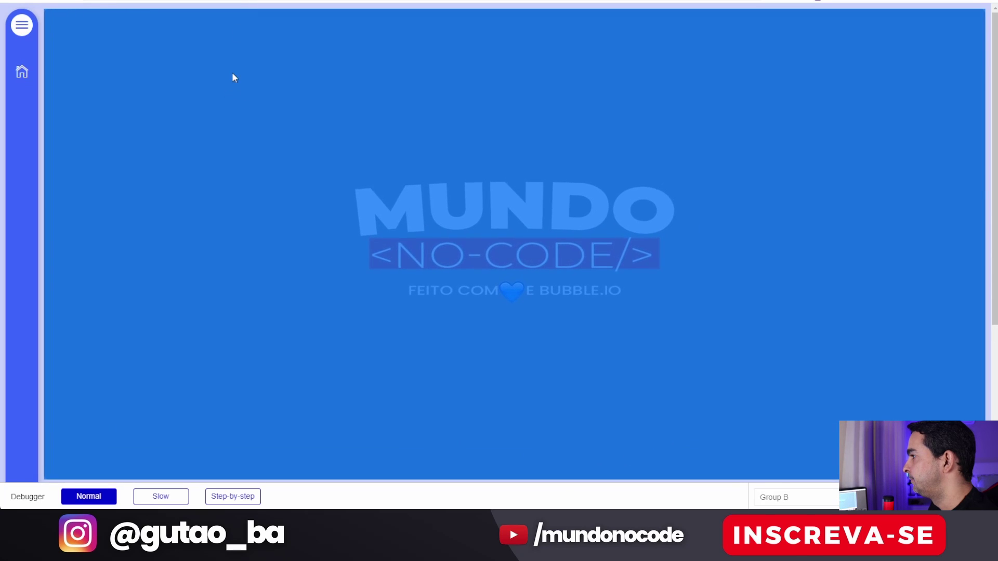
key("ctrl+Tab")
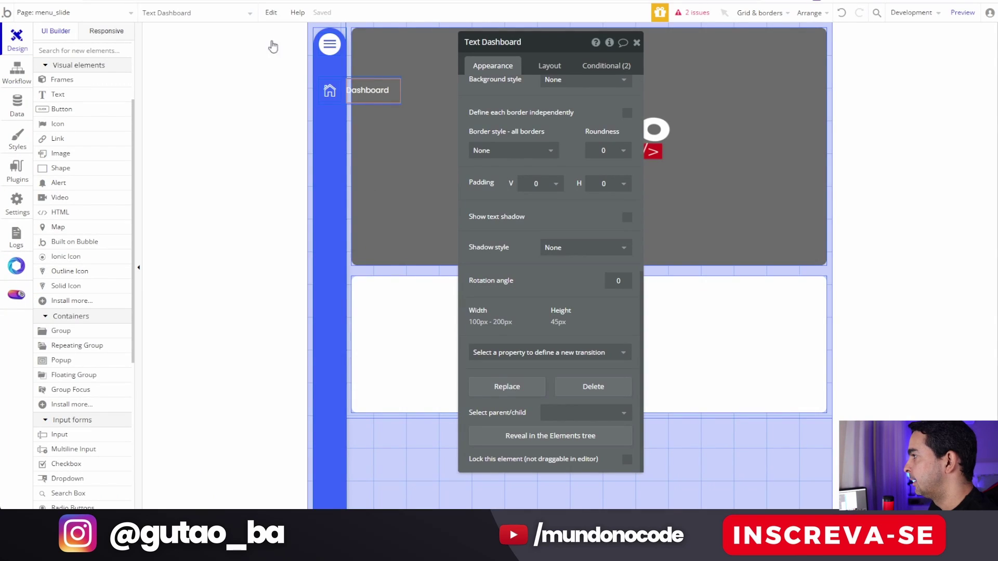
Duplicate Group dashboard three times inside the side menu.
left_click(328, 104)
key("ctrl+d")
key("ctrl+d")
key("ctrl+d")
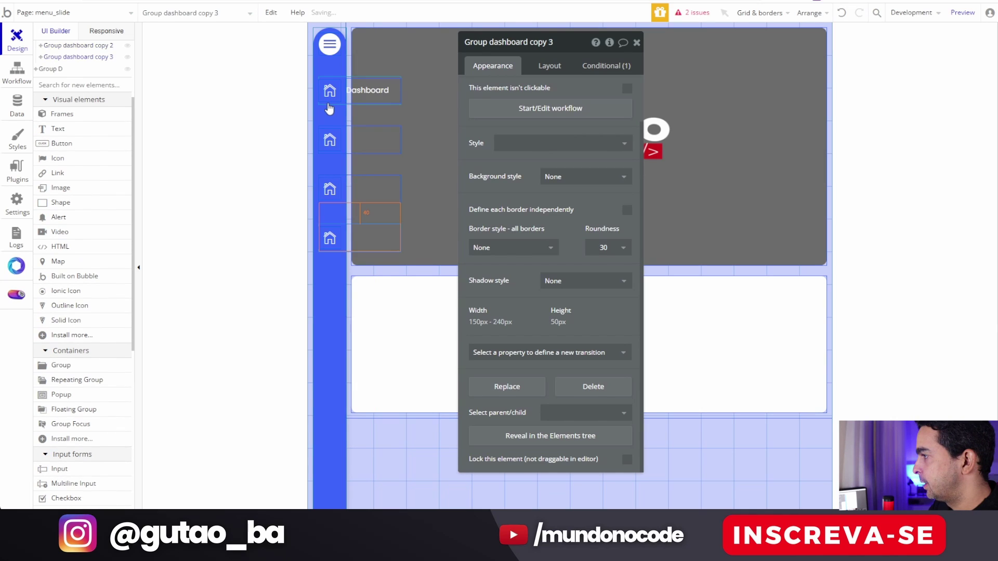
left_click(342, 130)
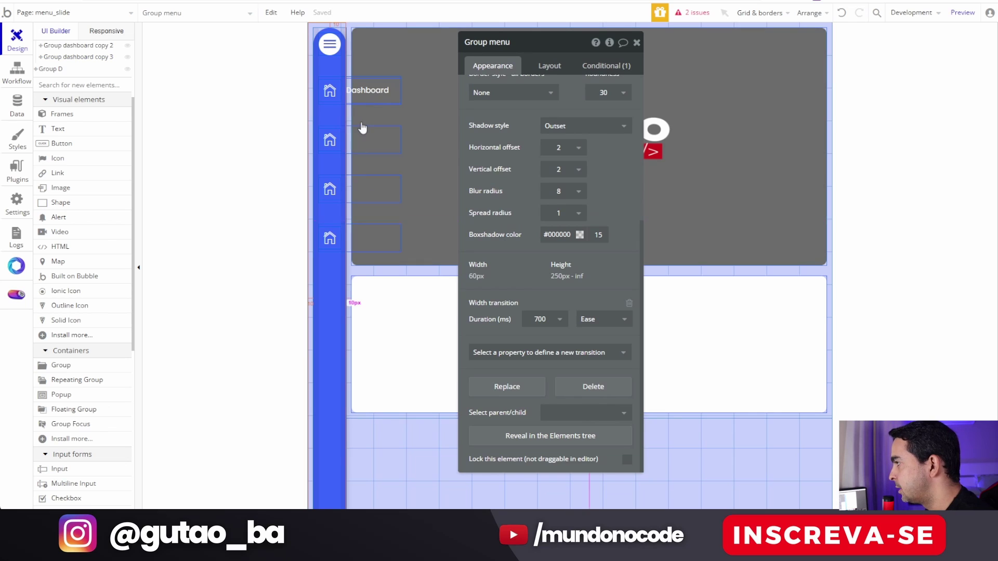
Set the top margin of Group dashboard copy, the second menu item, to 10 px.
left_click(350, 122)
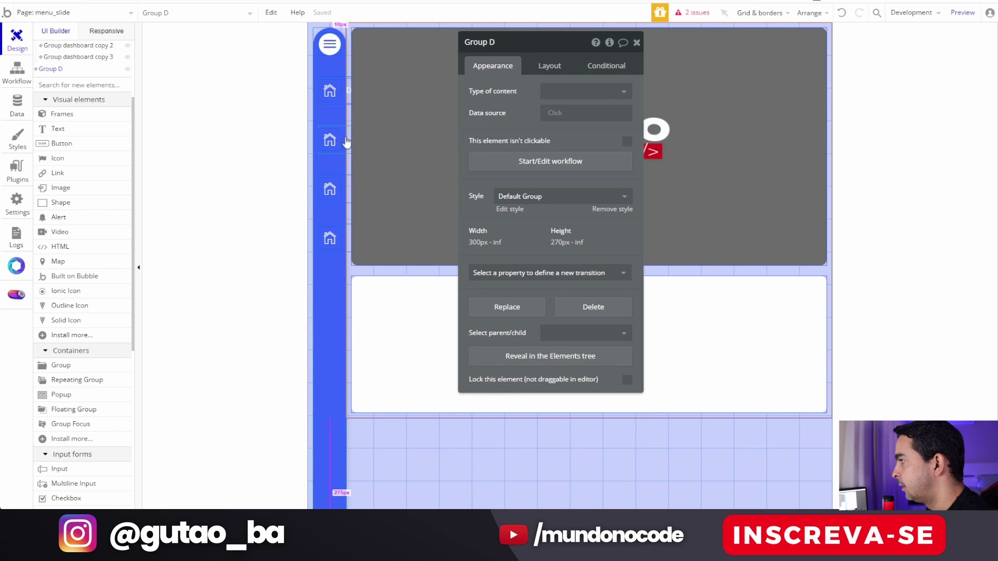
left_click(329, 128)
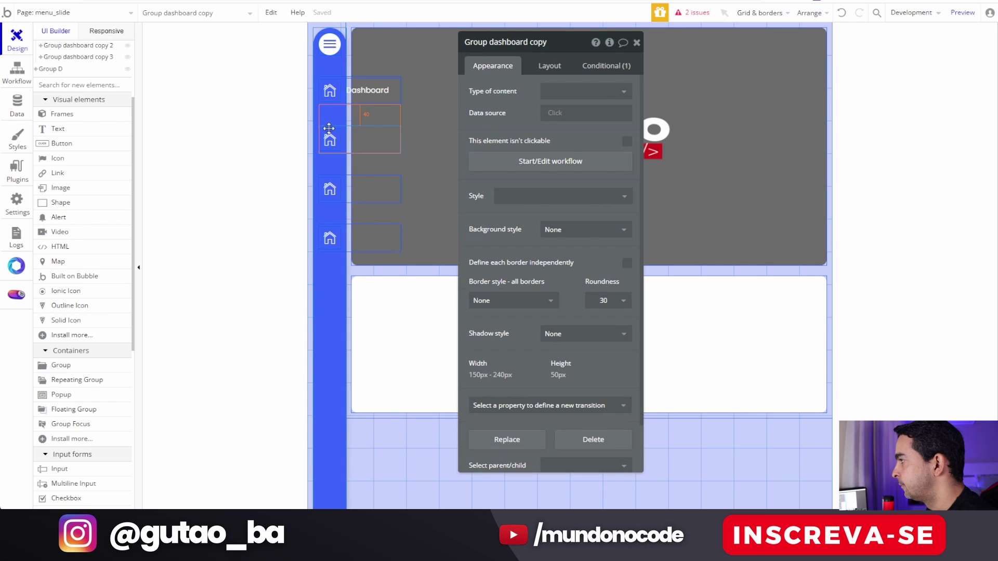
left_click(332, 141)
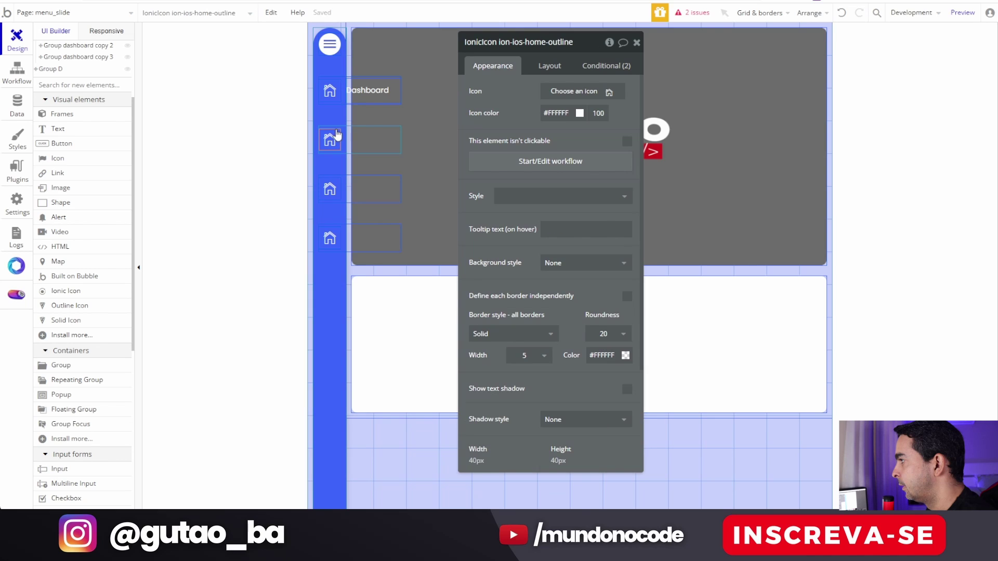
left_click(336, 136)
left_click(337, 136)
right_click(338, 136)
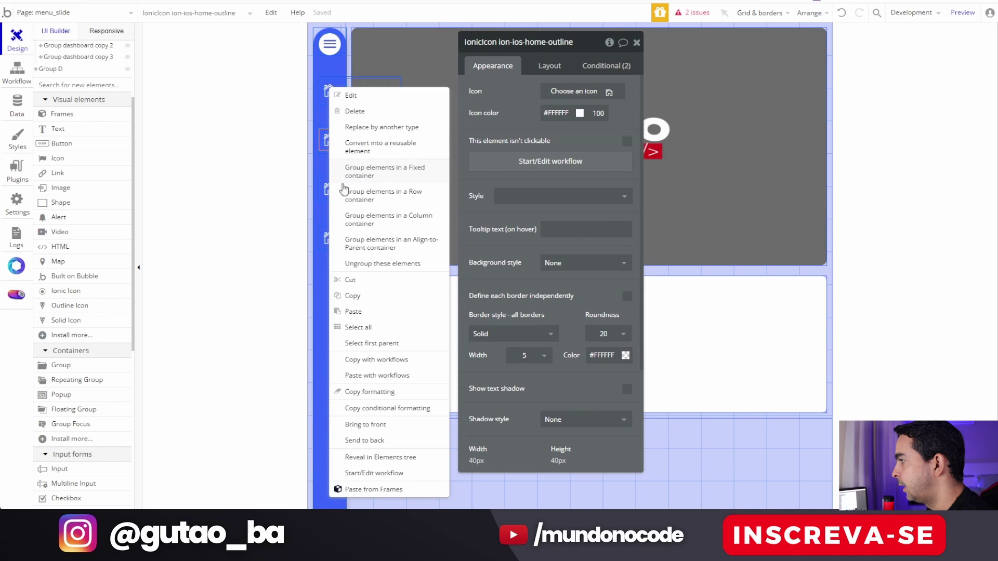
left_click(404, 345)
left_click(541, 67)
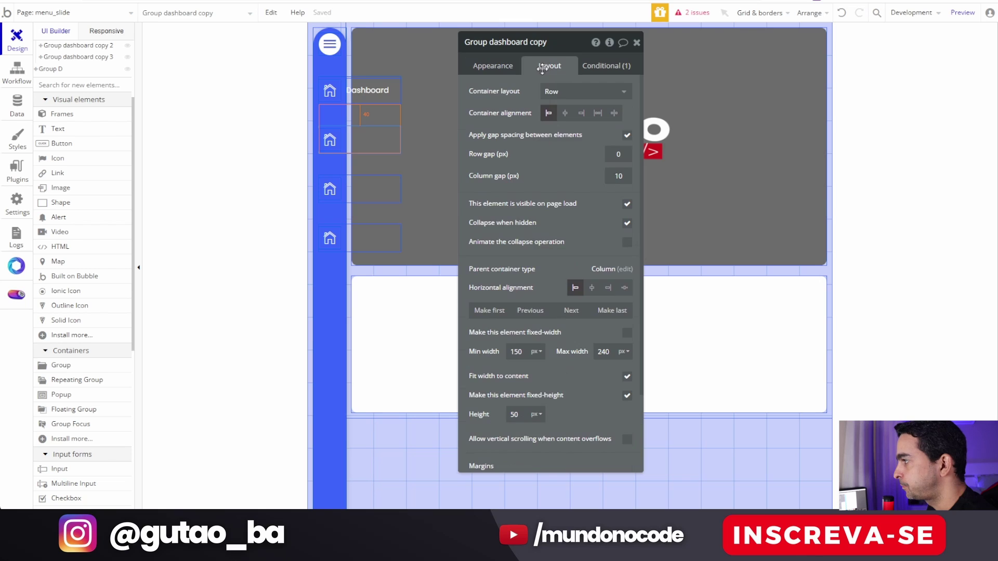
scroll(520, 384, "down", 3)
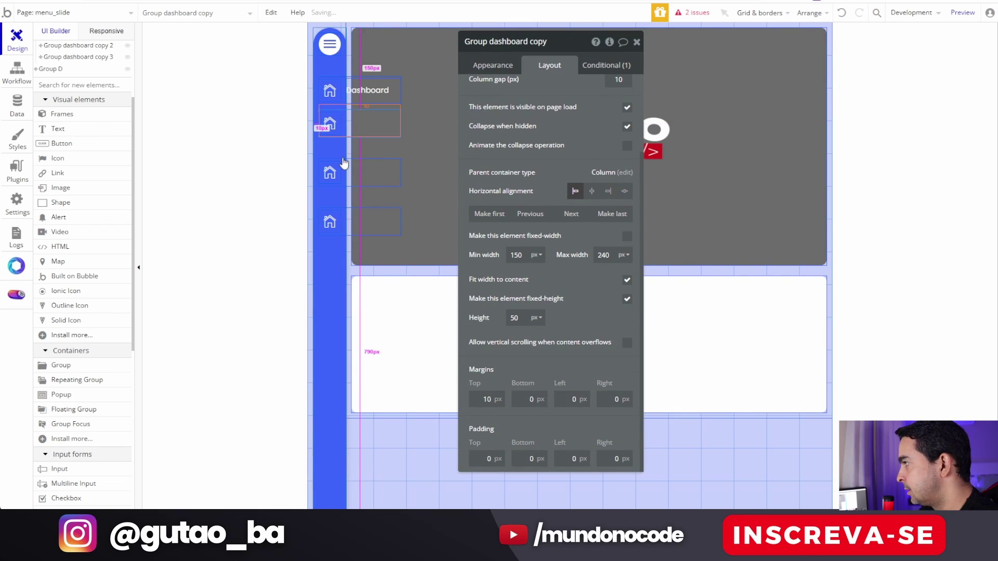
Set the top margins of Group dashboard copy 2 and Group dashboard copy 3 to 10 px.
left_click(343, 172)
double_click(483, 401)
type("1")
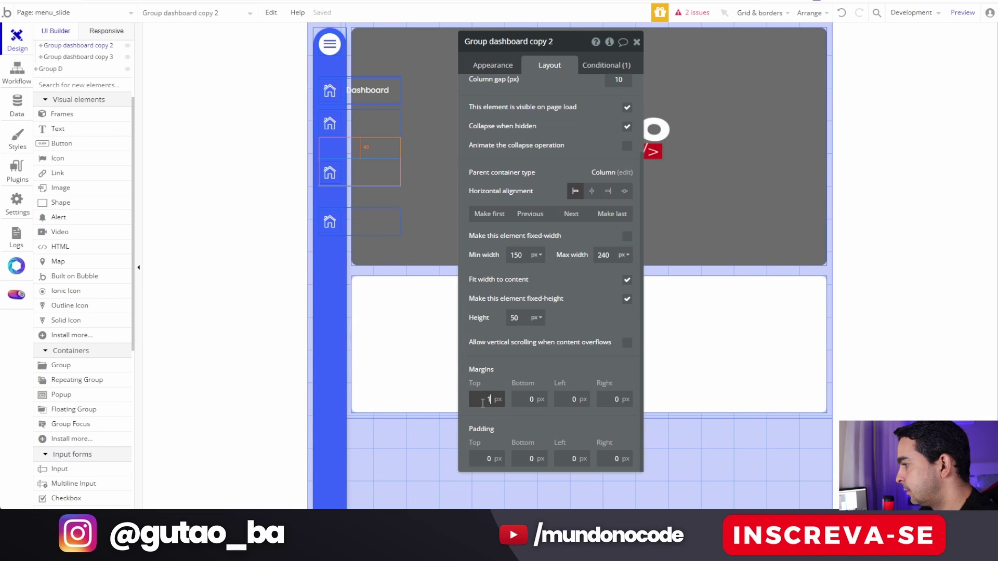
left_click(348, 200)
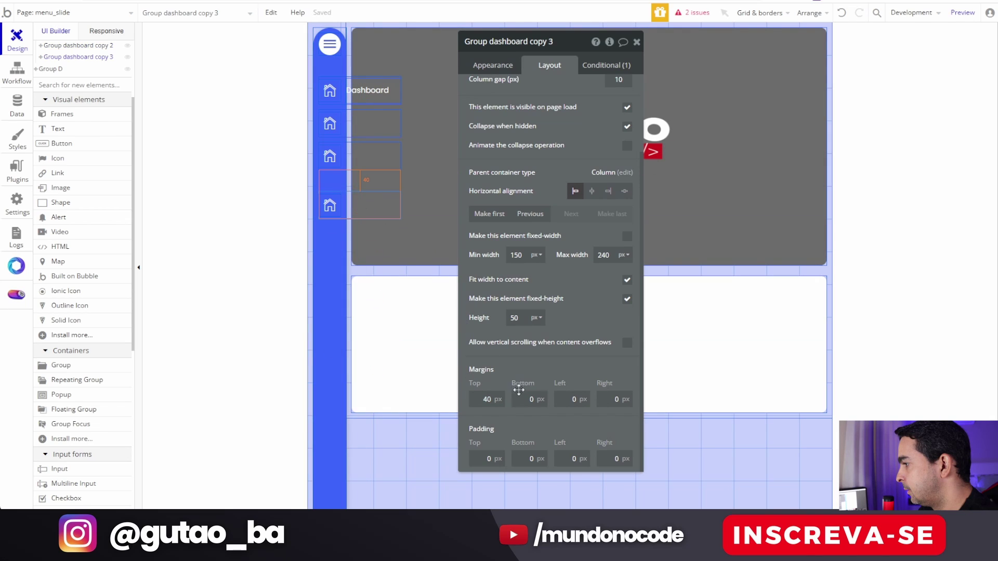
type("10")
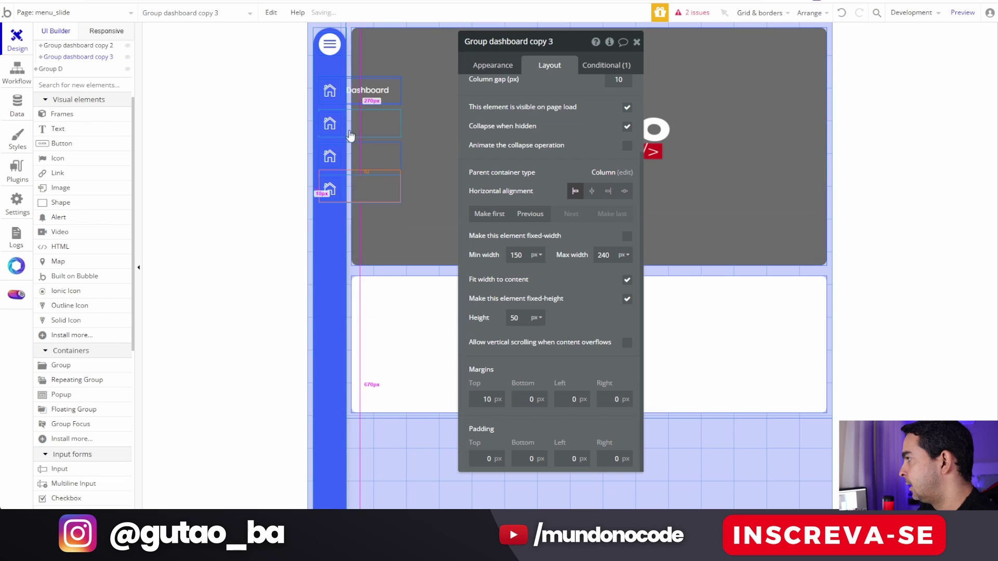
Change the second menu item's icon to the outlined iOS people icon and its text to "Usuários".
left_click(330, 124)
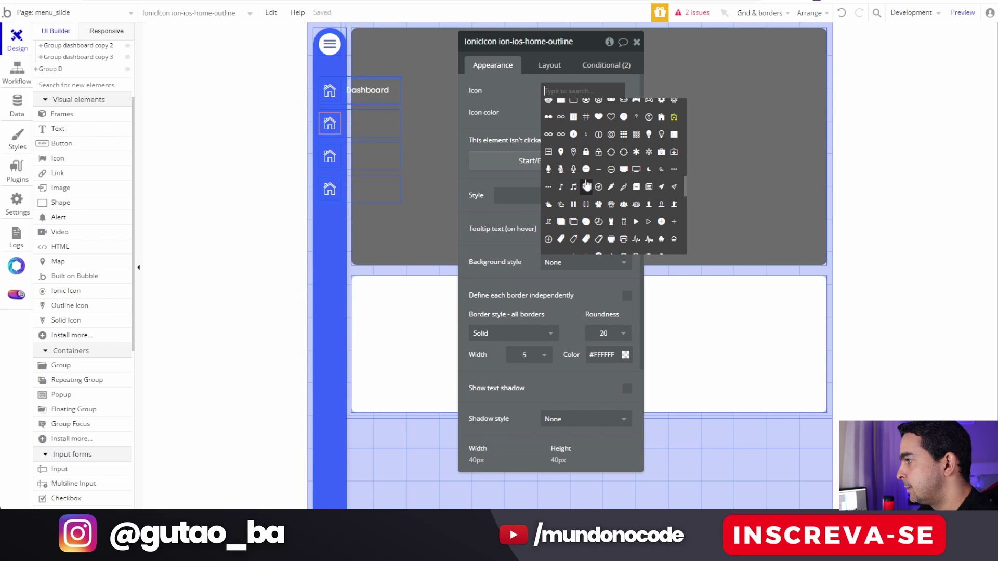
left_click(612, 206)
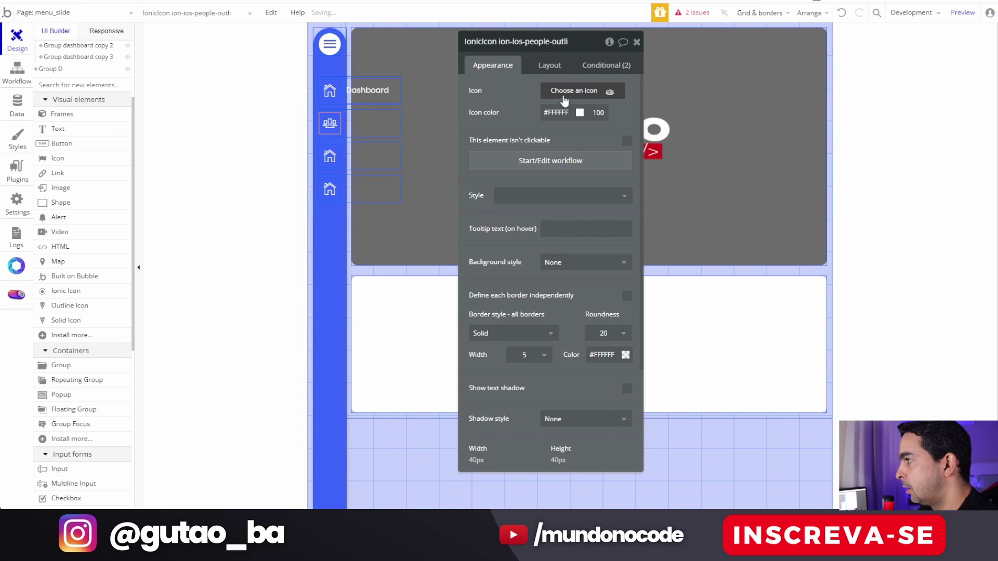
left_click(362, 120)
scroll(83, 107, "up", 3)
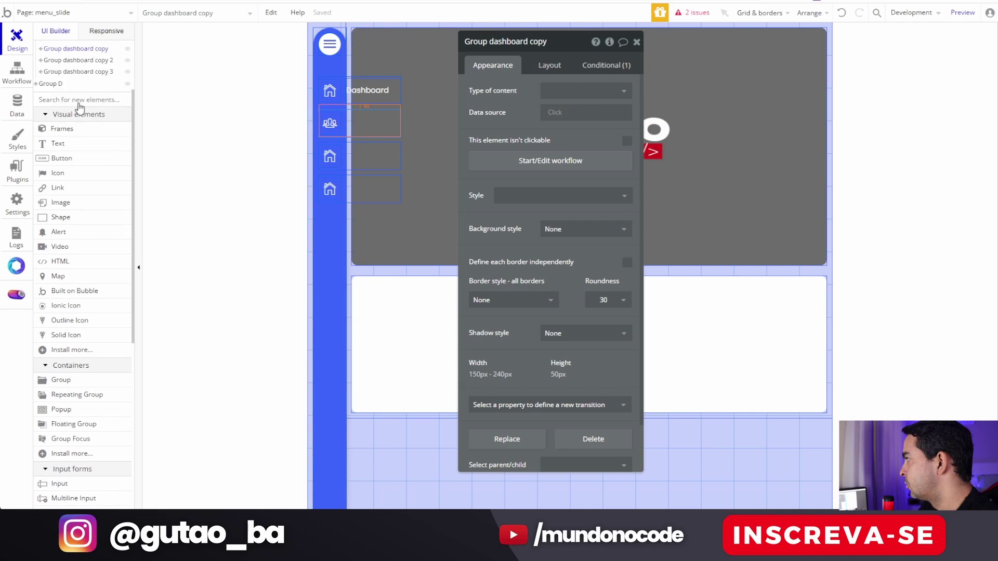
left_click(41, 144)
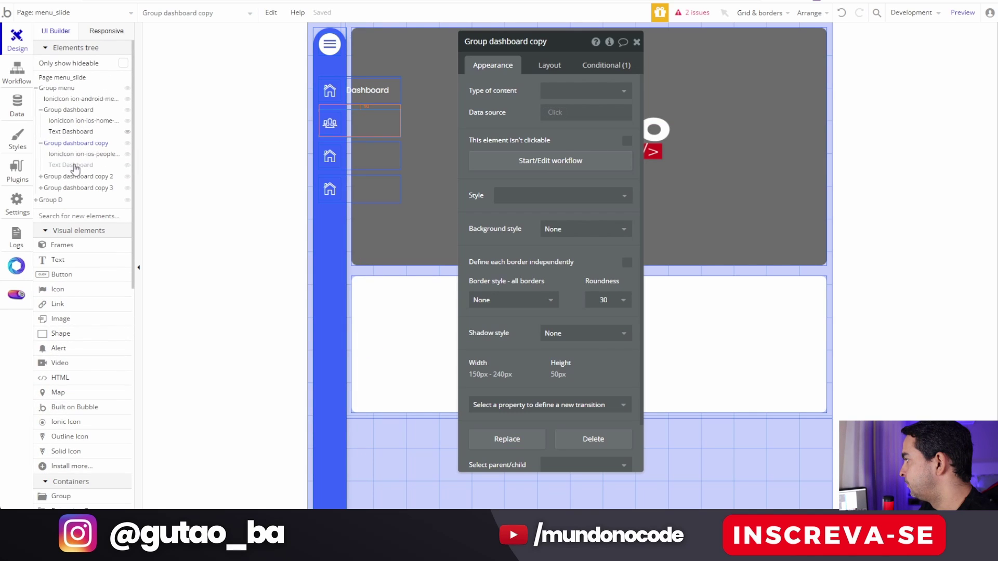
left_click(71, 164)
double_click(498, 91)
type("Usuários")
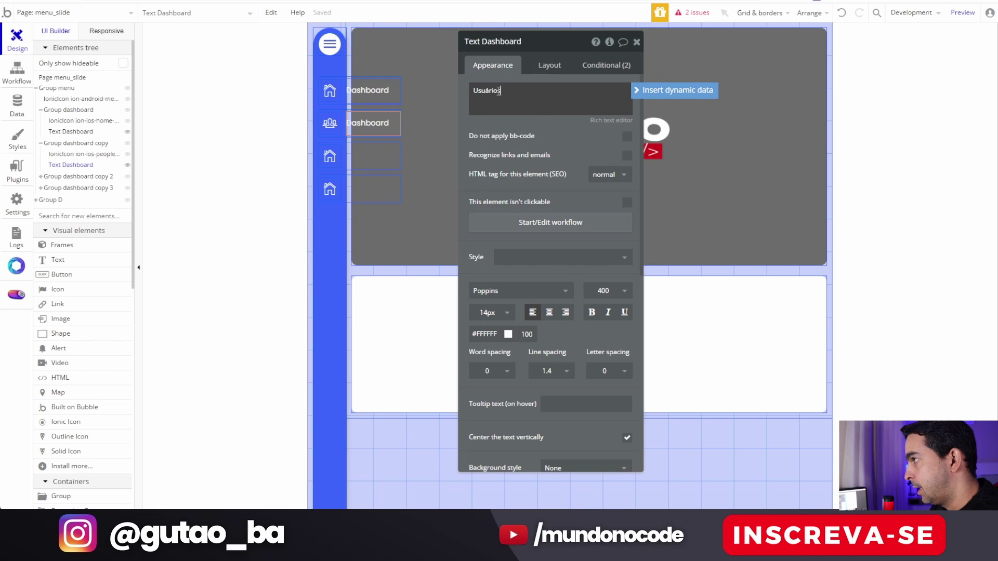
Change the text inside Group dashboard copy 2 to "Chat".
left_click(346, 147)
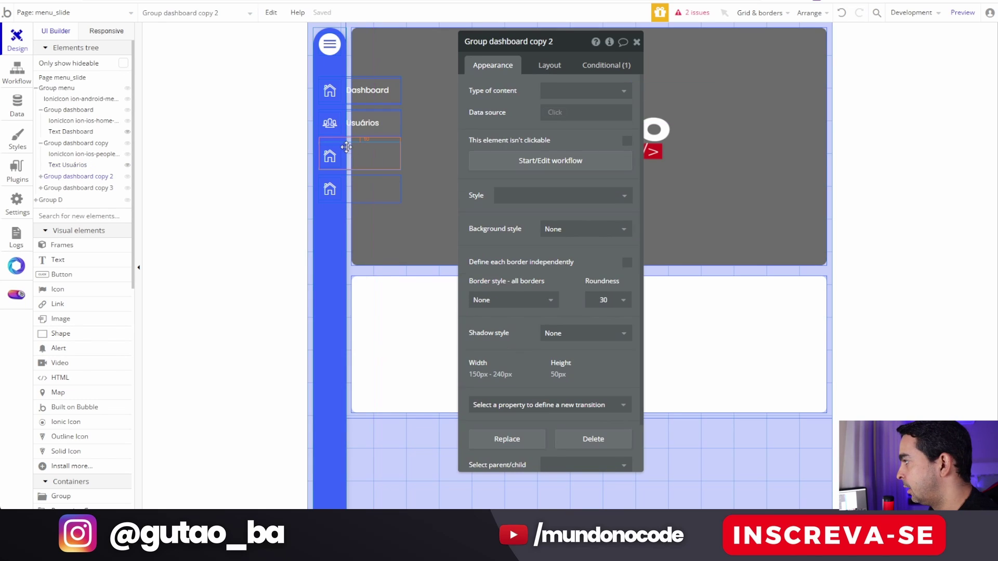
left_click(41, 177)
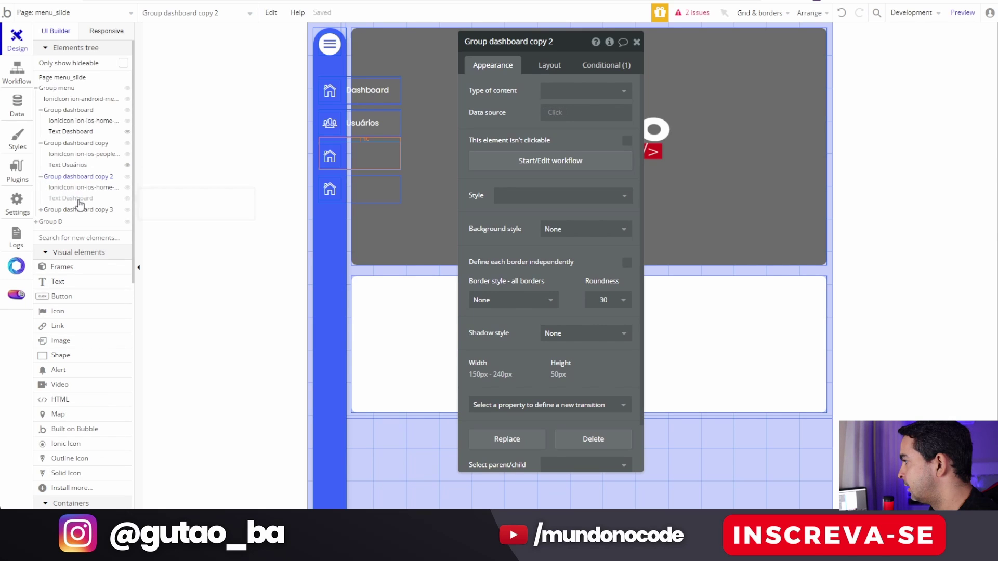
left_click(78, 200)
double_click(504, 90)
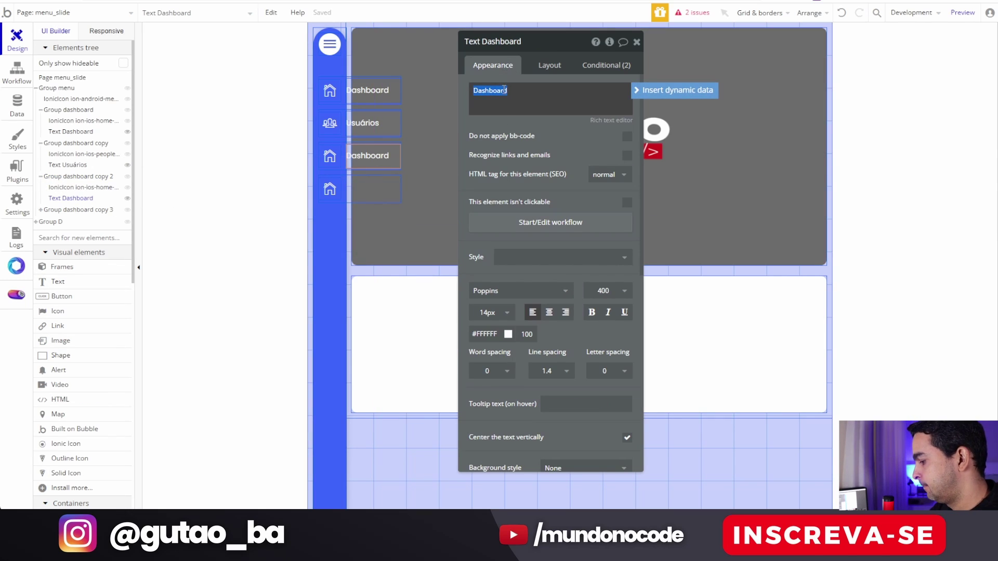
type("CH")
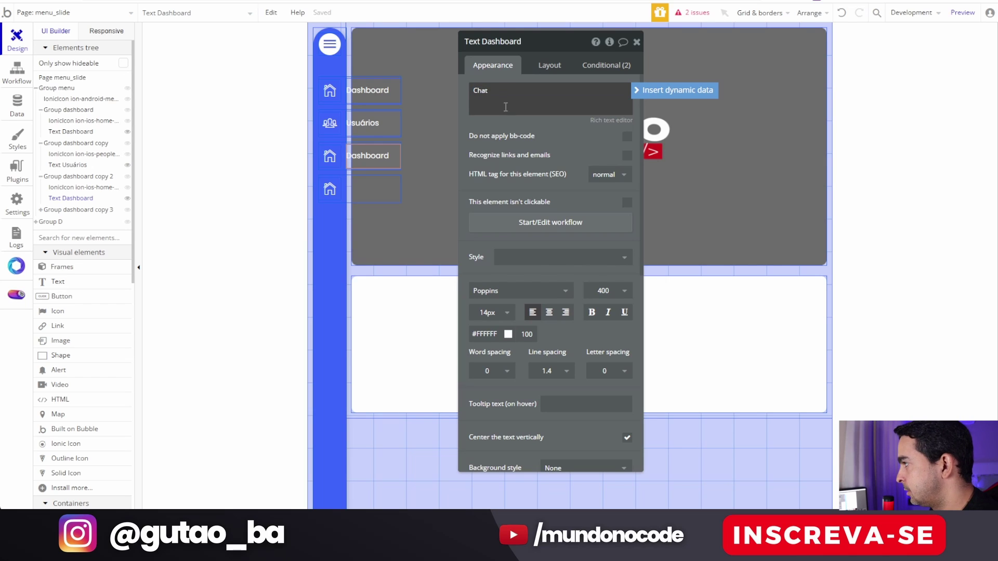
Search the icons for "cha" and replace the Chat item's home icon with the outlined iOS chat bubble.
left_click(330, 156)
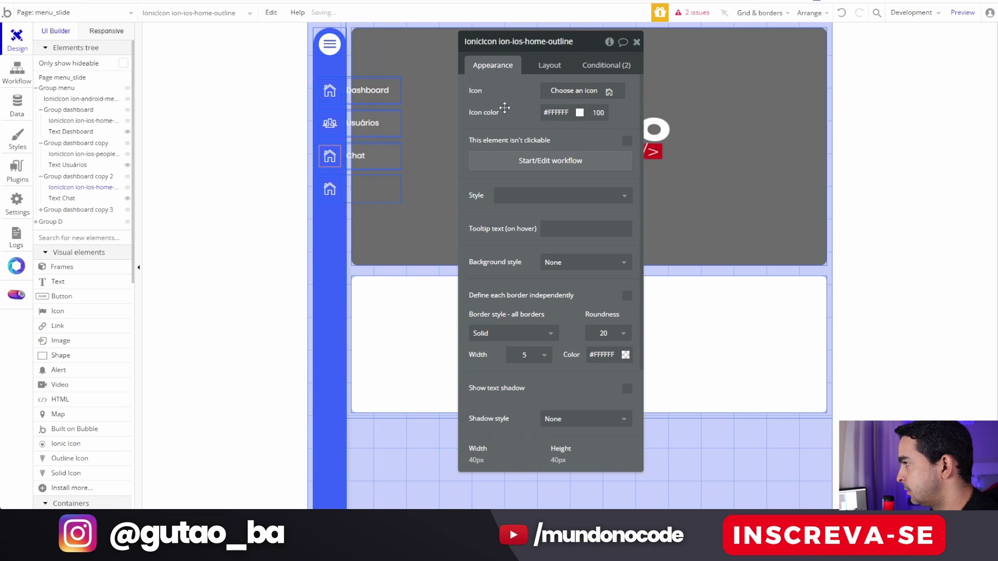
left_click(584, 96)
type("cha")
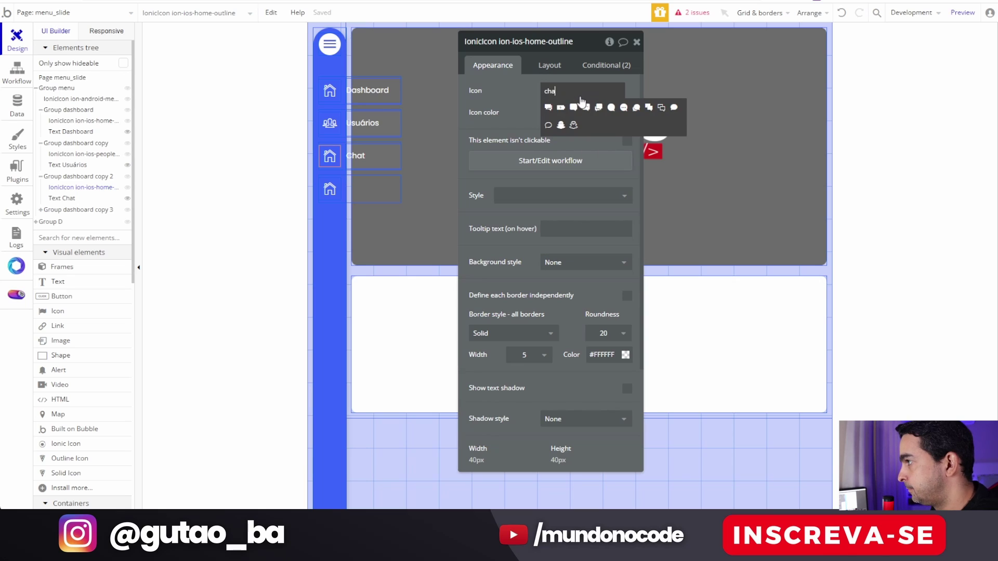
left_click(549, 125)
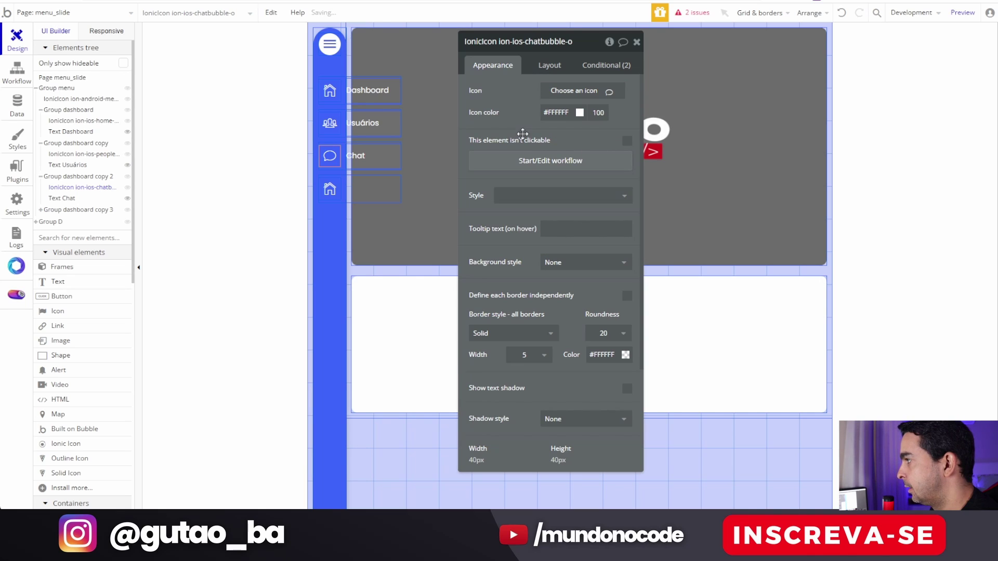
Change the text inside Group dashboard copy 3 to "Configurações".
left_click(333, 189)
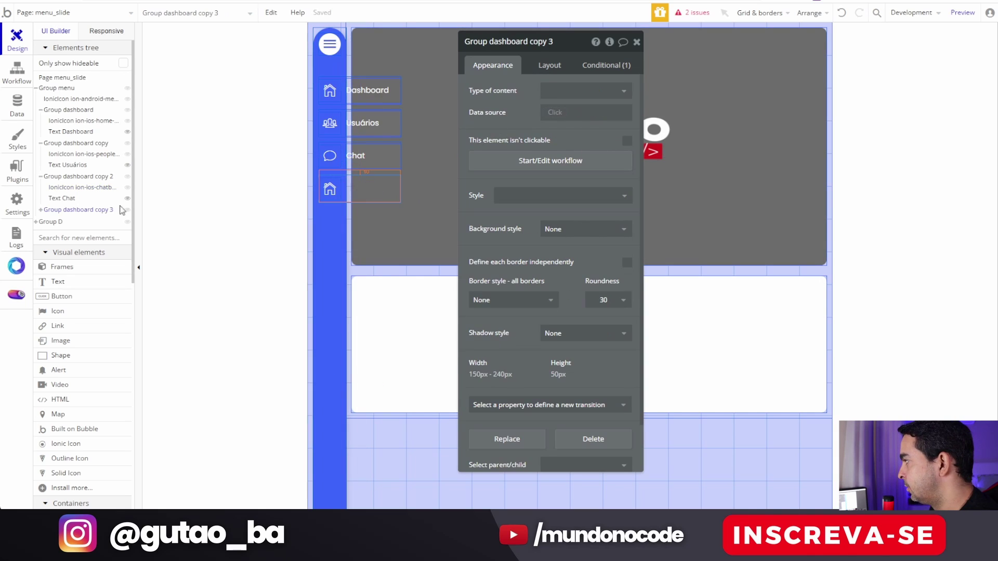
left_click(41, 210)
left_click(78, 232)
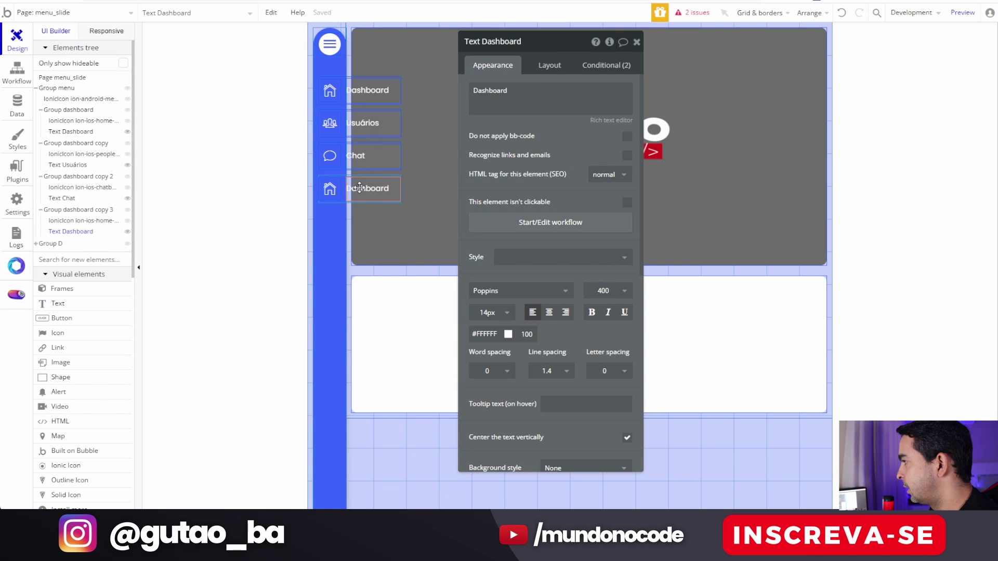
double_click(506, 90)
type("Configurações")
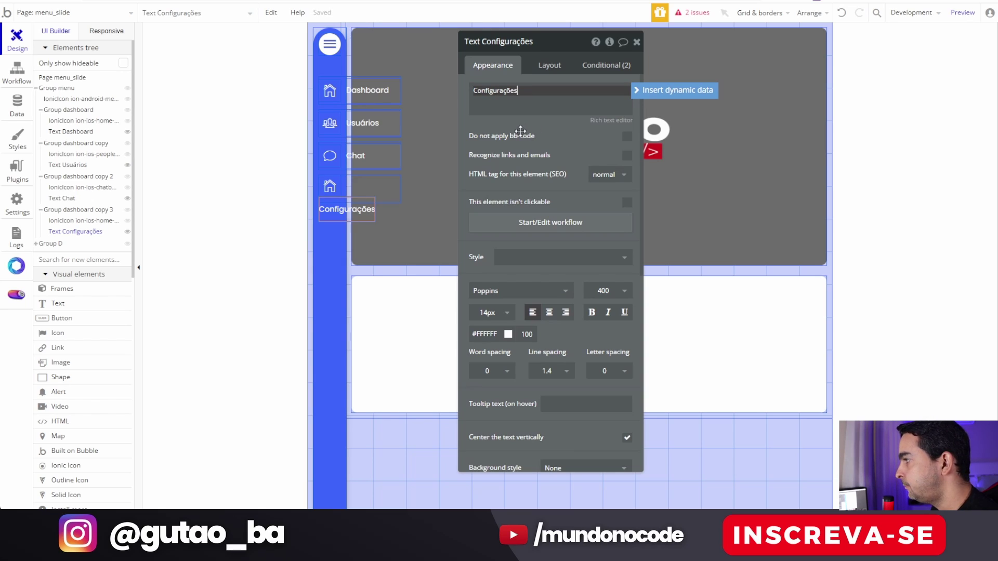
Set the maximum width of Group dashboard copy 3 to 260 px.
left_click(387, 189)
left_click(549, 65)
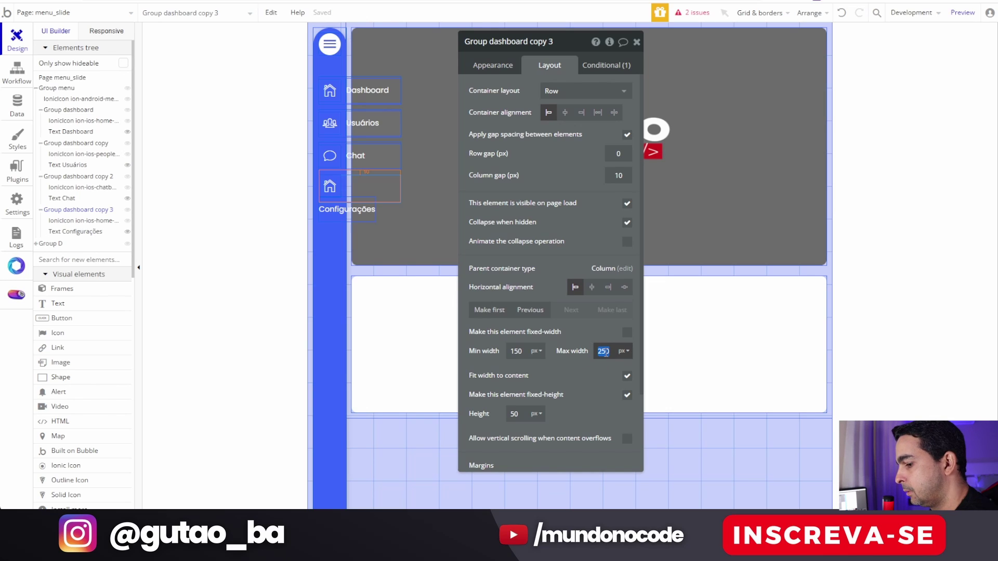
left_click(561, 375)
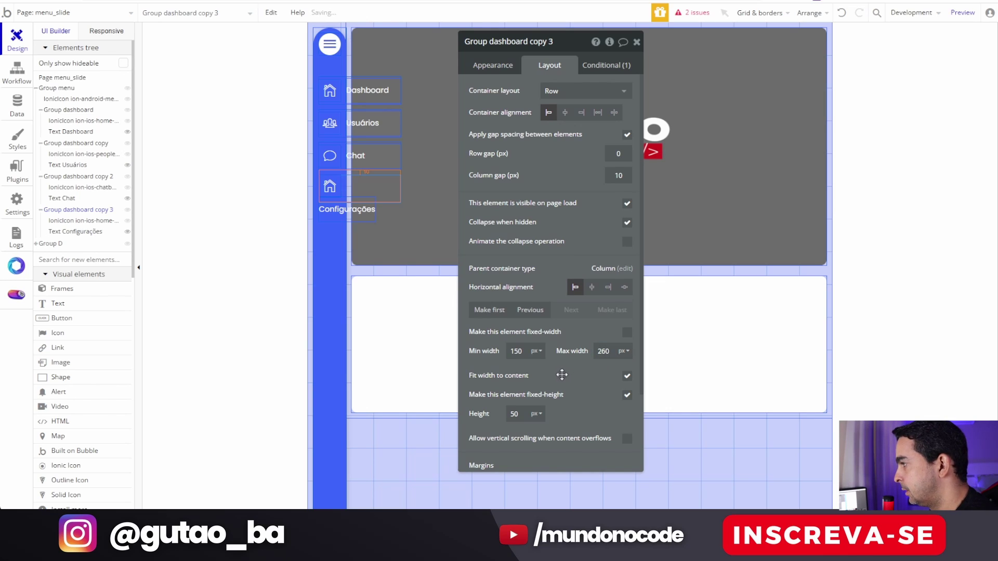
Set the maximum width of Text Configurações to 220 px.
left_click(359, 208)
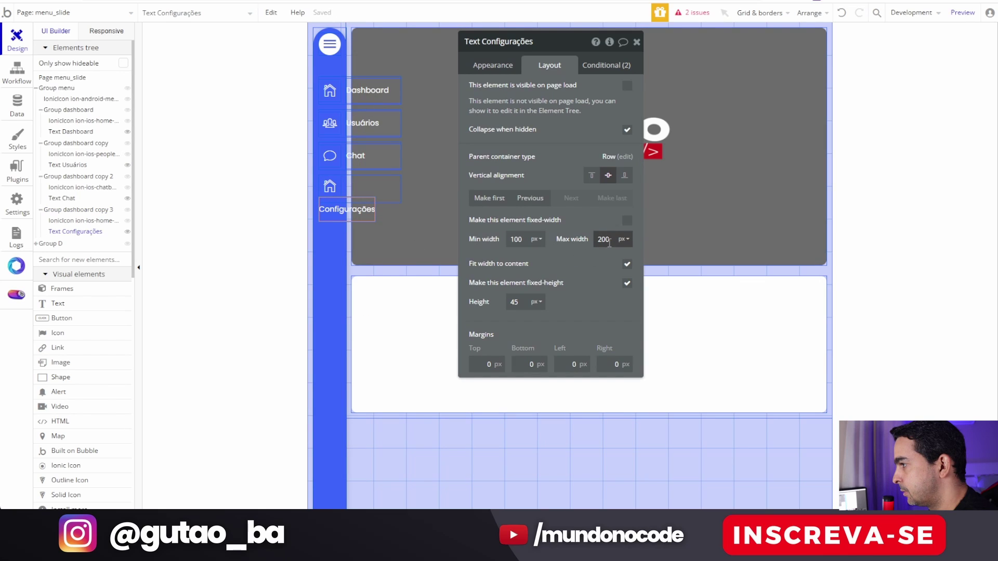
left_click(578, 263)
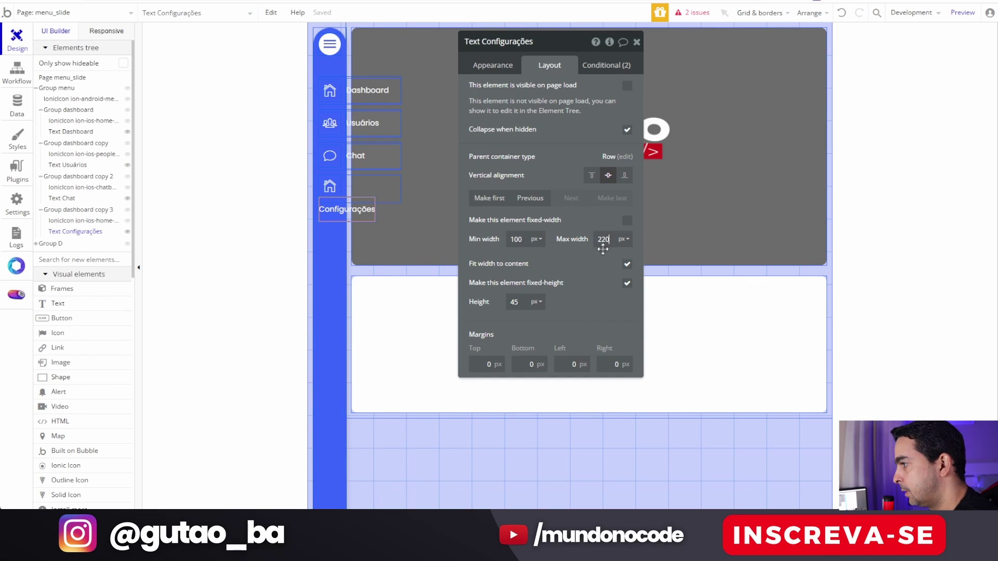
left_click(607, 239)
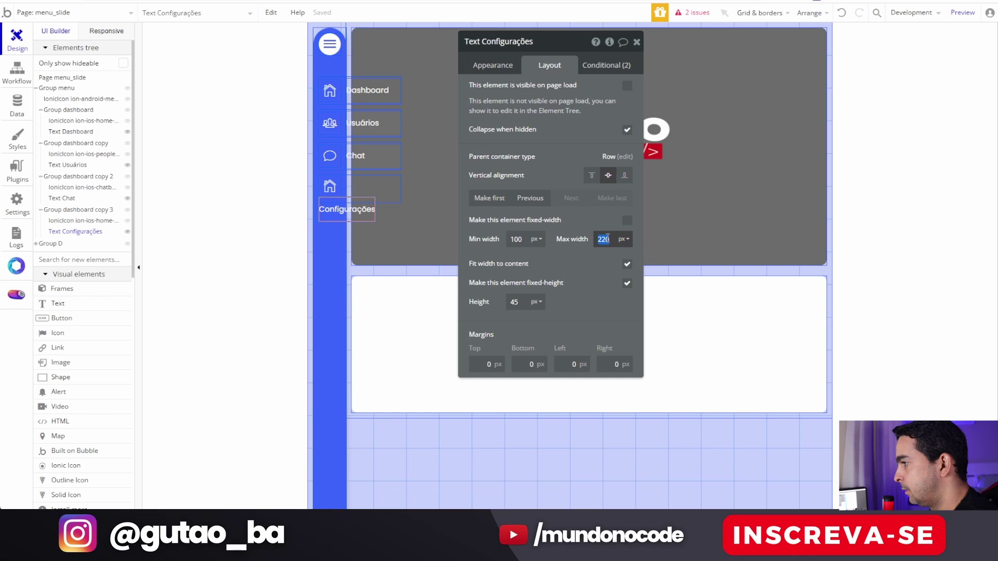
left_click(519, 240)
left_click(369, 203)
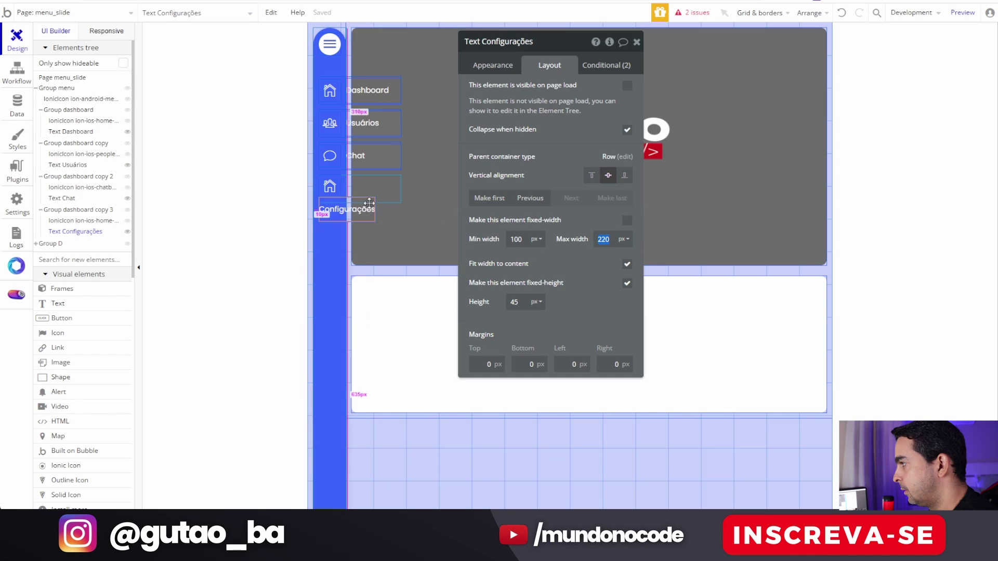
Set the font size of Text Configurações to 12 and check the width settings of Group dashboard copy 3.
left_click(482, 62)
left_click(486, 312)
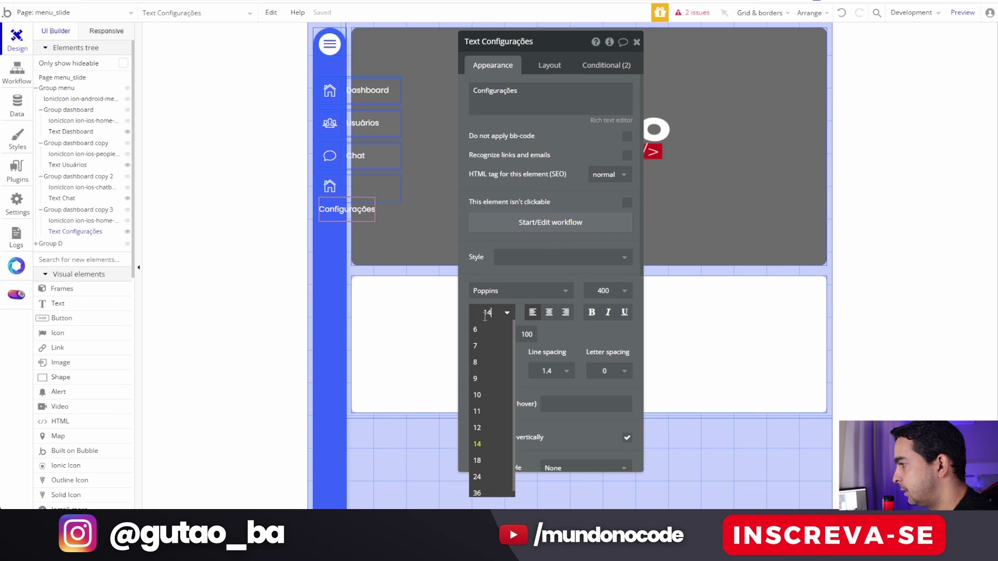
left_click(489, 427)
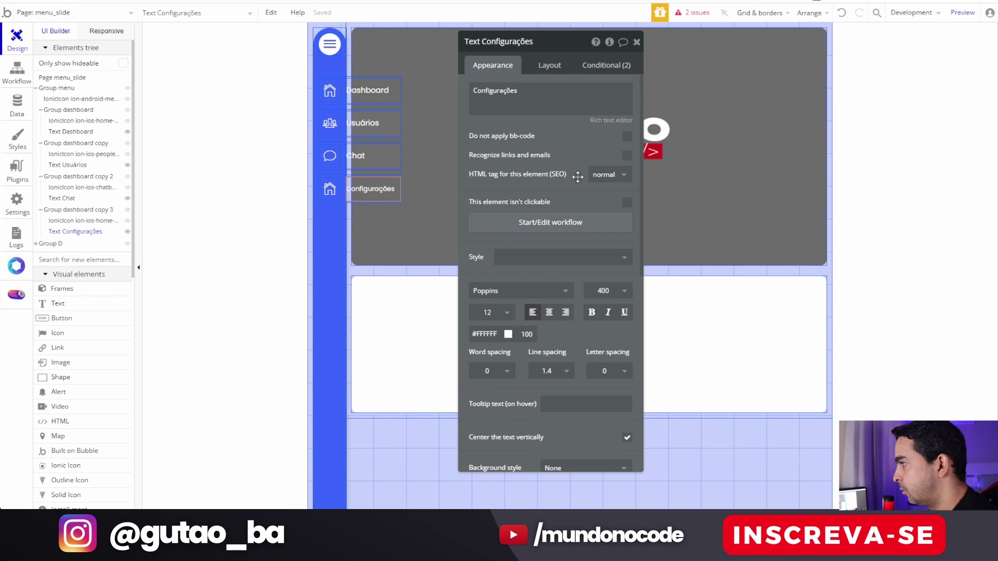
left_click(346, 194)
left_click(559, 70)
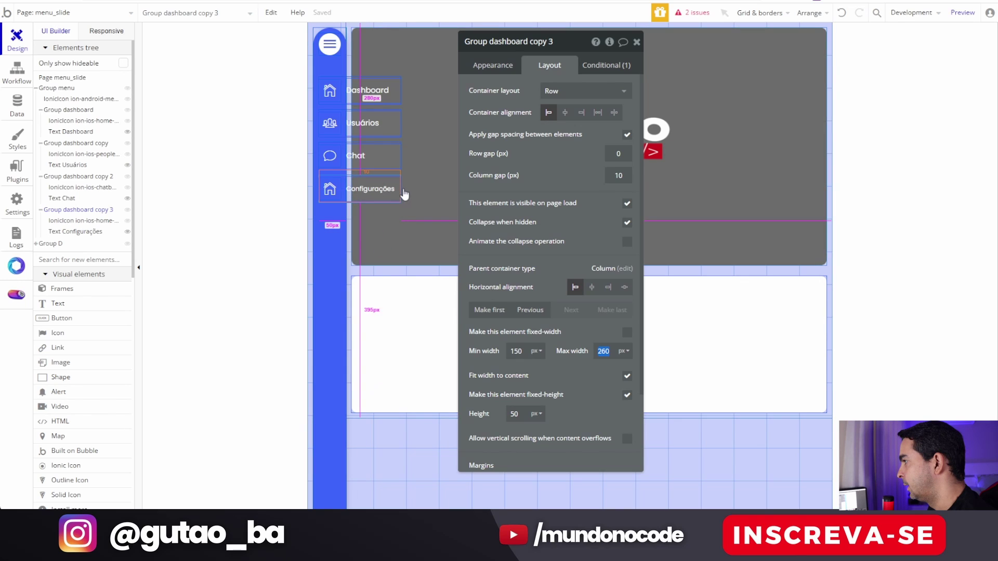
Search the icons for "ge" and replace the Configurações item's home icon with ion-gear-a.
left_click(327, 190)
left_click(493, 65)
left_click(590, 91)
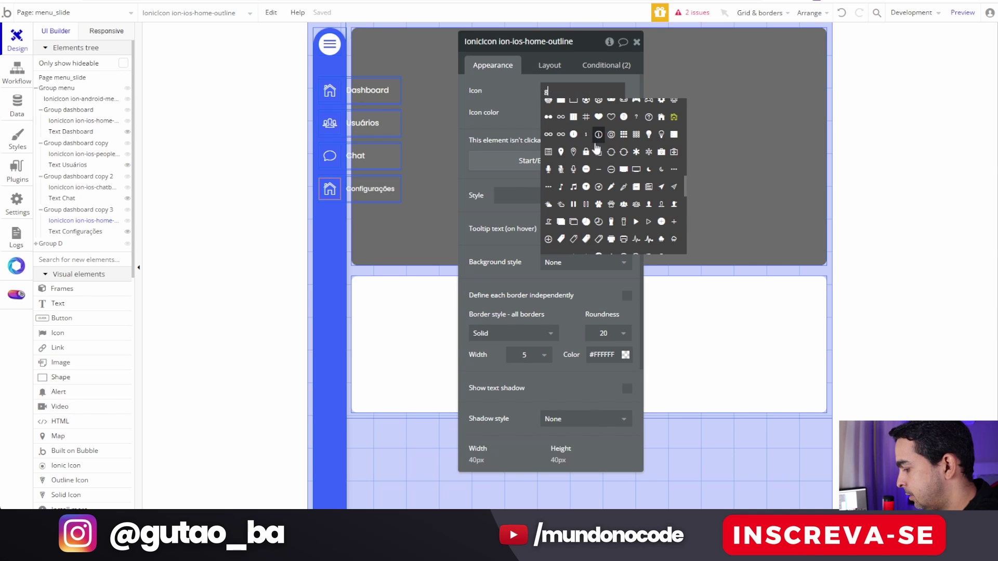
type("ge")
left_click(560, 108)
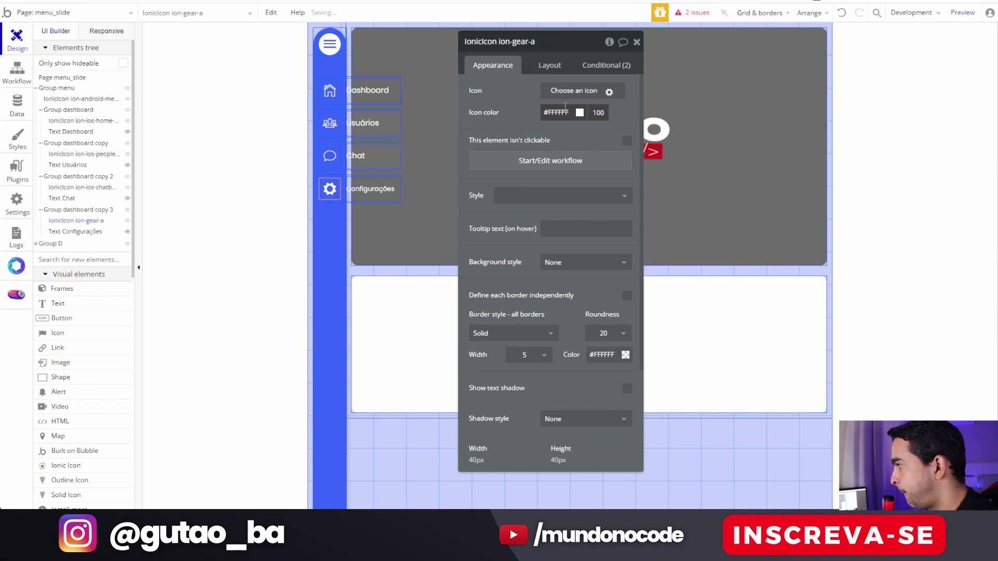
Search the icons for "ge" and change the Configurações item's icon to ion-ios-gear-outline.
left_click(597, 92)
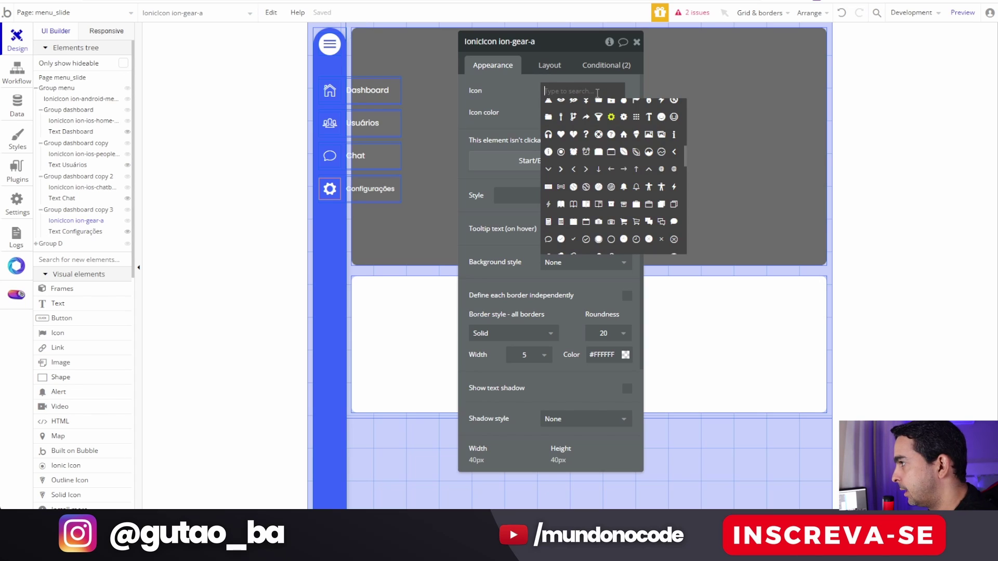
type("ge")
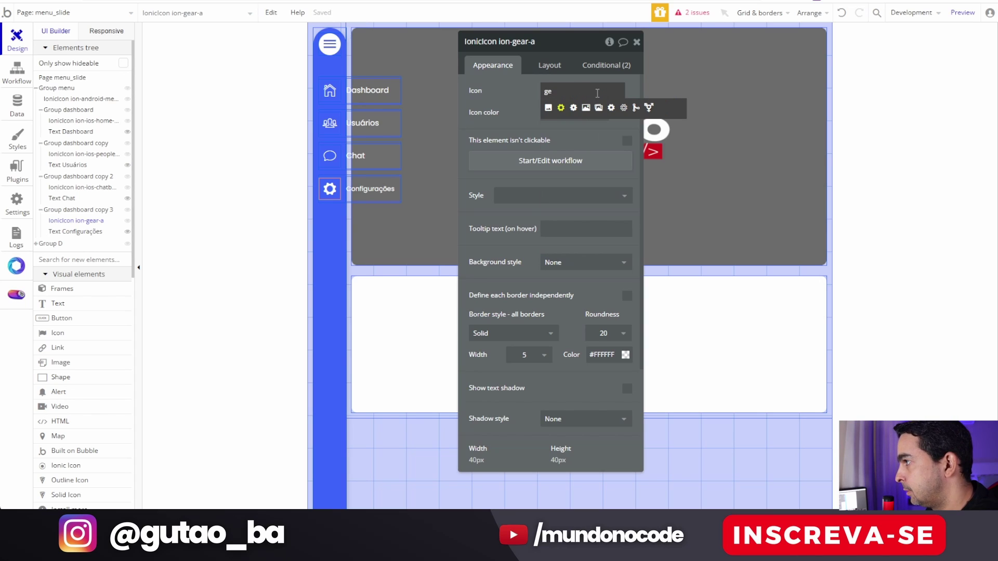
left_click(623, 108)
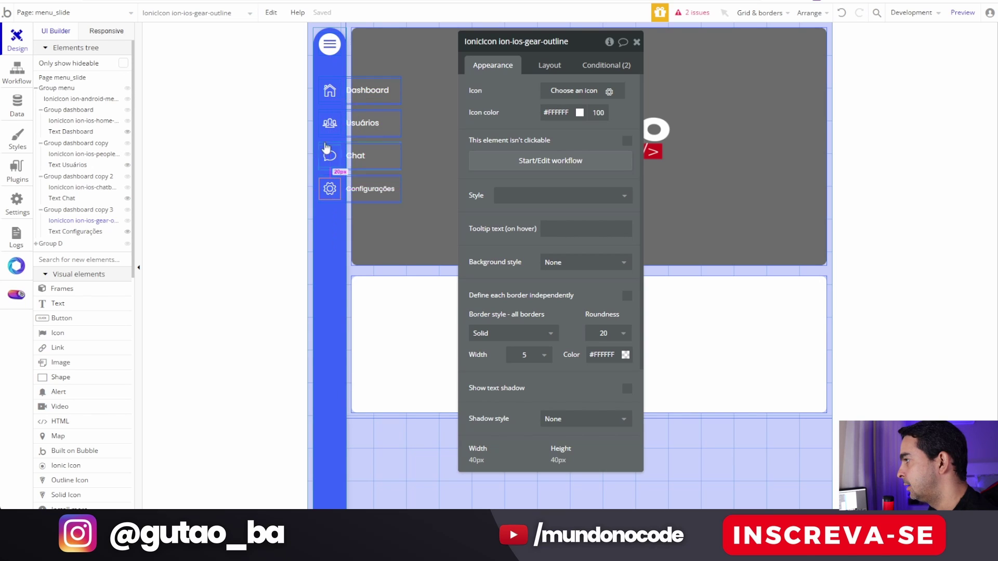
Duplicate Group dashboard copy 3 to add a fifth item below Configurações in the side menu.
left_click(341, 177)
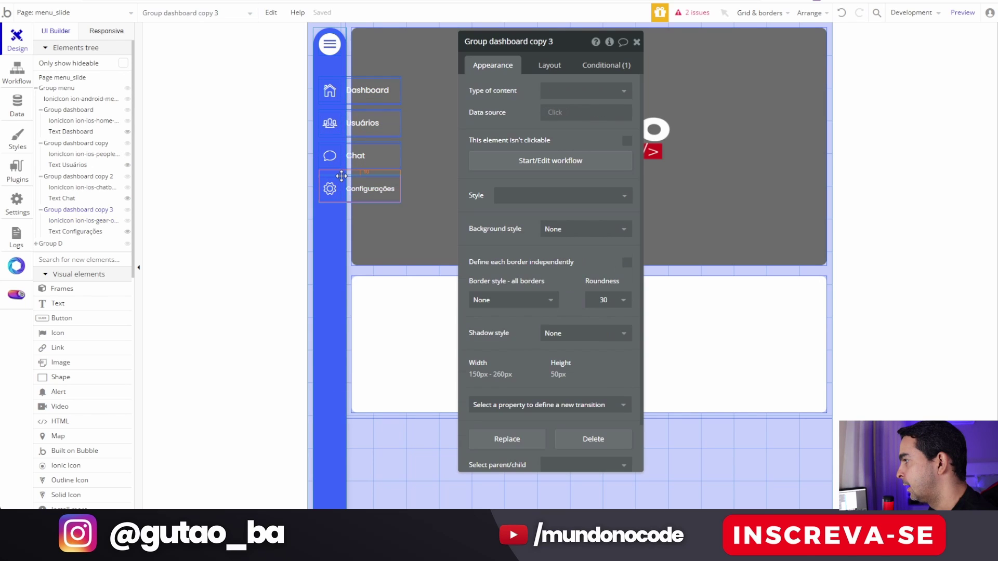
key("ctrl+c")
key("ctrl+v")
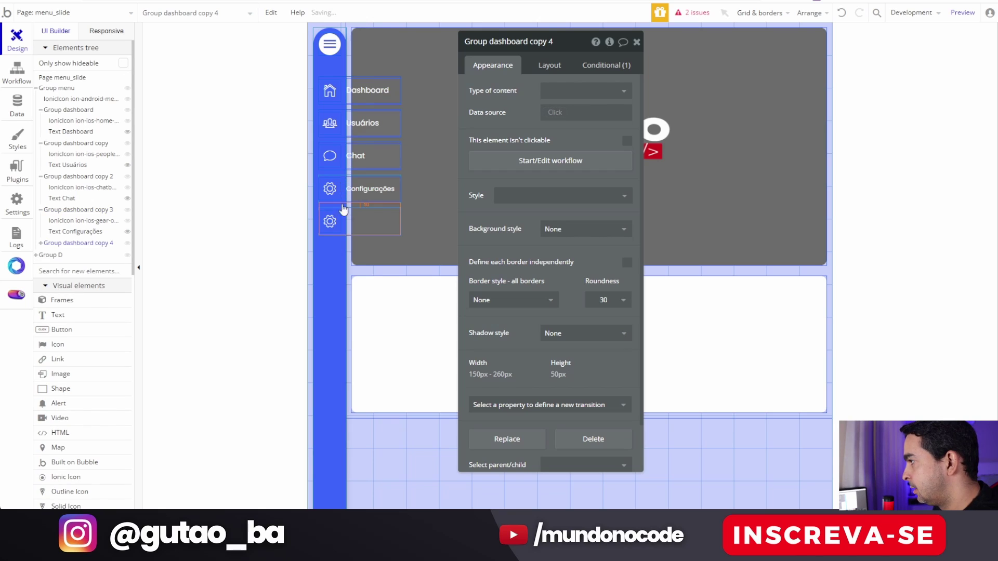
Search the icons for "log" and replace the gear in the fifth menu item with ion-log-in.
left_click(329, 220)
left_click(577, 90)
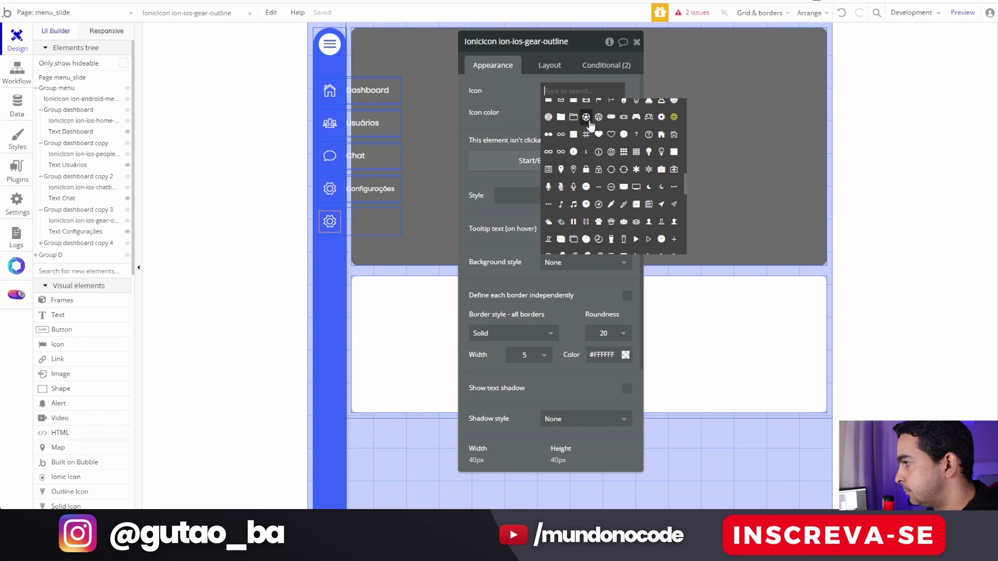
type("log")
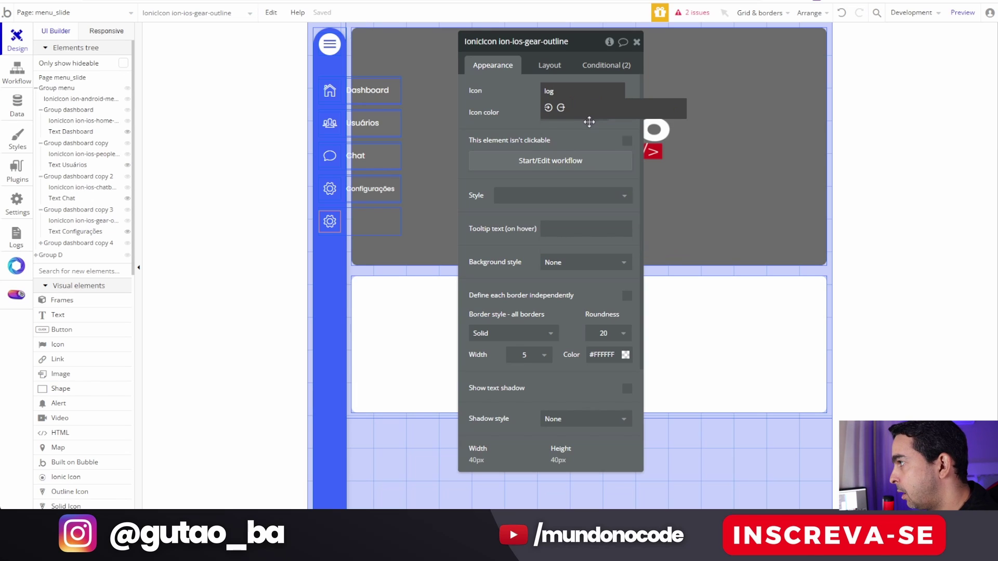
left_click(547, 107)
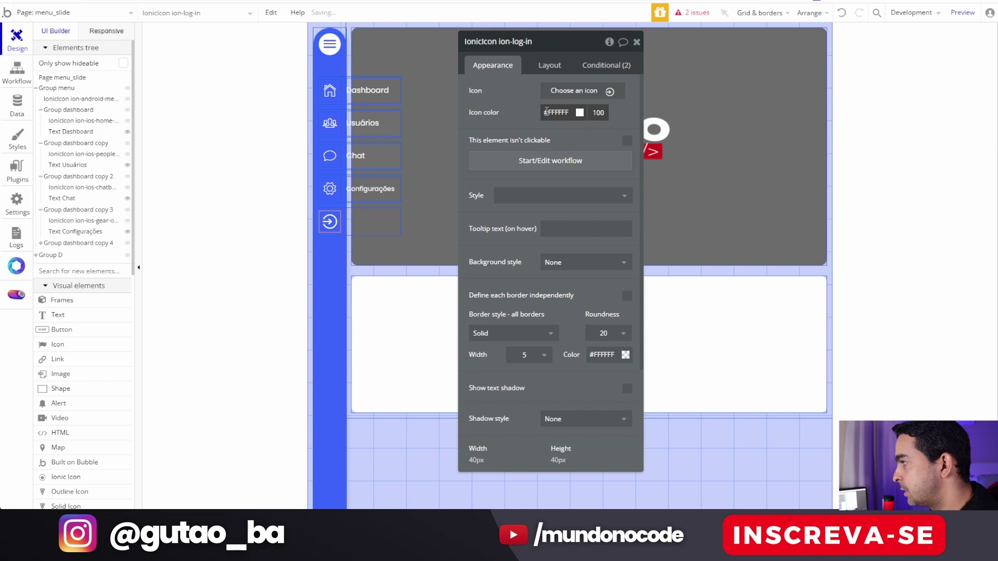
left_click(586, 92)
type("lo")
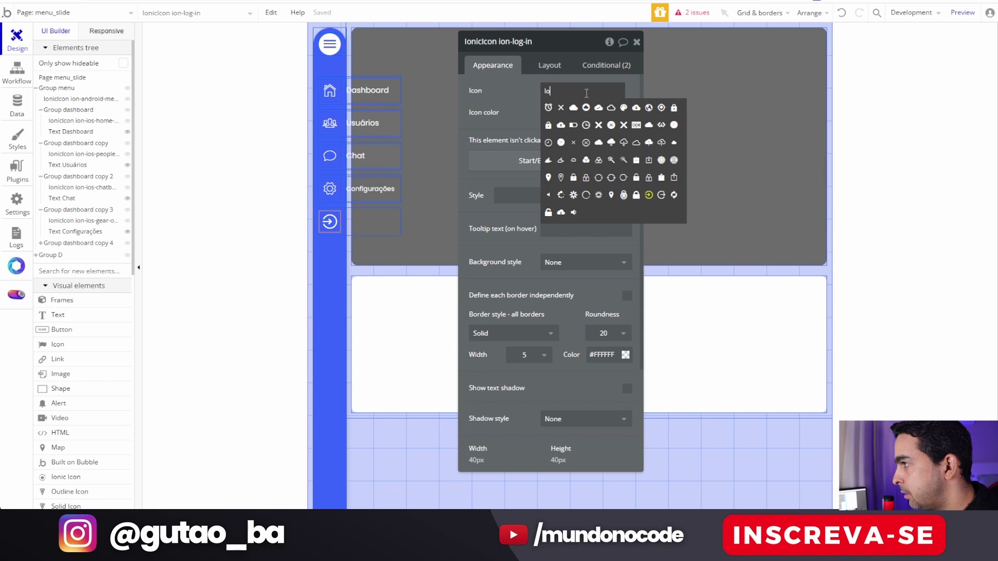
left_click(518, 114)
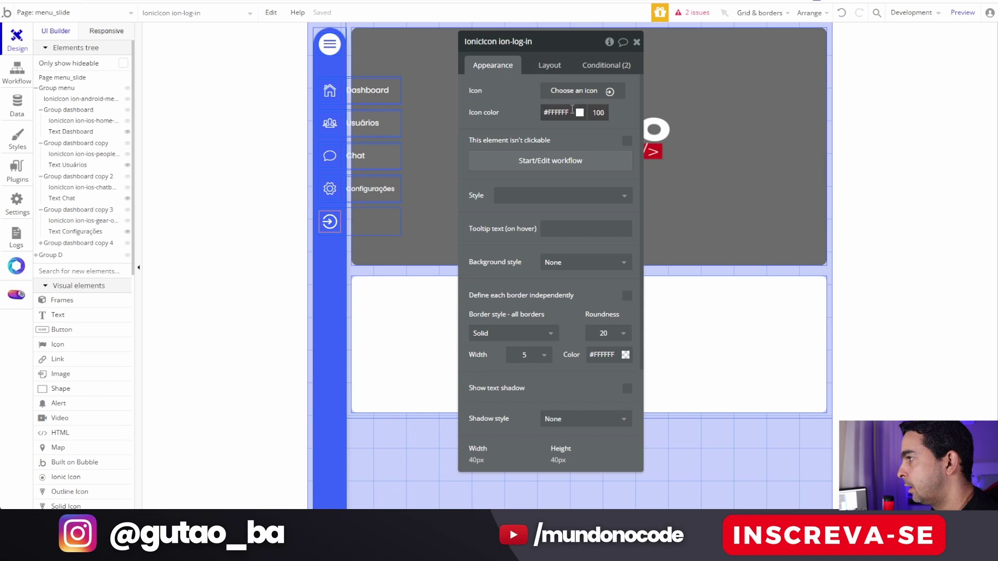
Expand Group dashboard copy 4 in the elements tree and change its Configurações text to "Sair".
left_click(344, 222)
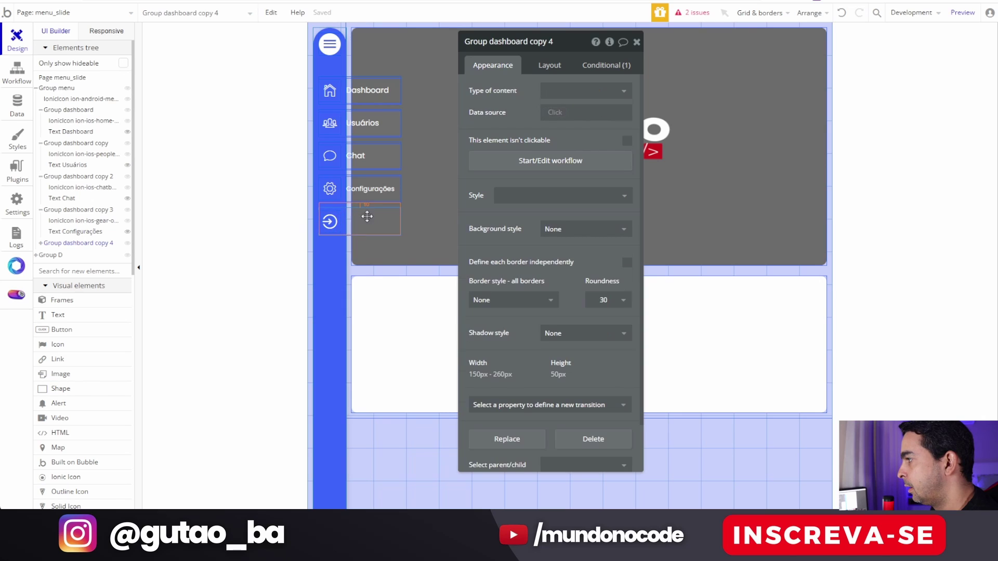
left_click(40, 243)
left_click(76, 265)
triple_click(519, 101)
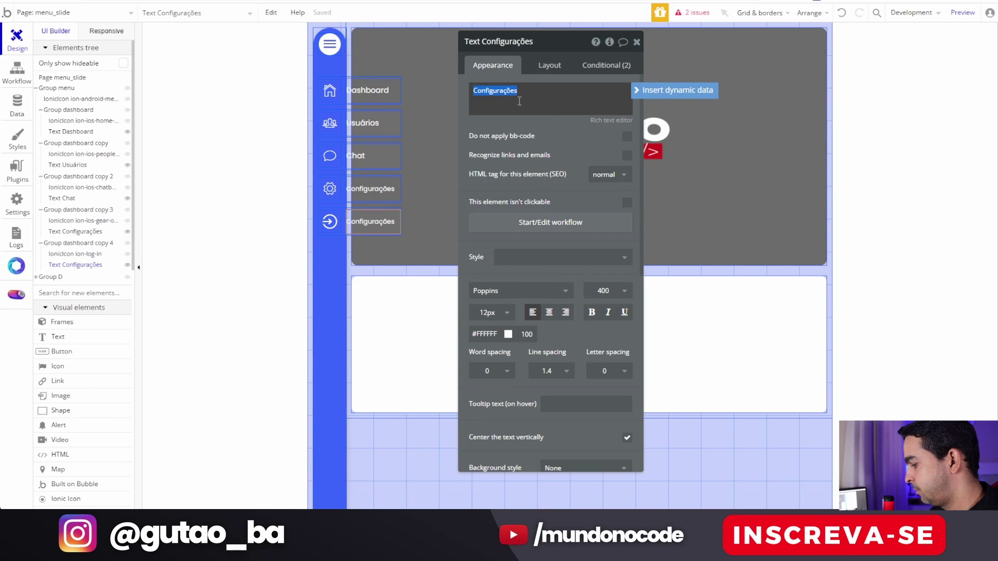
type("Sai")
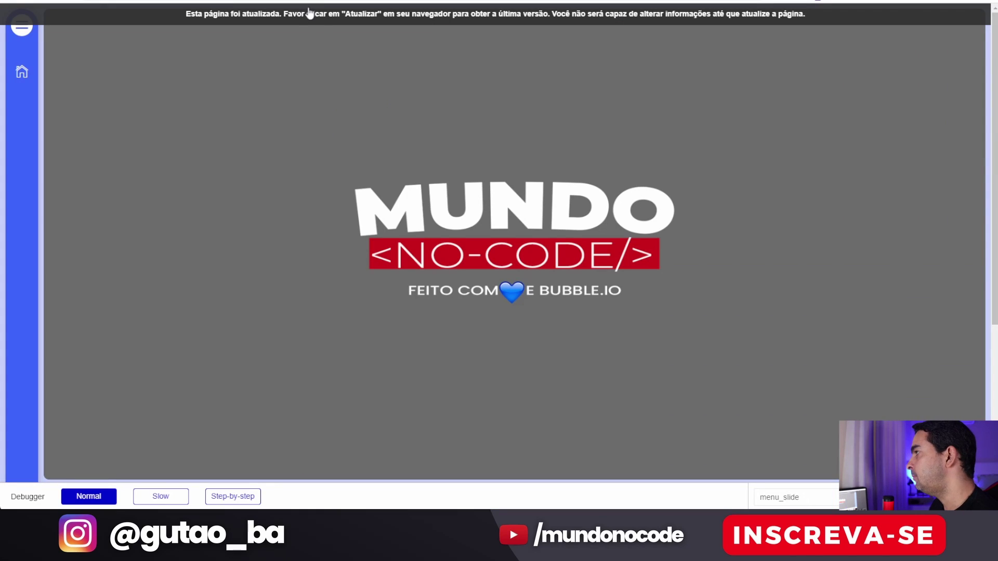
Reload the menu_slide page preview and expand the side menu to check its items.
key("F5")
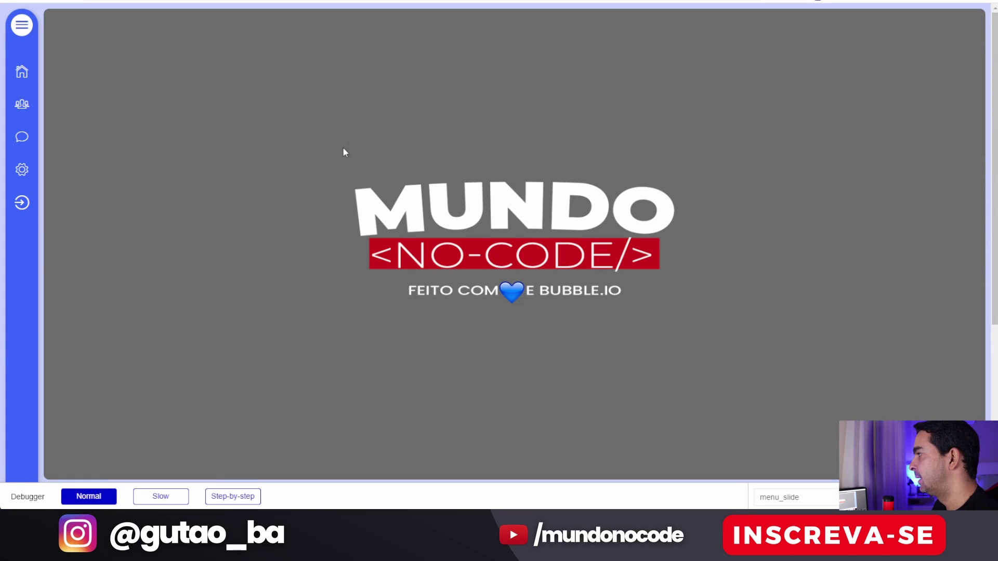
left_click(22, 24)
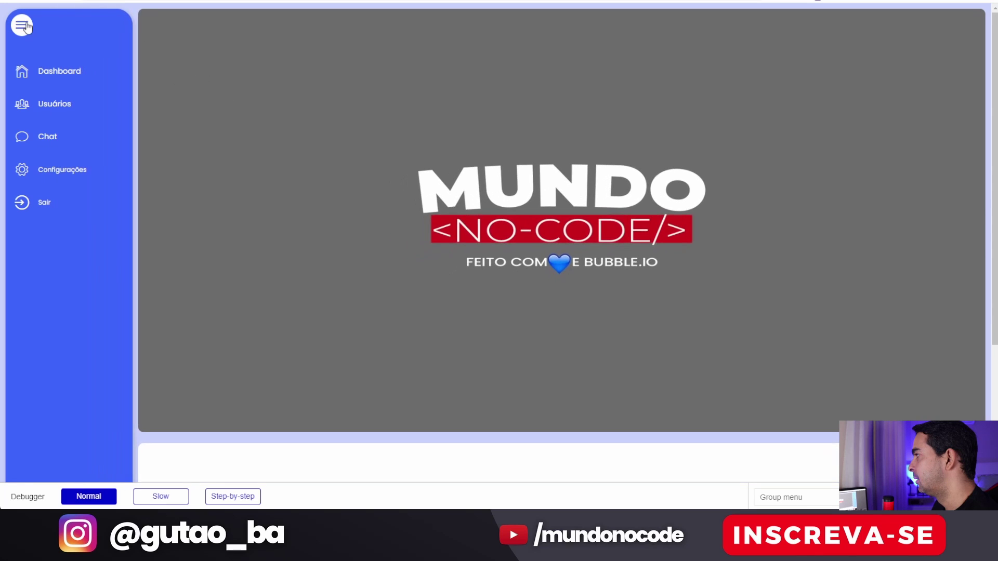